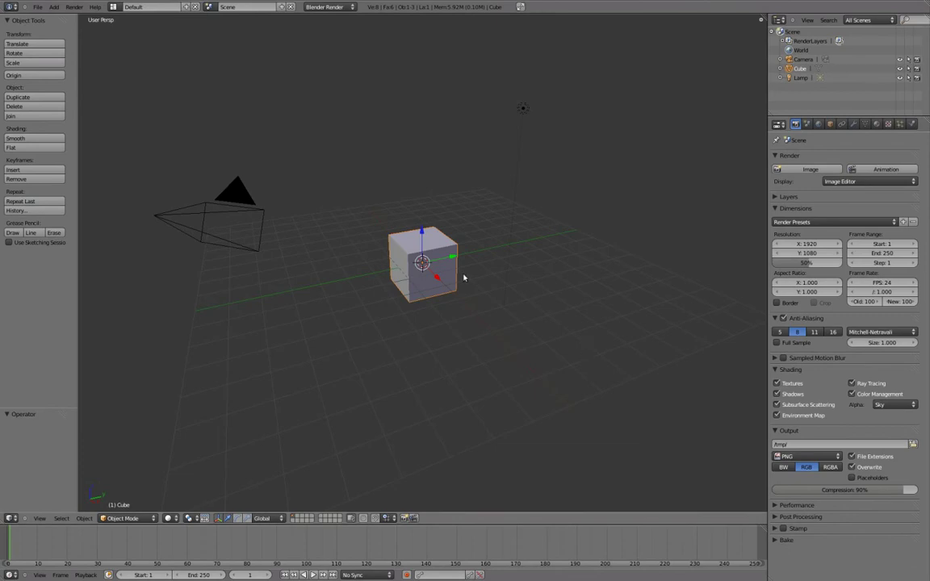
Step: Delete the default cube and hide the lamp and the camera
key("x")
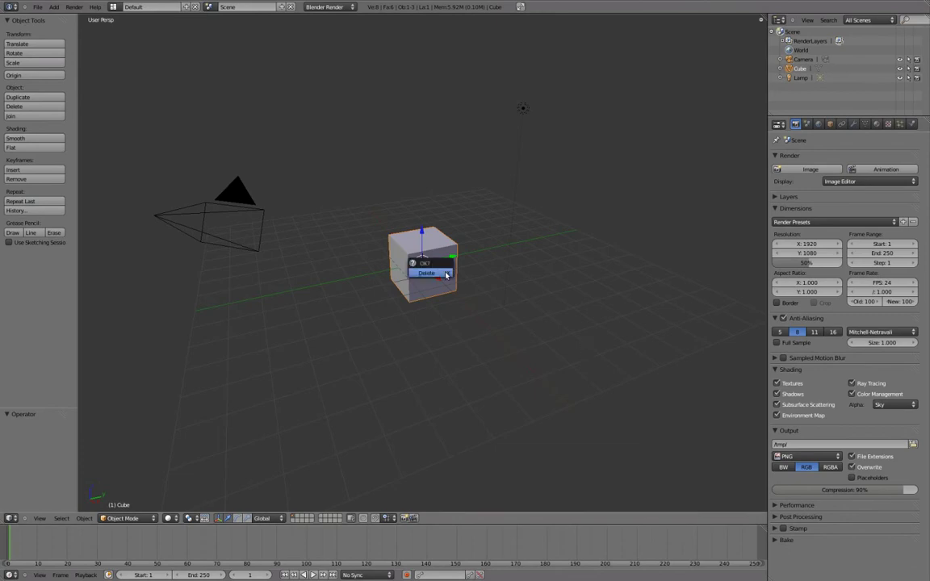
left_click(446, 275)
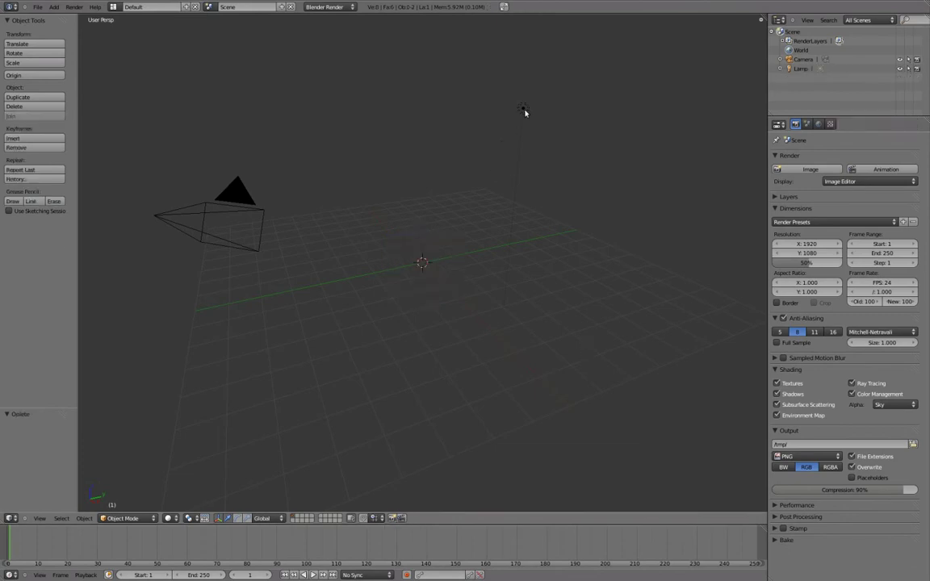
right_click(524, 112)
key("h")
right_click(266, 218)
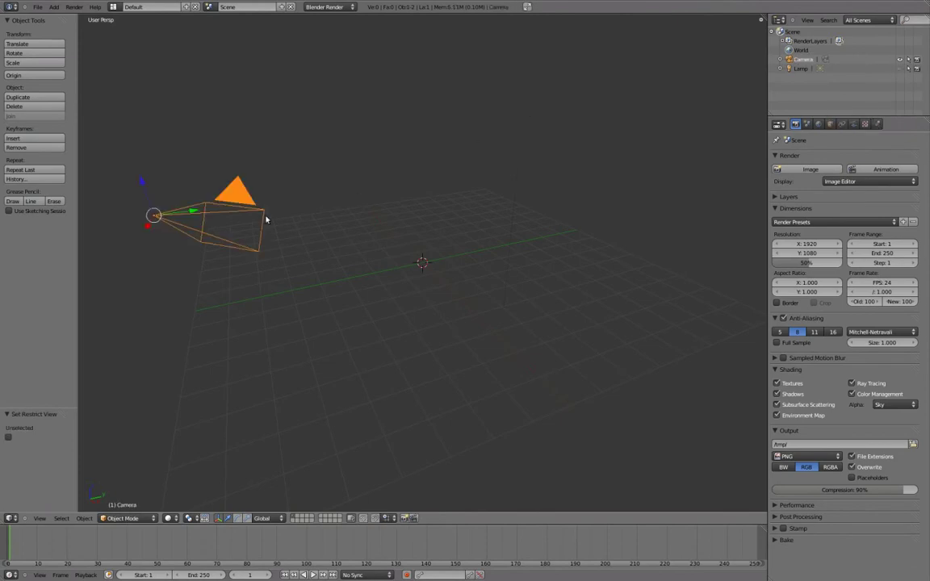
key("h")
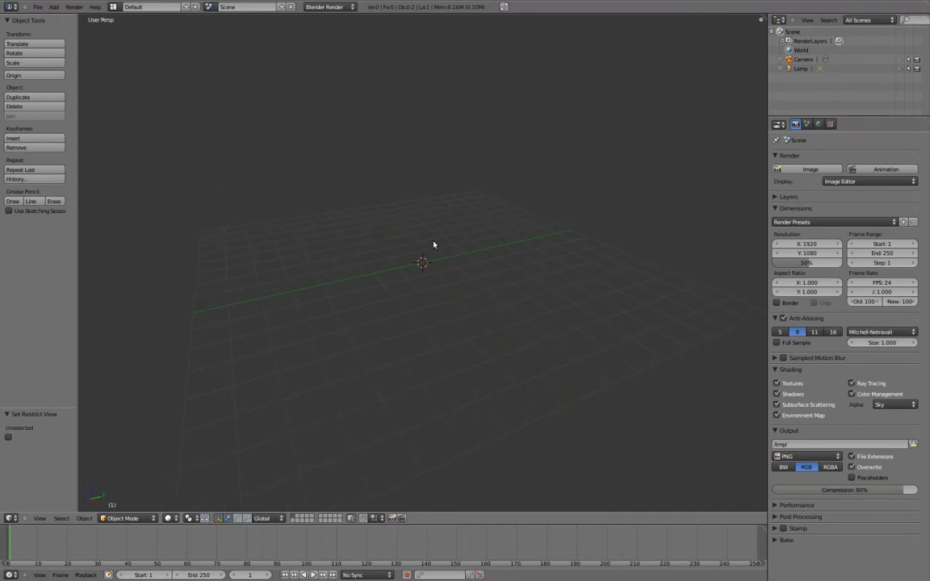
Step: Add a UV sphere mesh at the scene origin in the orthographic front view
key("KP_1")
key("shift+a")
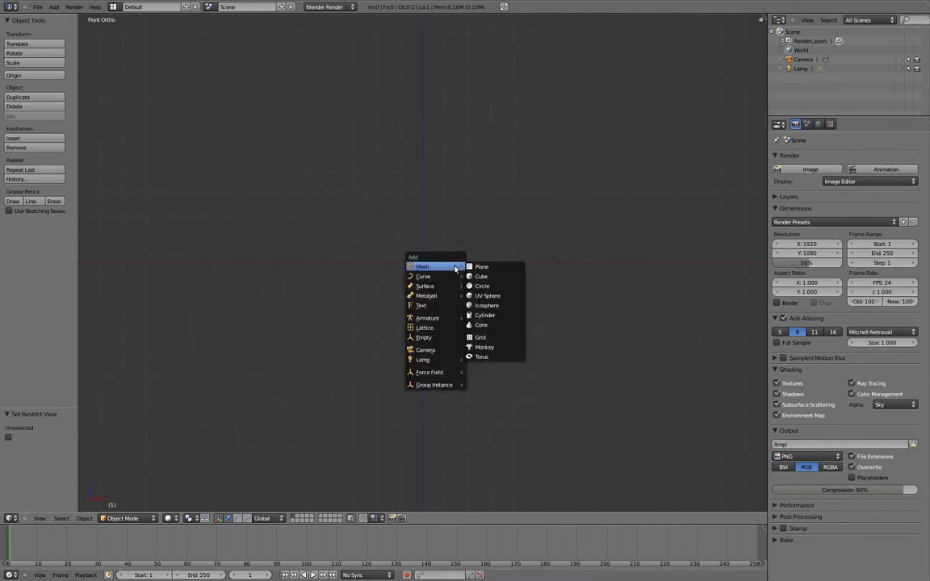
left_click(508, 301)
scroll(486, 280, "up", 5)
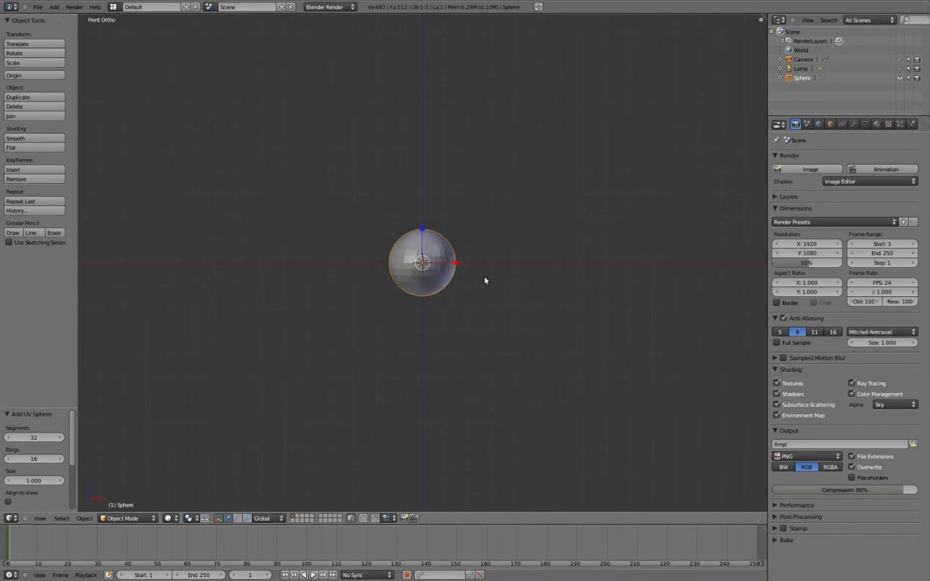
scroll(493, 268, "up", 3)
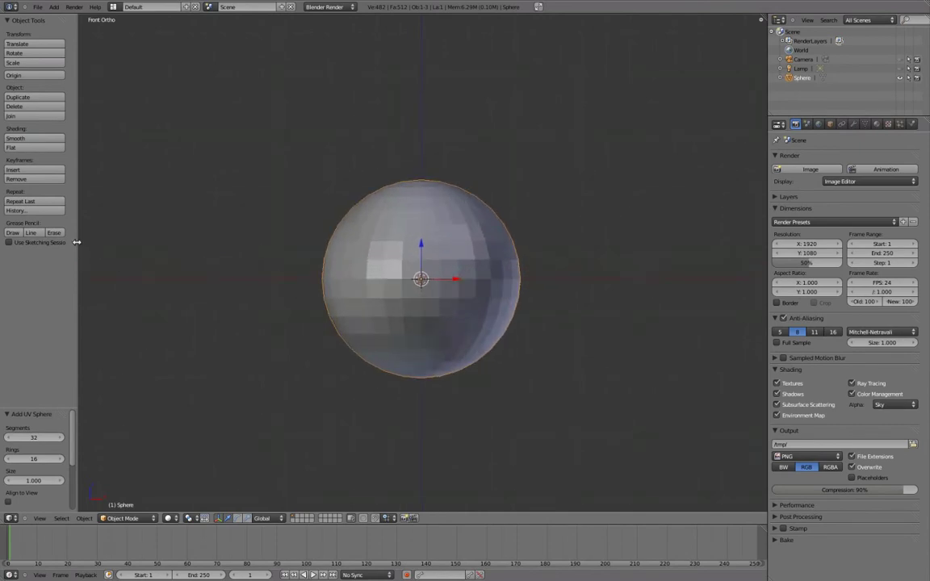
Step: Widen the tool shelf and expand and enlarge the sphere's creation settings
left_click_drag(78, 240, 148, 240)
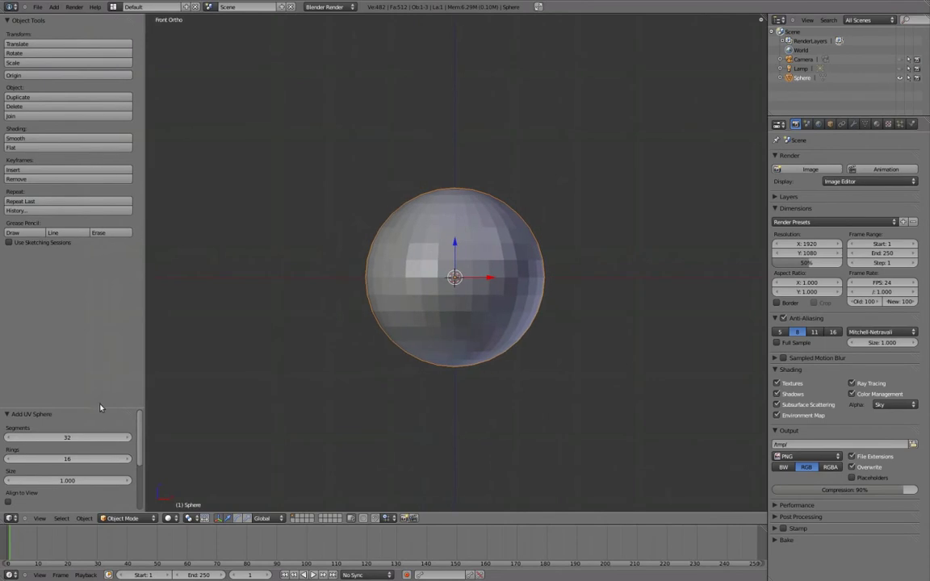
left_click_drag(101, 407, 97, 255)
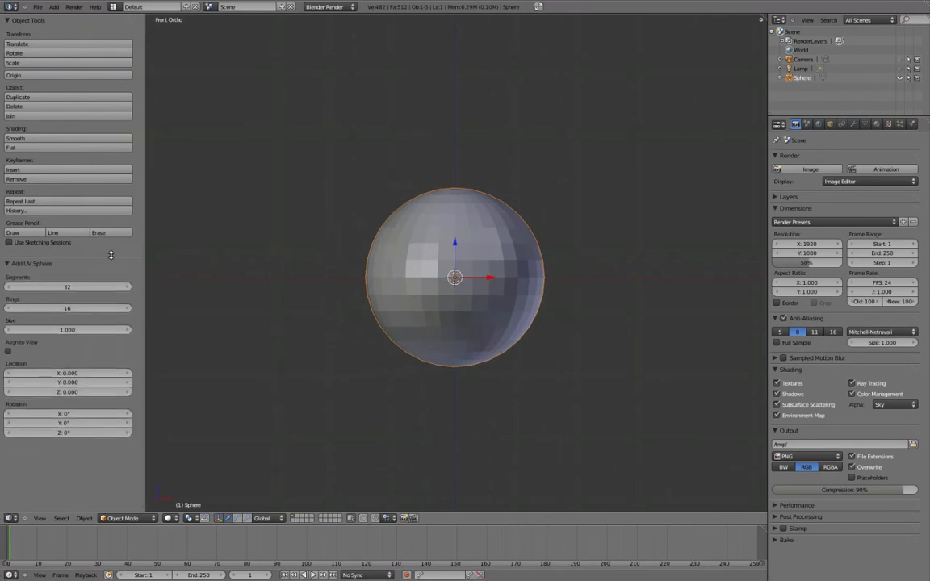
middle_click_drag(87, 297, 98, 298, "ctrl")
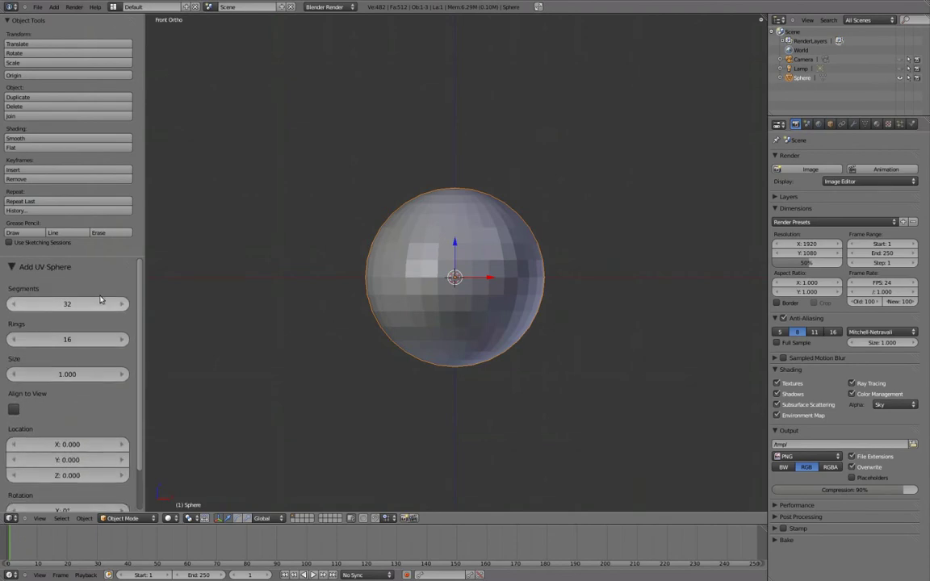
Step: Set both the segments and the rings of the UV sphere to 16
mouse_move(67, 307)
left_mouse_down()
mouse_move(50, 305)
mouse_move(62, 305)
left_mouse_up()
left_click_drag(75, 342, 81, 308)
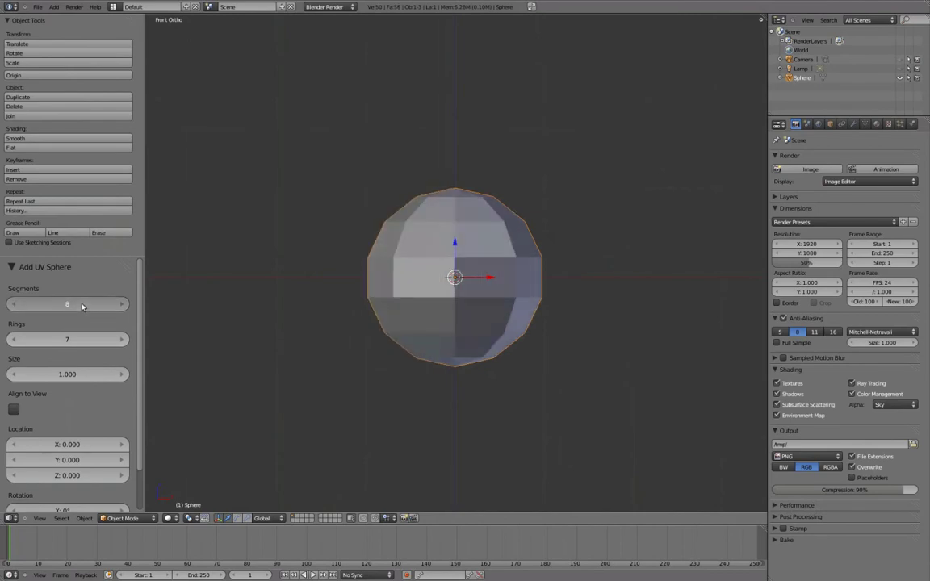
type("6")
key("Return")
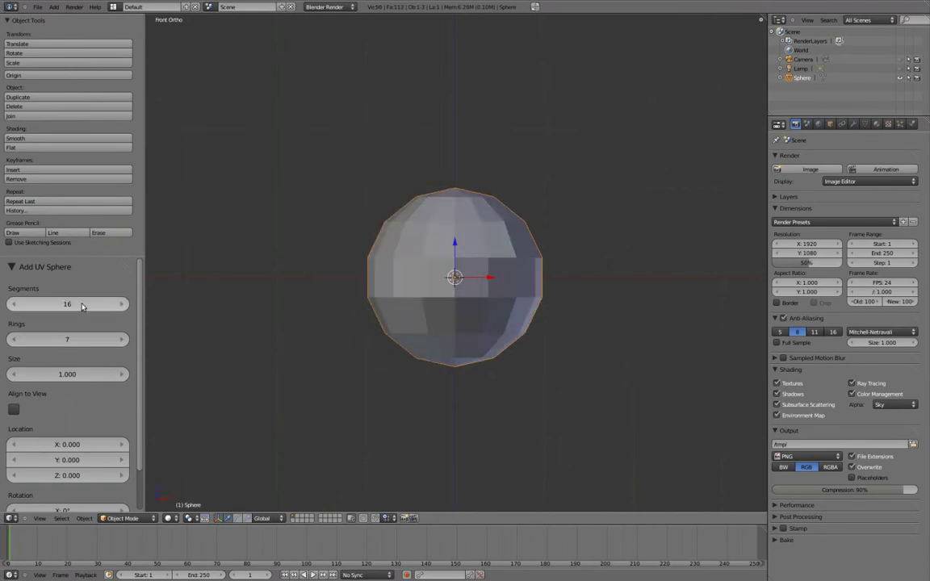
left_click(70, 340)
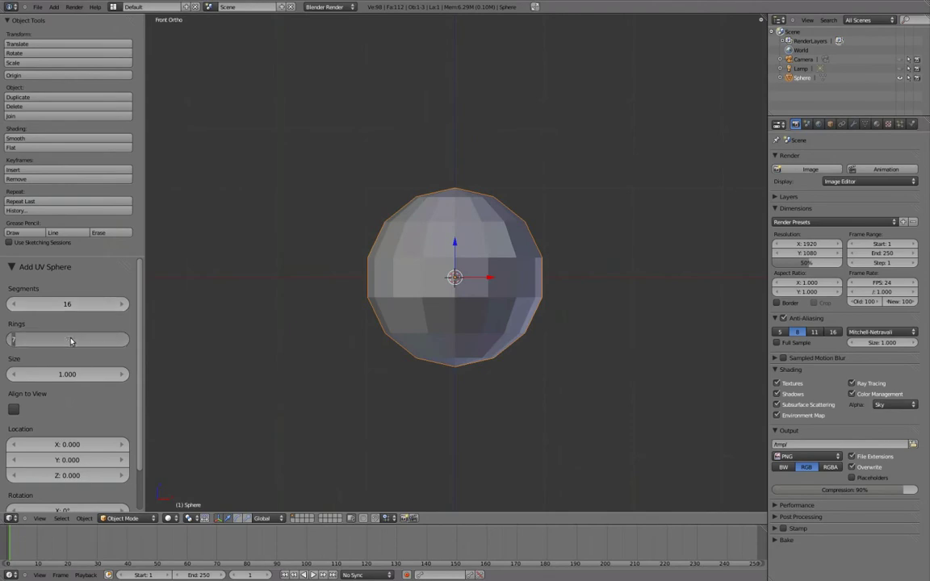
type("16")
key("Return")
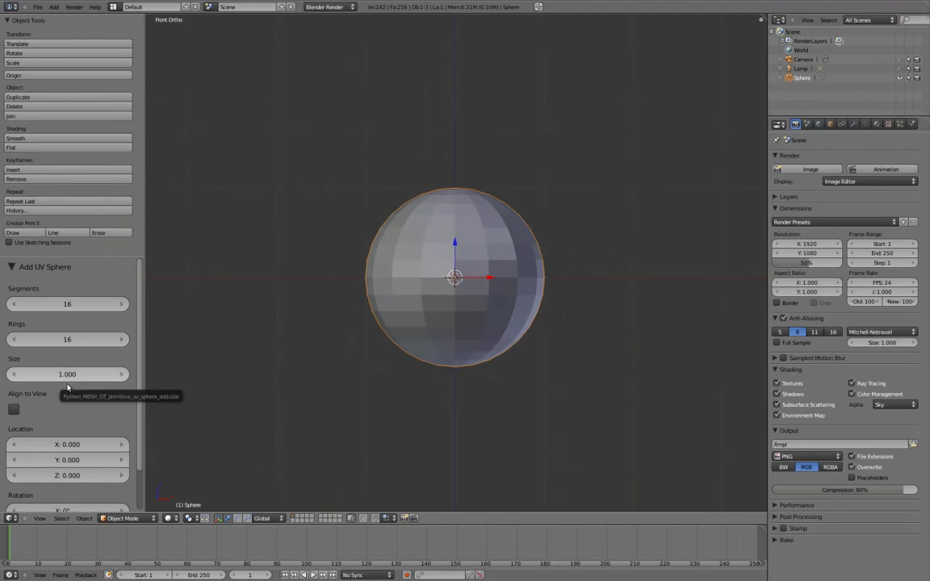
Step: Try a different size for the sphere and return it to 1.000
mouse_move(71, 384)
left_mouse_down()
mouse_move(89, 380)
mouse_move(54, 377)
mouse_move(78, 378)
left_mouse_up()
left_click(116, 377)
left_click(115, 377)
left_click(115, 377)
left_click(116, 378)
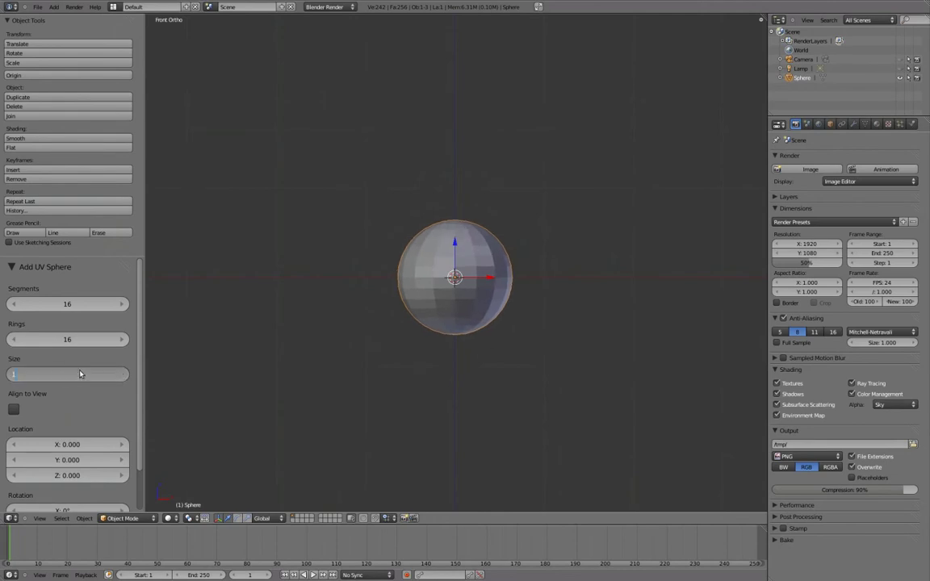
key("BackSpace")
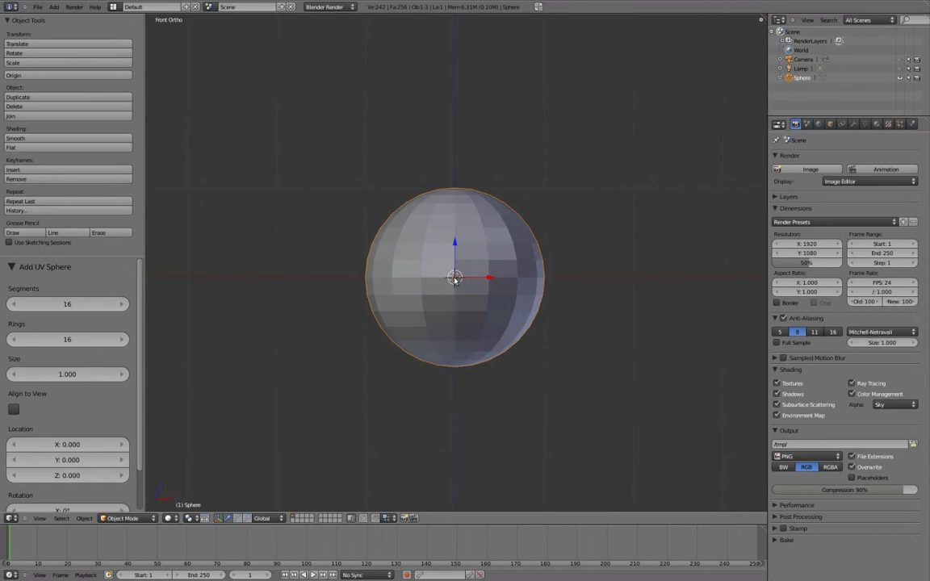
Step: Enable Align to View for the sphere so that its pole faces the front view
left_click(14, 410)
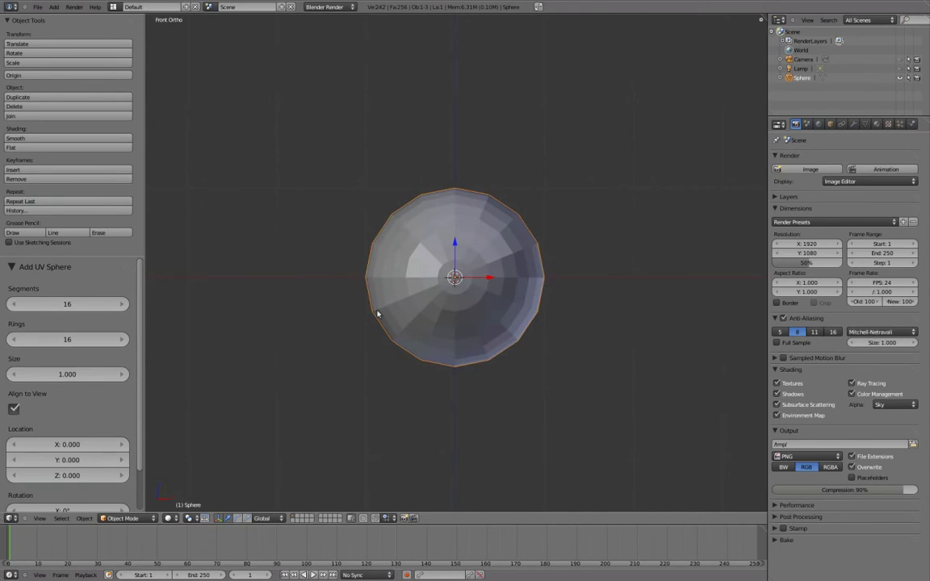
left_click(14, 410)
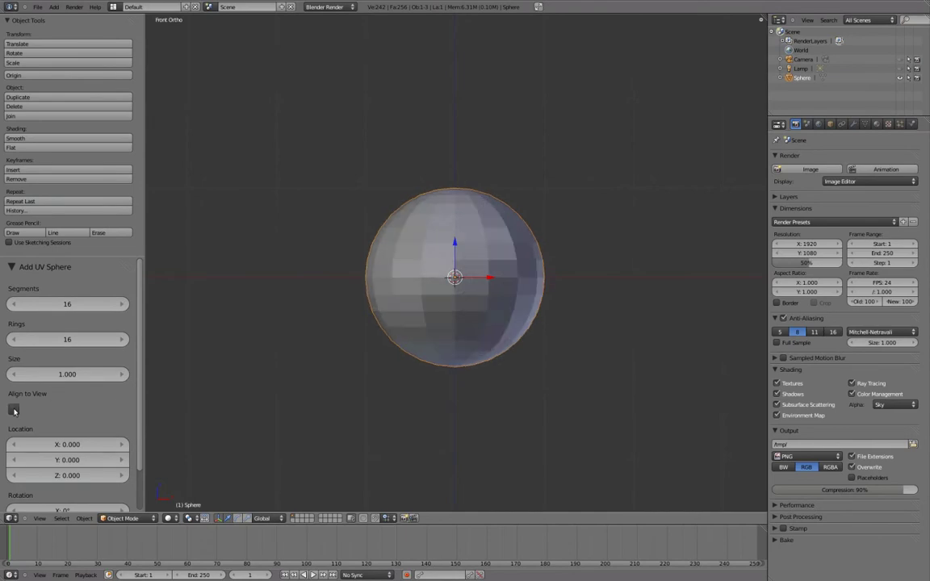
left_click(14, 410)
left_click(13, 410)
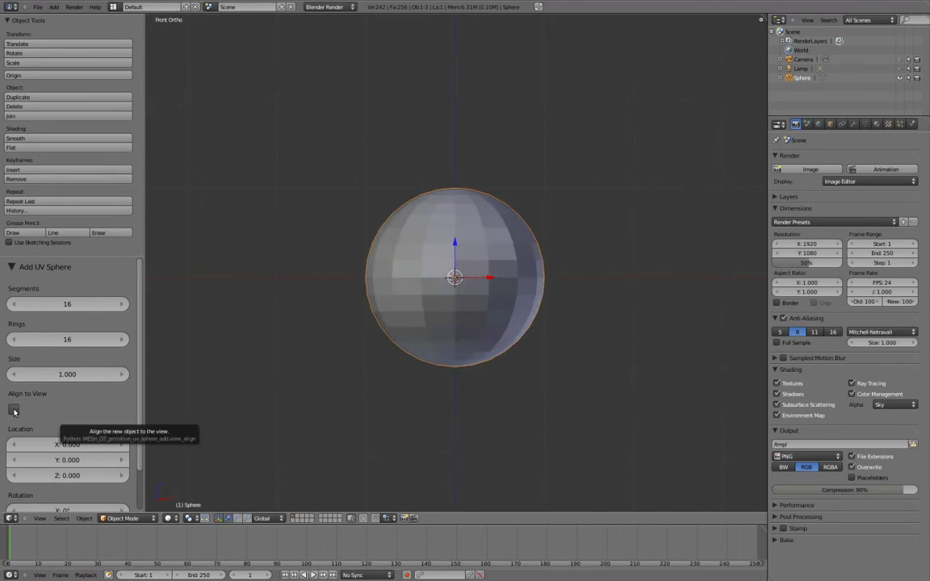
left_click(14, 410)
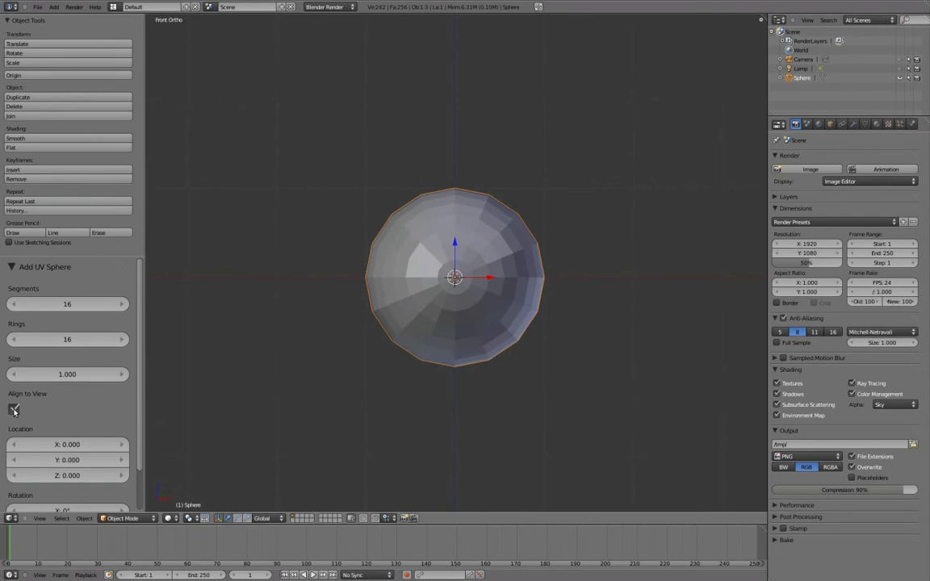
middle_click_drag(556, 250, 540, 274)
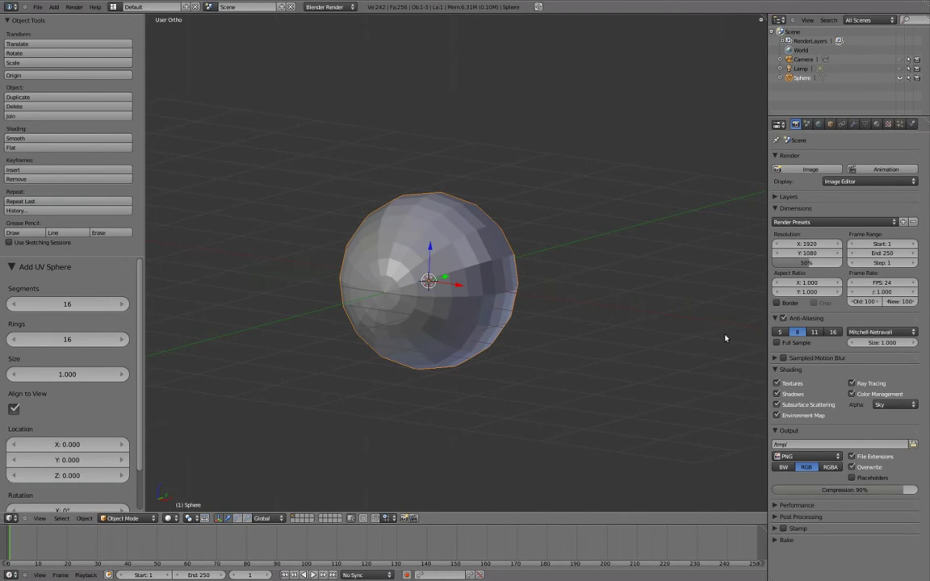
Step: Show and widen the 3D view's properties shelf, and apply smooth shading to the sphere
key("n")
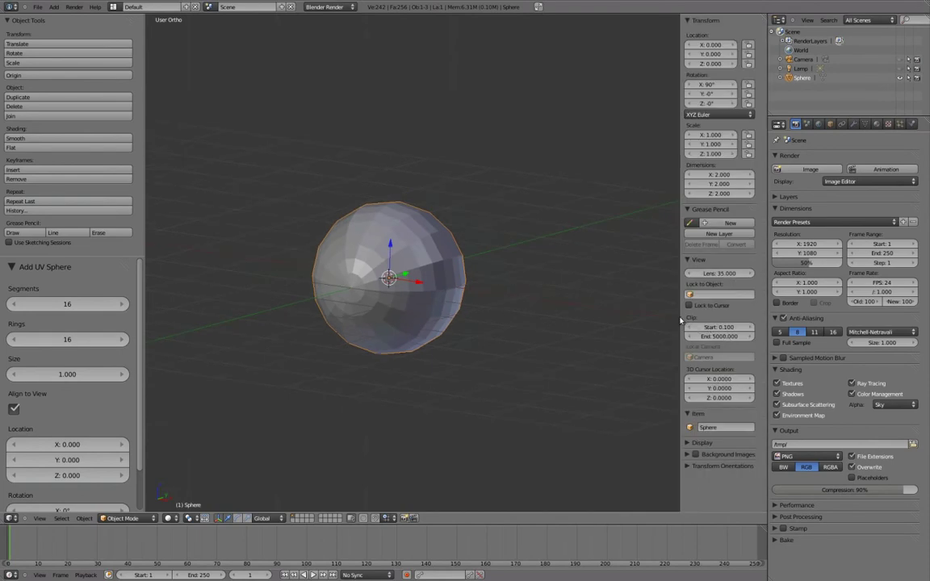
left_click_drag(681, 319, 647, 318)
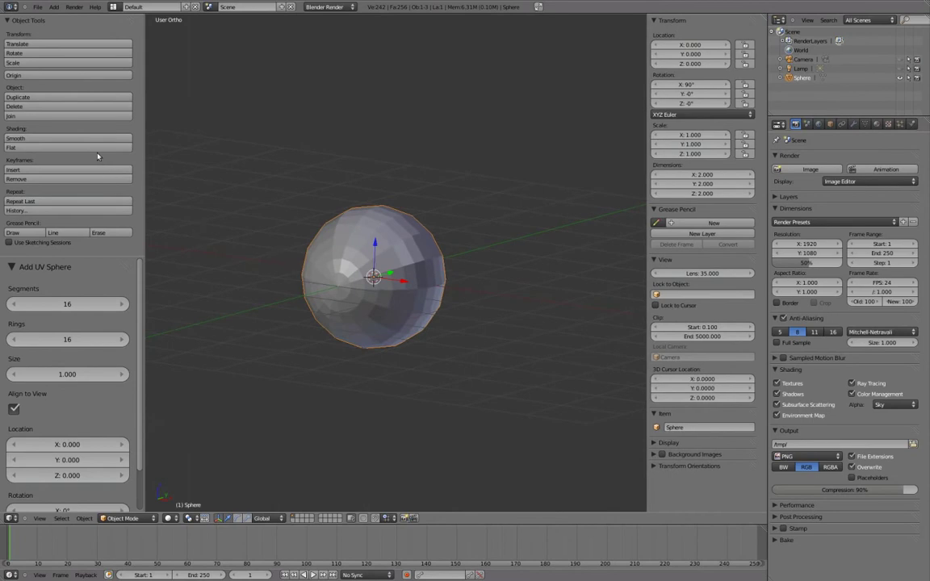
middle_click_drag(99, 156, 110, 158, "ctrl")
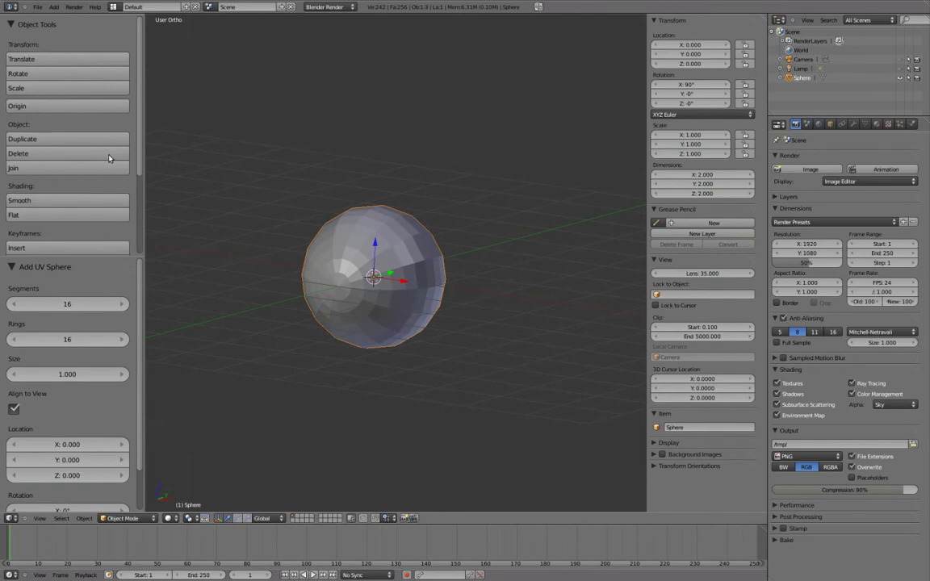
left_click(59, 200)
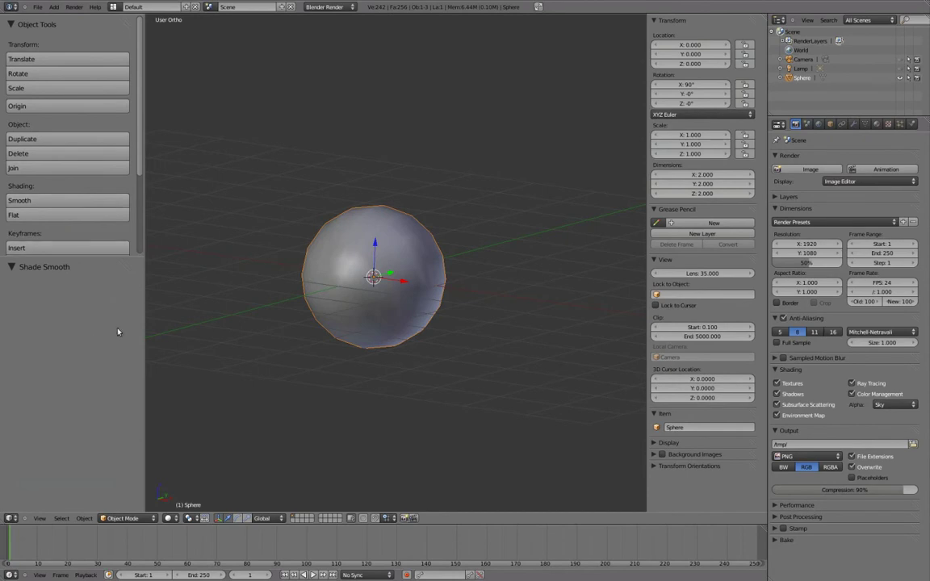
left_click_drag(143, 322, 110, 322)
Step: Show the sphere in wireframe display
key("z")
middle_click_drag(390, 290, 451, 286, "shift")
scroll(411, 286, "up", 3)
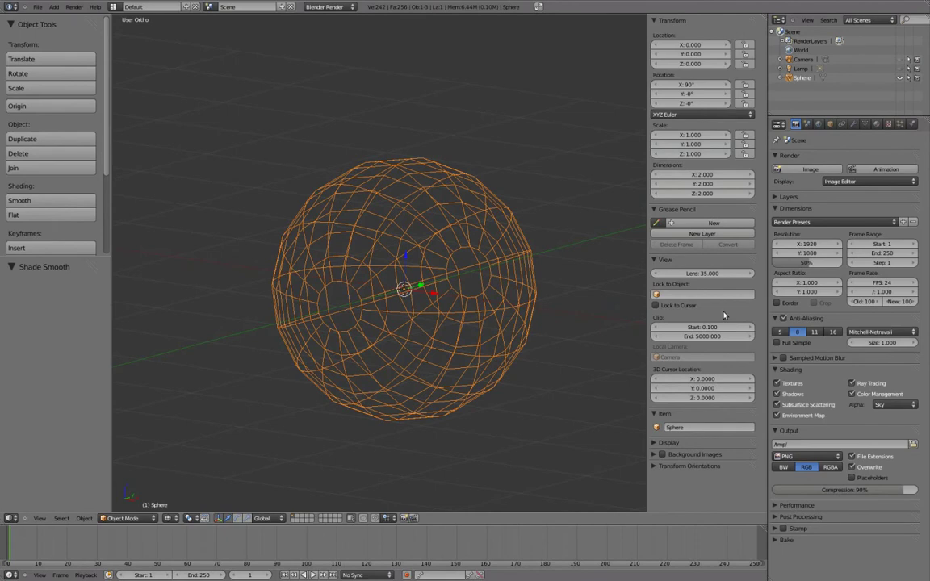
Step: Enlarge the controls in the 3D view's properties shelf and expand its Display settings
middle_click_drag(719, 302, 757, 274, "ctrl")
left_click_drag(763, 277, 740, 466)
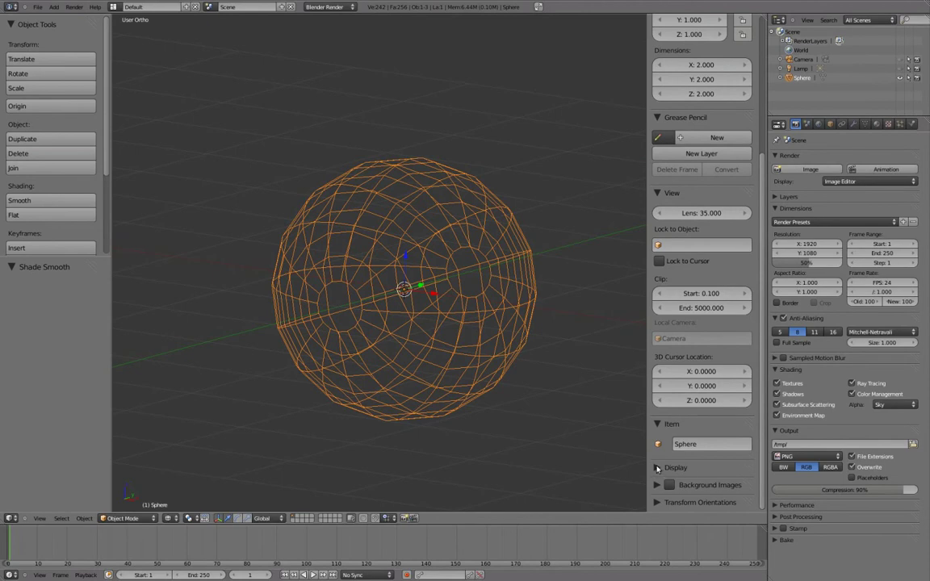
left_click(659, 468)
left_click_drag(762, 378, 758, 461)
scroll(759, 464, "down", 3)
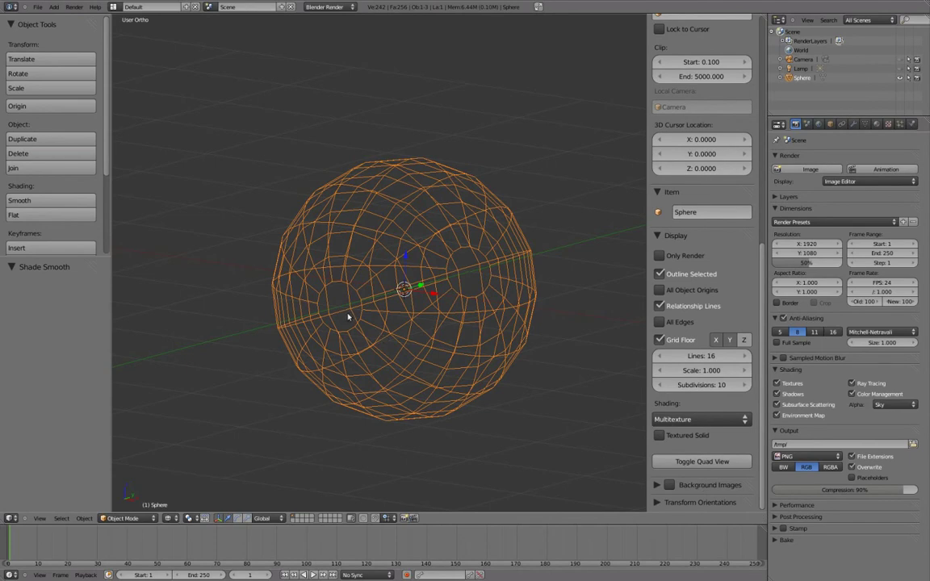
Step: Compare the sphere's wireframe with its solid shading and with its mesh in Edit Mode
key("z")
key("z")
key("Tab")
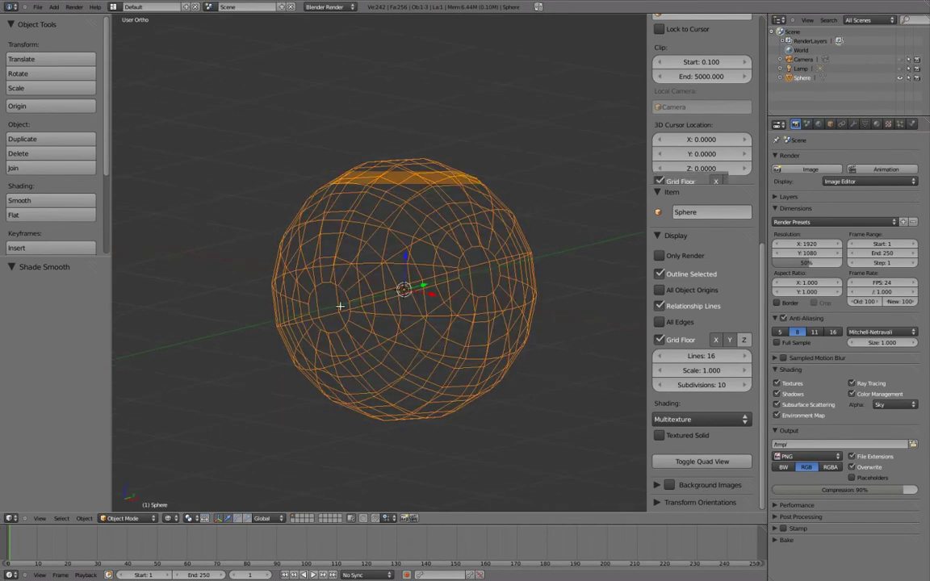
key("z")
middle_click_drag(419, 307, 409, 310)
key("Tab")
middle_click_drag(330, 313, 356, 298)
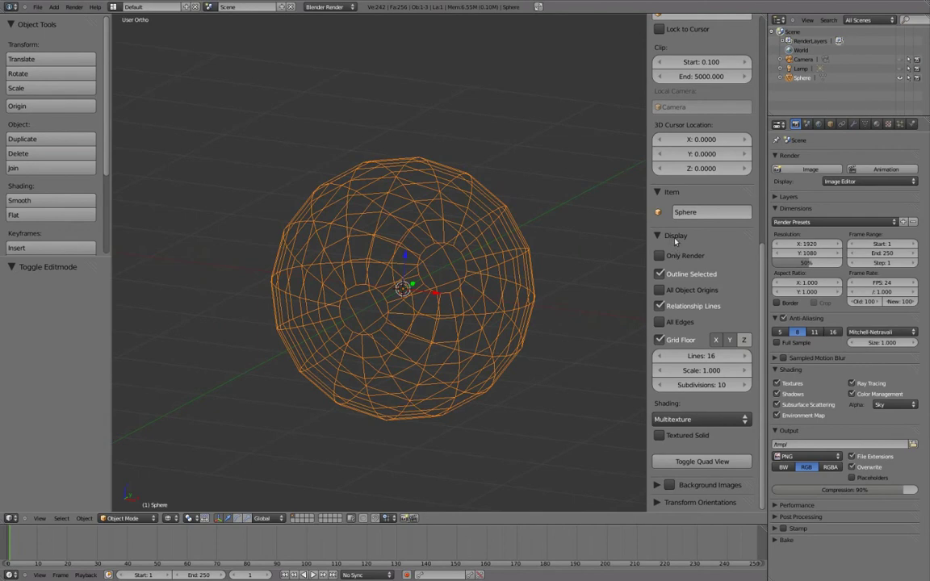
Step: Turn on All Edges so that the sphere's wireframe draws every edge, including those at the poles
left_click(659, 323)
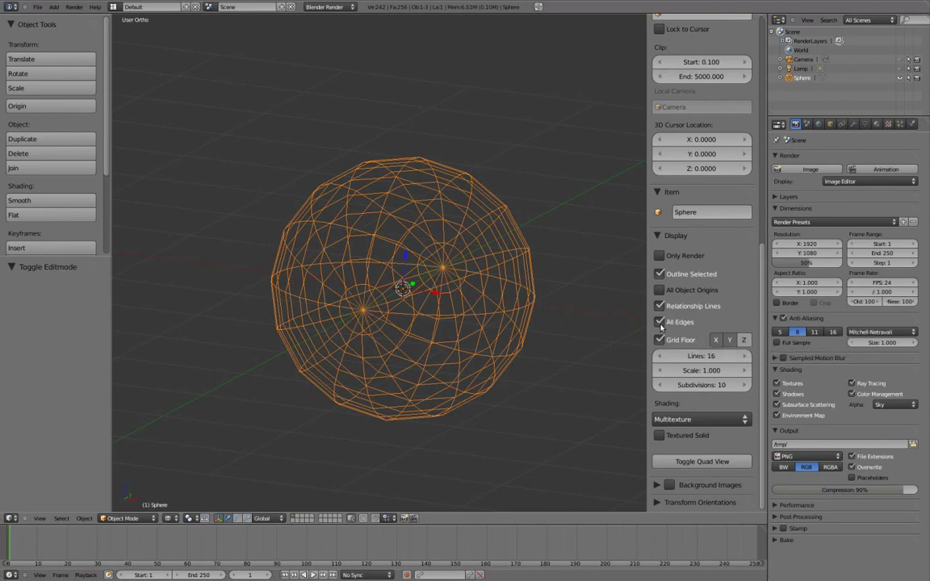
scroll(556, 303, "down", 2)
middle_click_drag(545, 301, 497, 298)
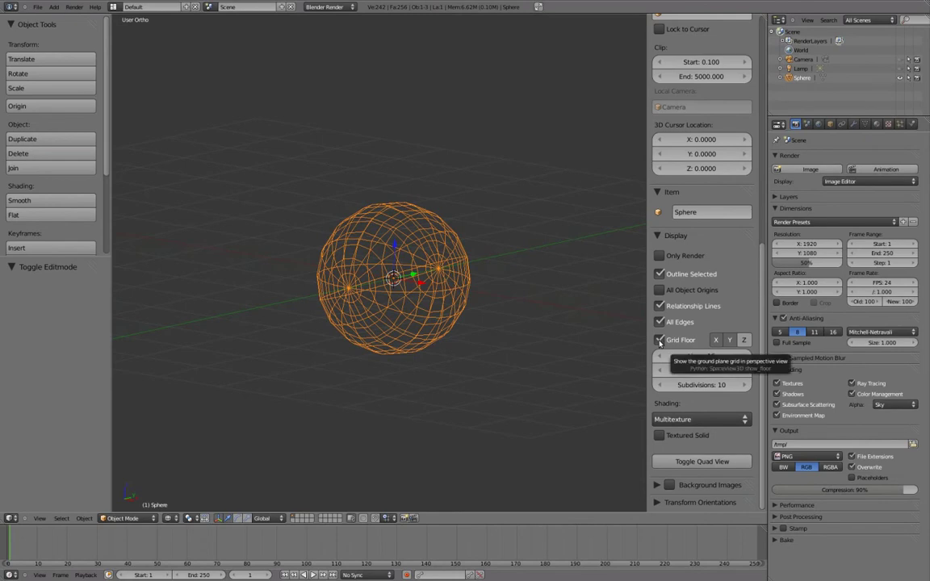
Step: Hide the grid floor and the Y axis line in the 3D view
left_click(659, 341)
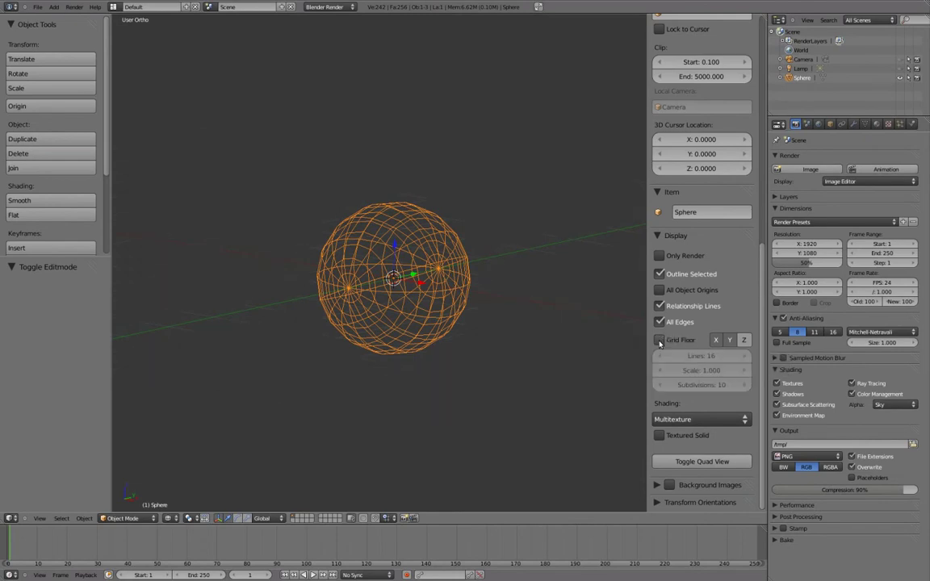
left_click(730, 340)
scroll(435, 247, "up", 4)
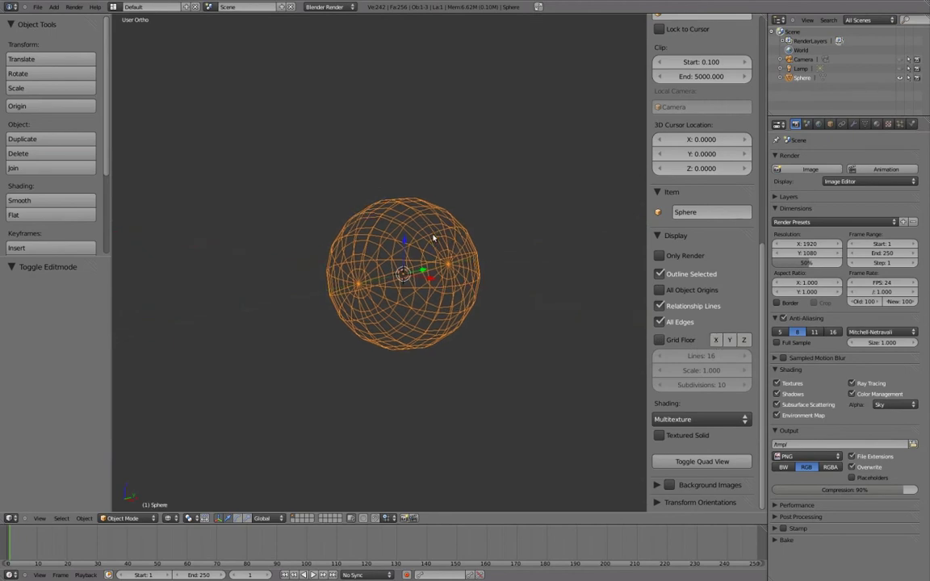
scroll(435, 246, "up", 2)
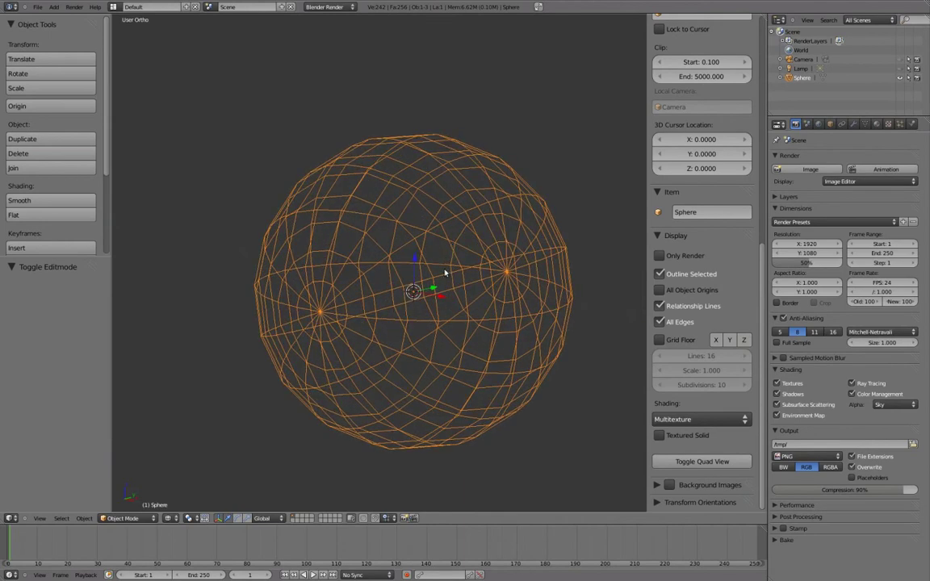
Step: Show the sphere in solid shading and apply its rotation
key("z")
middle_click_drag(444, 273, 424, 260, "shift")
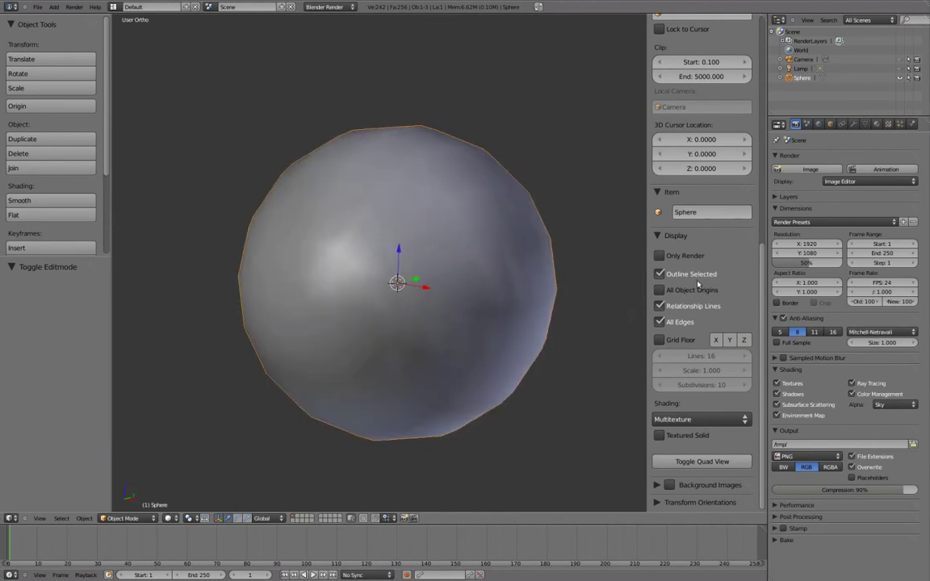
scroll(758, 289, "up", 13)
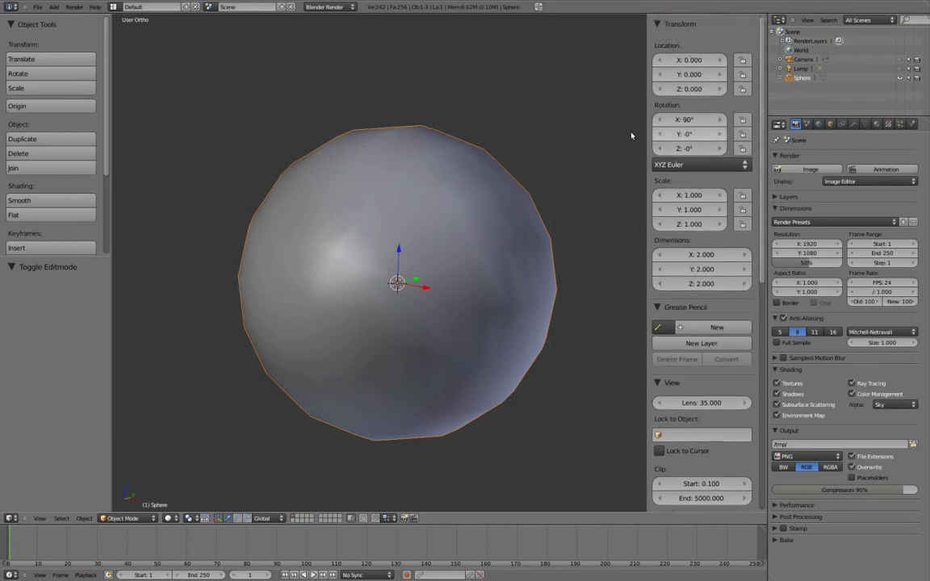
key("ctrl+a")
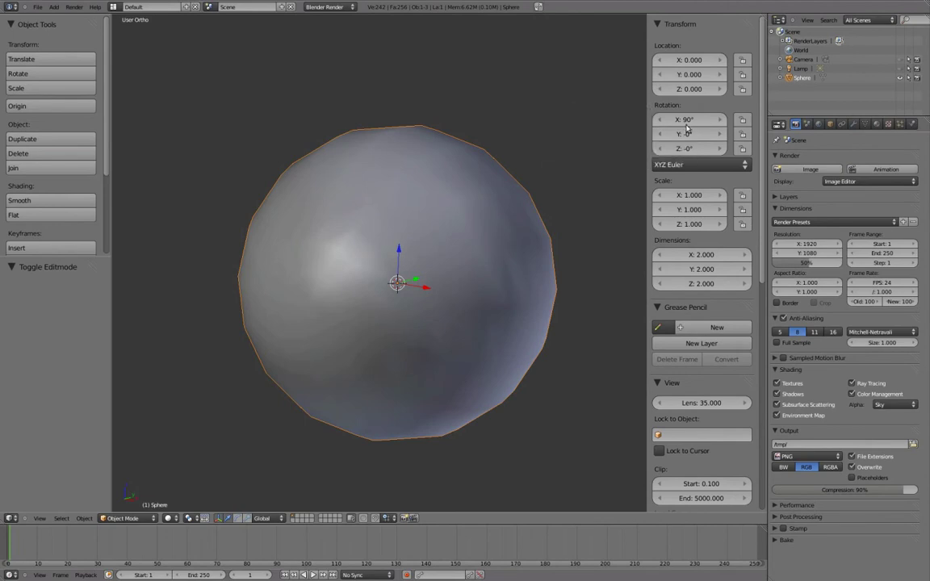
key("ctrl+a")
left_click(592, 121)
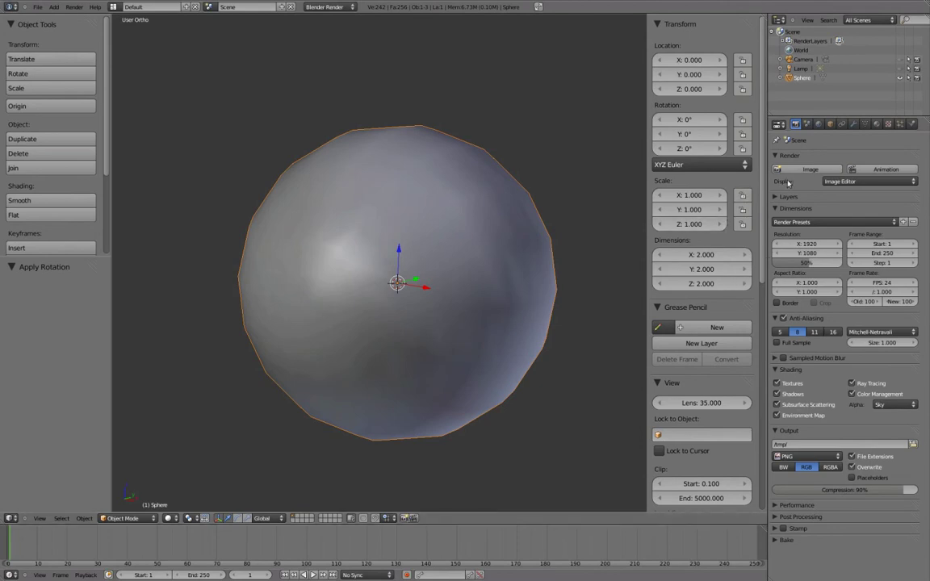
Step: Add a Subdivision Surface modifier to the sphere
left_click(854, 124)
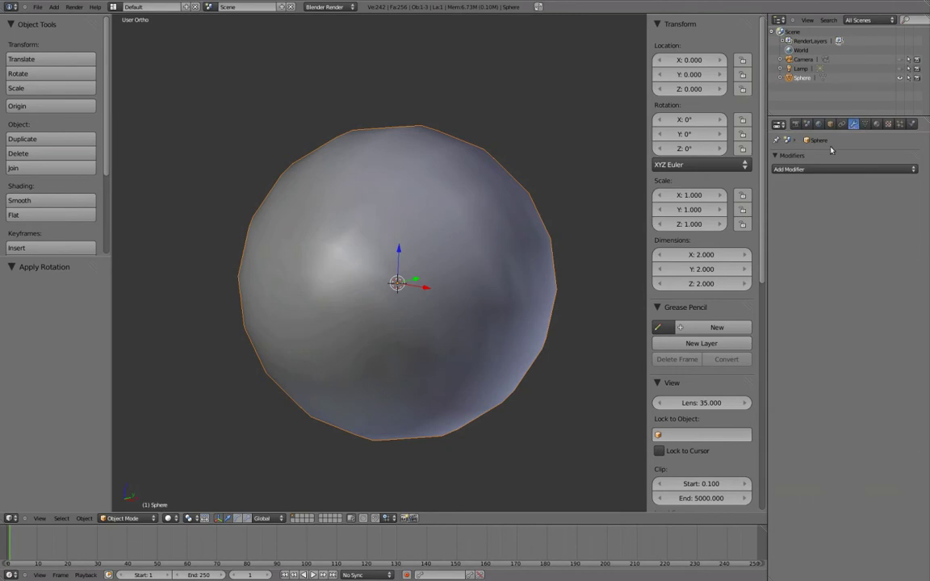
middle_click_drag(823, 190, 831, 196, "ctrl")
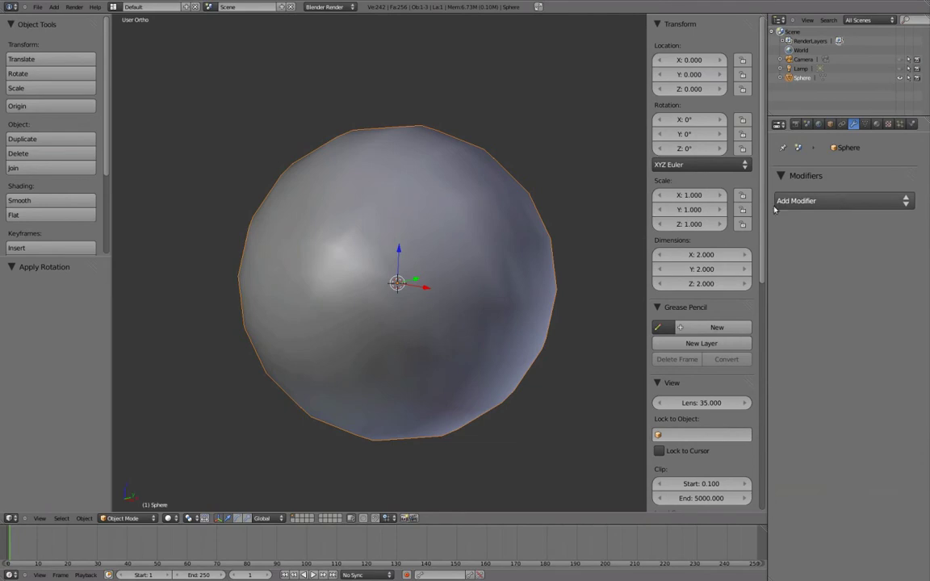
left_click(820, 202)
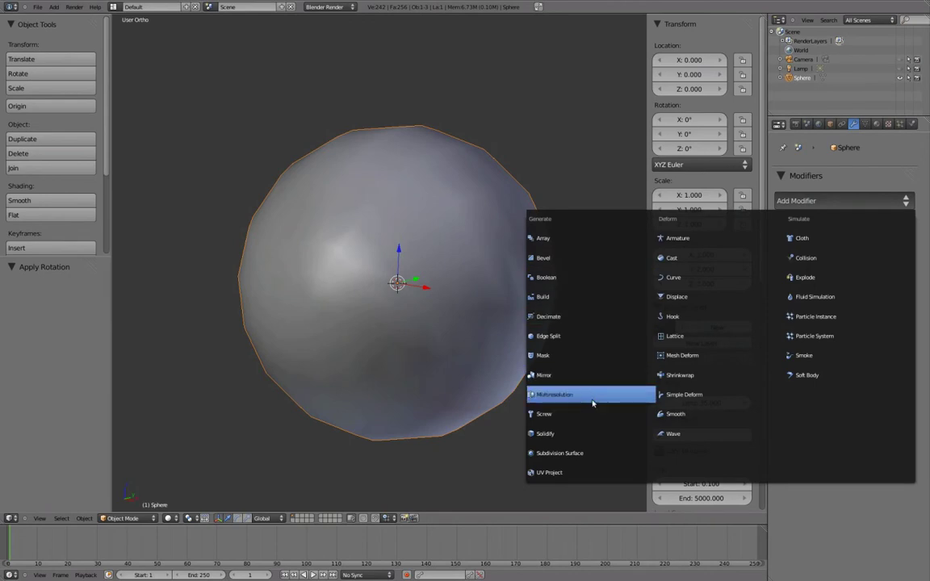
left_click(585, 457)
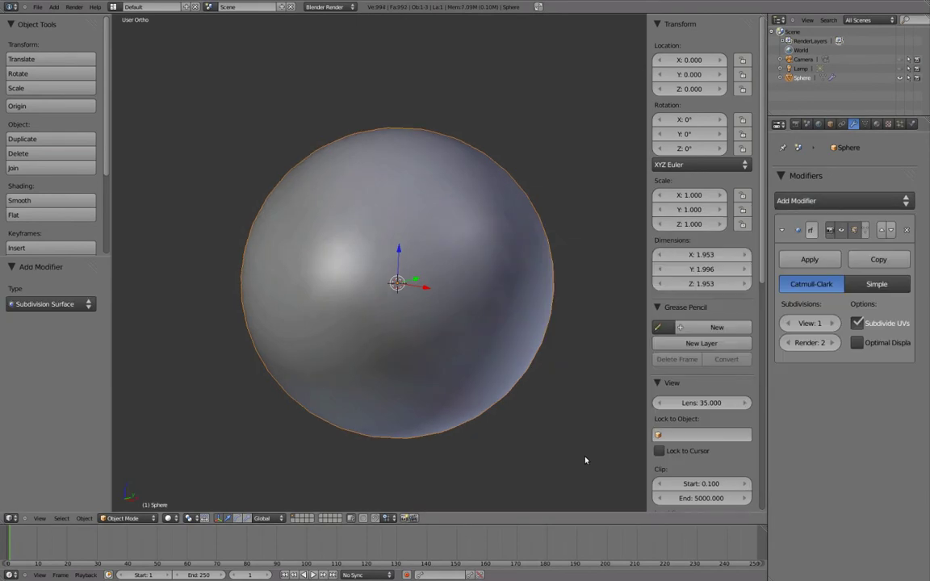
Step: Compare the subdivided sphere's wireframe with and without Optimal Display, and leave Optimal Display on
scroll(581, 448, "down", 4)
scroll(477, 249, "up", 1)
key("z")
middle_click_drag(456, 252, 454, 281)
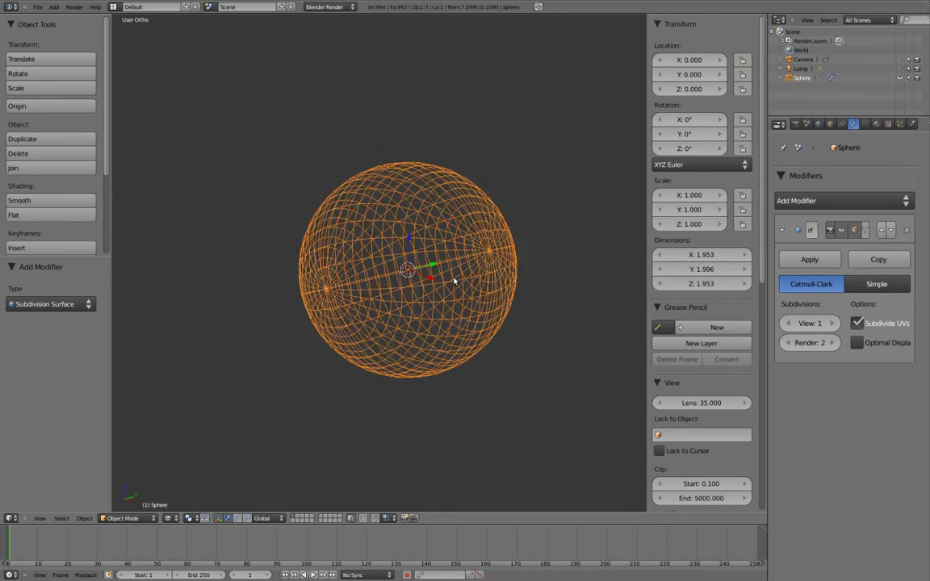
left_click(857, 343)
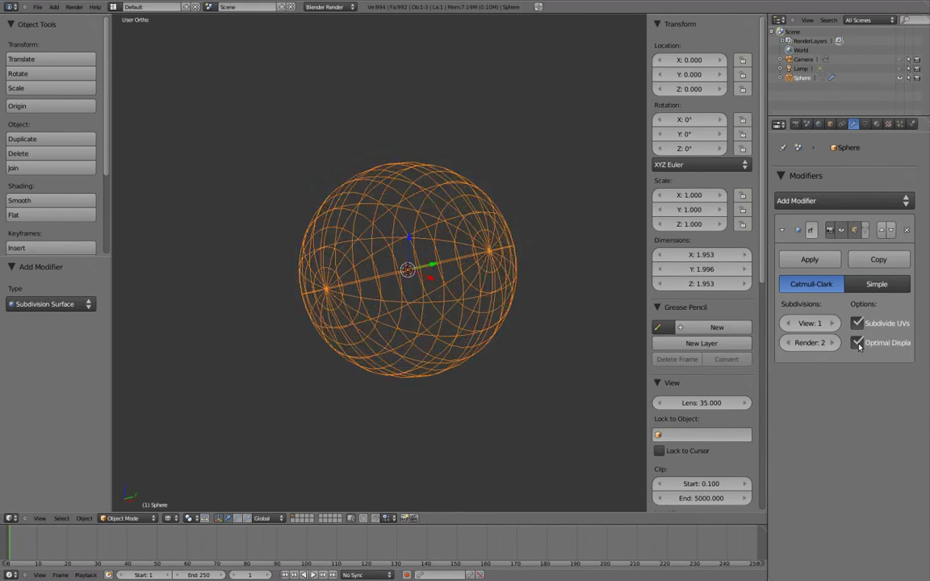
middle_click_drag(494, 294, 516, 242)
left_click(857, 343)
middle_click_drag(613, 323, 535, 226)
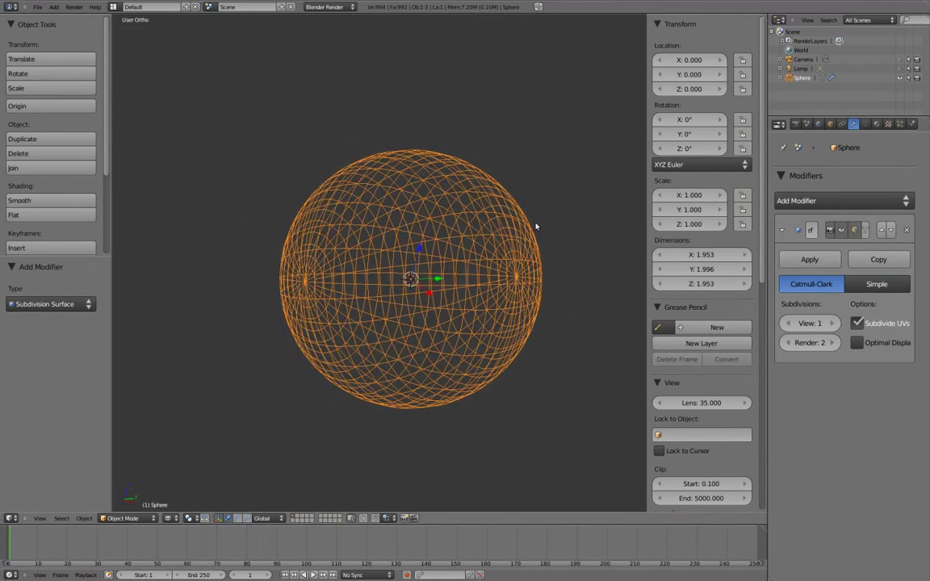
left_click(859, 343)
Step: Enter Edit Mode on the sphere and make the Subdivision Surface modifier adjust the editing cage to the smoothed surface
middle_click_drag(456, 251, 455, 242, "shift")
mouse_move(408, 272)
middle_mouse_down()
mouse_move(392, 284)
mouse_move(448, 289)
mouse_move(484, 278)
middle_mouse_up()
key("z")
key("Tab")
key("z")
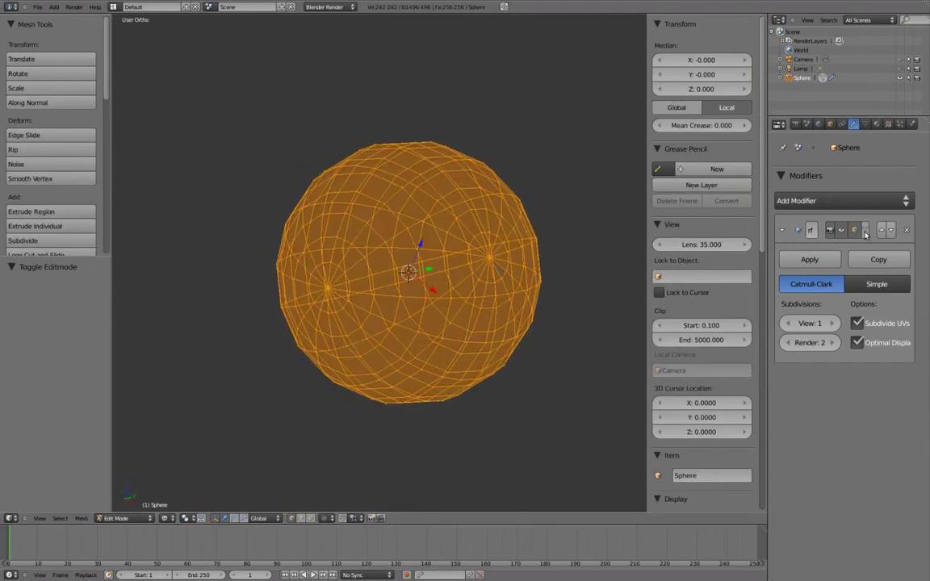
left_click(865, 230)
Step: Widen the properties editor and shrink its controls, and narrow both shelves of the 3D view
left_click_drag(768, 242, 728, 235)
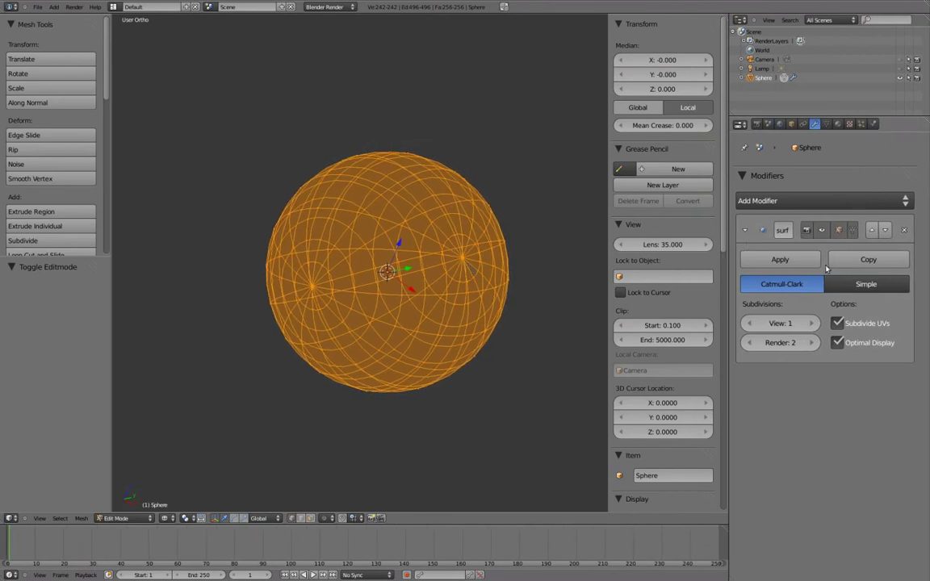
middle_click_drag(828, 269, 820, 266, "ctrl")
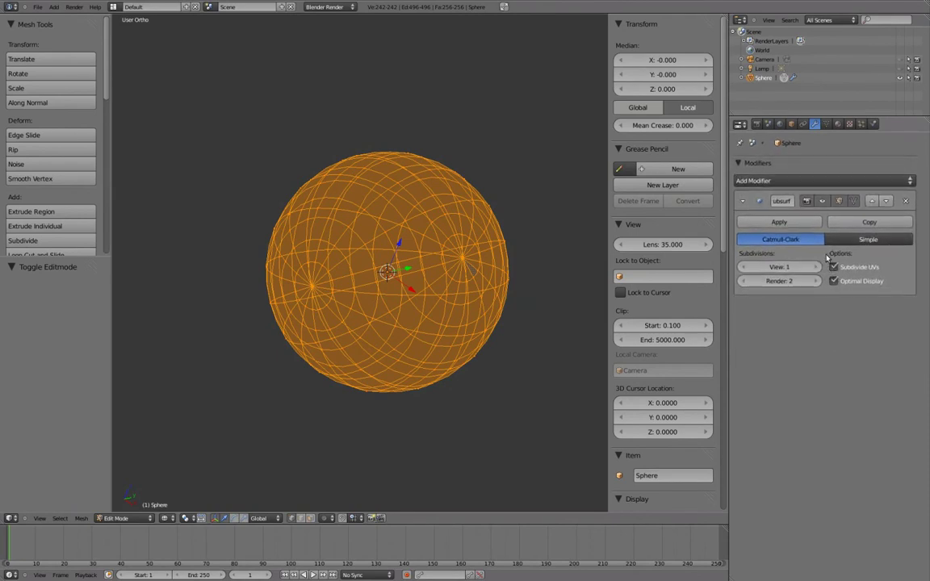
key("z")
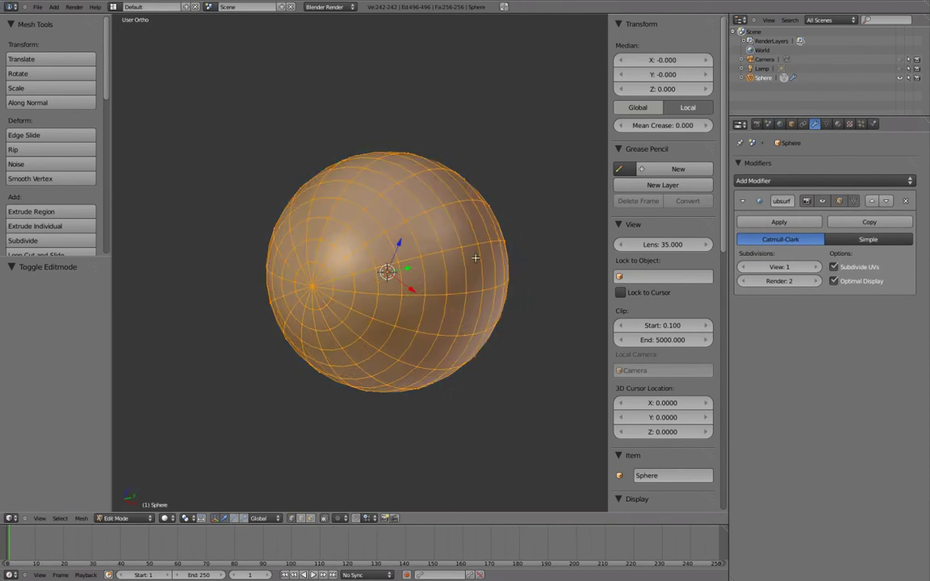
key("Tab")
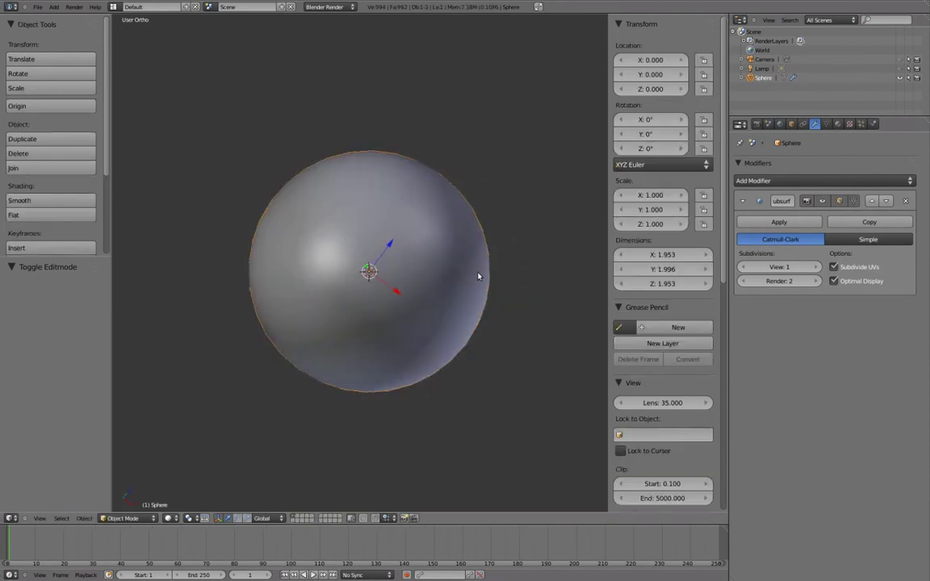
left_click_drag(607, 274, 644, 279)
left_click_drag(109, 268, 79, 269)
Step: In Edit Mode wireframe from the right side view, box-select the vertices around the sphere's front pole
middle_click_drag(448, 246, 518, 239, "shift")
key("z")
key("Tab")
key("z")
mouse_move(456, 334)
middle_mouse_down()
mouse_move(426, 352)
mouse_move(348, 303)
mouse_move(386, 277)
middle_mouse_up()
key("z")
scroll(359, 289, "up", 2)
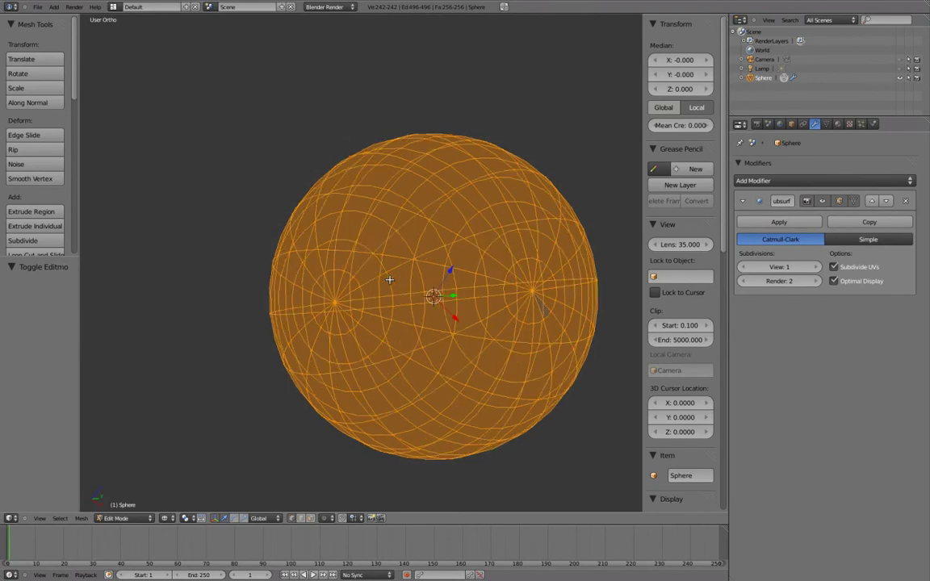
key("KP_3")
middle_click_drag(389, 280, 400, 342, "shift")
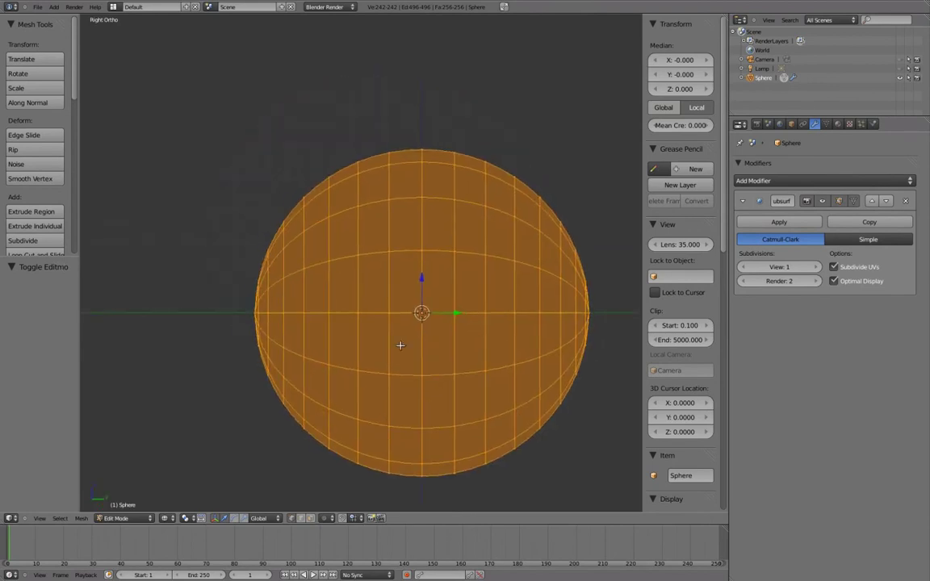
key("a")
key("b")
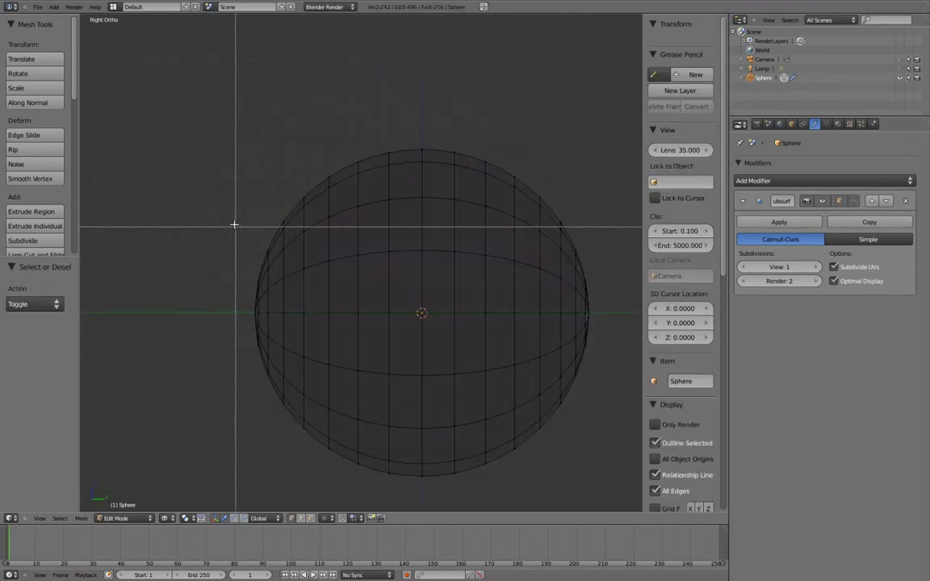
left_click_drag(228, 210, 290, 436)
Step: In solid shading, refine the selection to the front pole and the two vertex rings around it
scroll(339, 282, "down", 2)
middle_click_drag(336, 284, 461, 311)
key("z")
middle_click_drag(400, 306, 424, 296)
right_click(448, 248, "alt+shift")
middle_click_drag(449, 247, 554, 257)
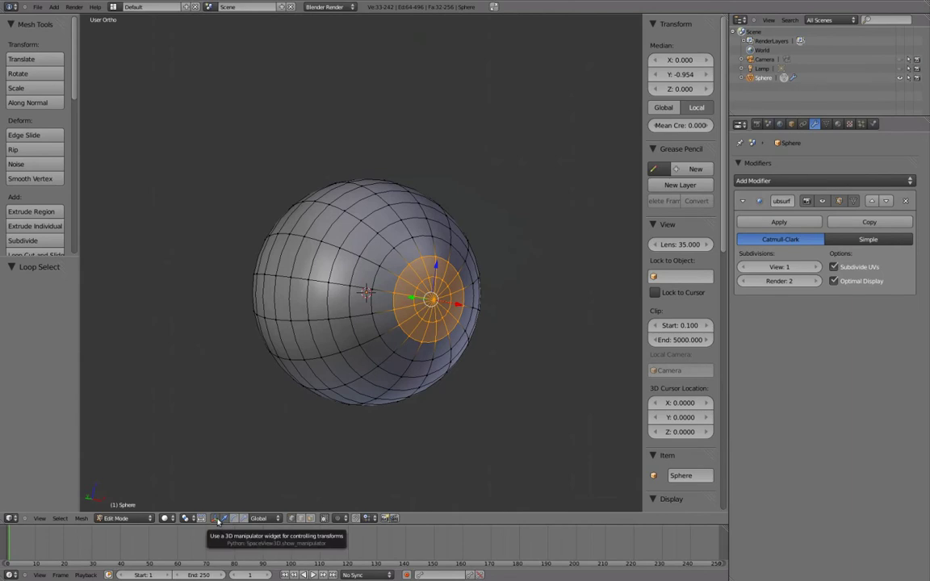
Step: Hide the 3D manipulator, then clear the vertex selection and return to Object Mode
left_click(217, 518)
mouse_move(449, 265)
middle_mouse_down()
mouse_move(502, 331)
mouse_move(515, 313)
mouse_move(509, 249)
mouse_move(442, 263)
middle_mouse_up()
middle_click_drag(484, 297, 481, 281)
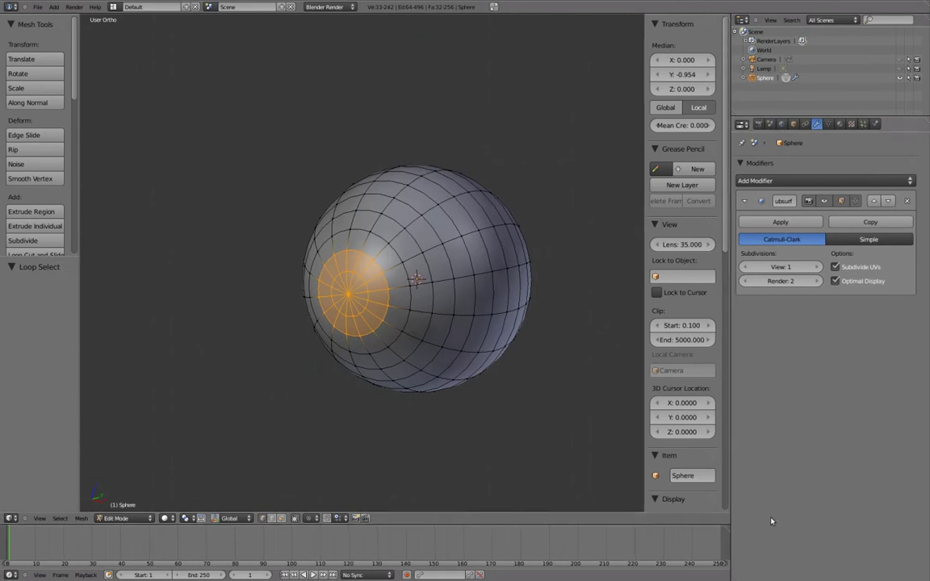
key("a")
key("Tab")
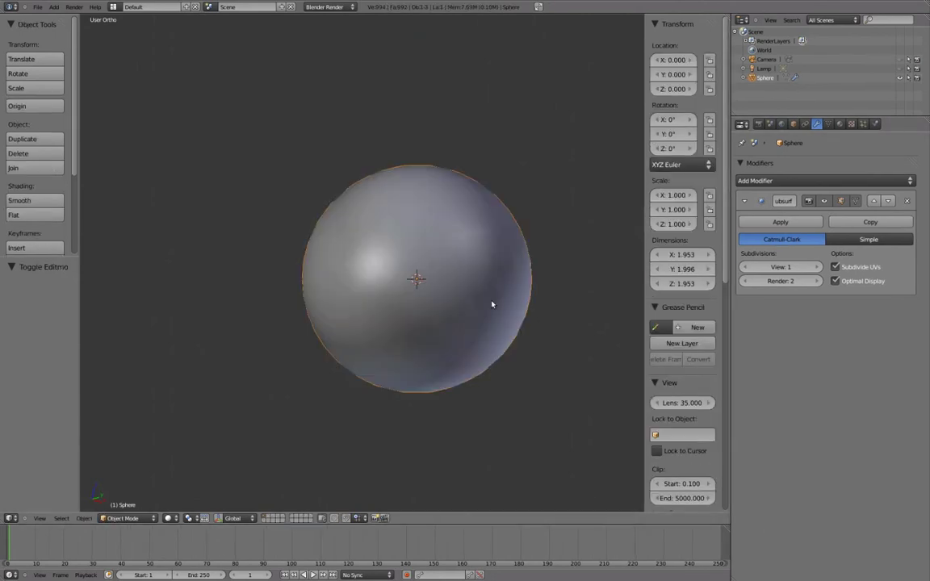
Step: In the right side wireframe view, duplicate the sphere in place without moving the copy
key("z")
key("KP_3")
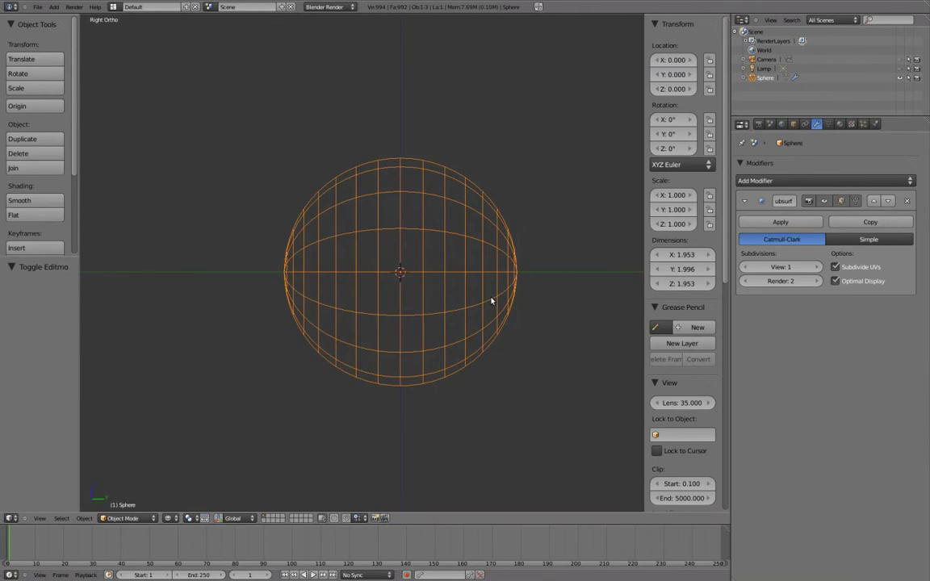
middle_click_drag(508, 252, 509, 268, "shift")
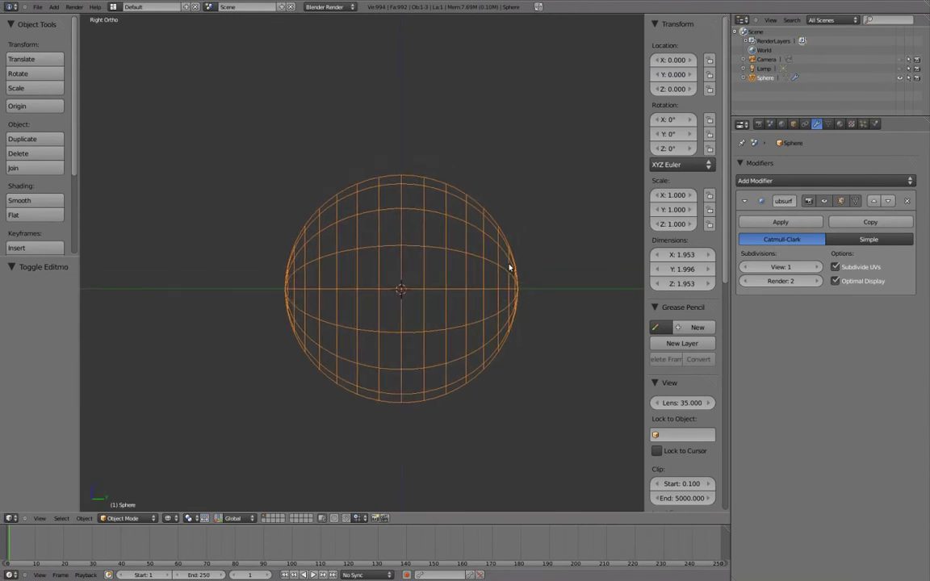
key("shift+d")
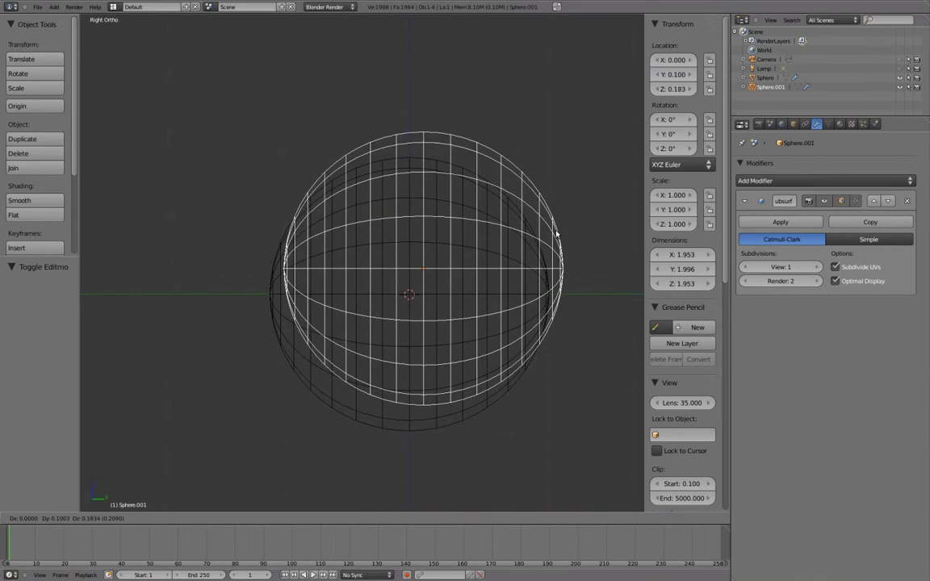
right_click(555, 239)
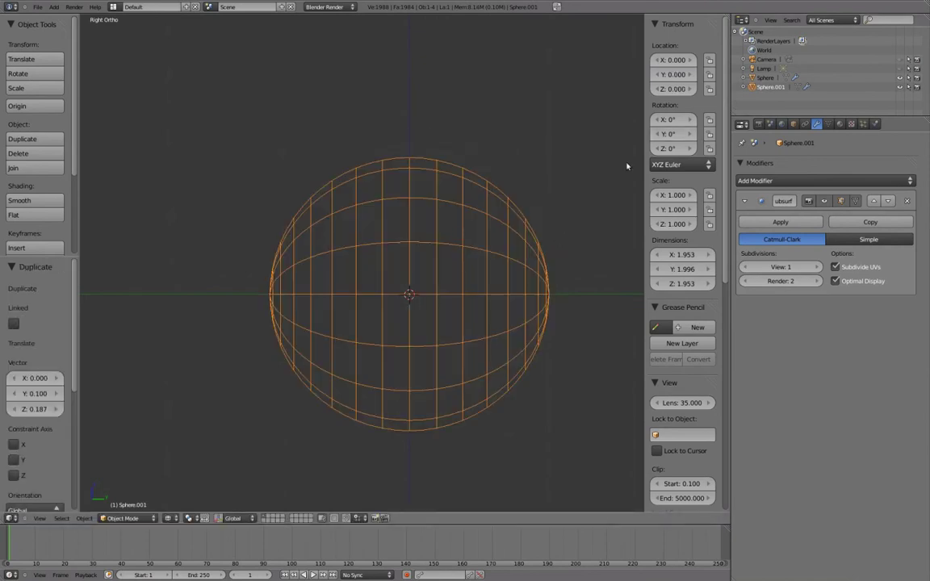
Step: Scale the duplicate sphere's whole mesh up by about 1.01 in Edit Mode
key("Tab")
key("a")
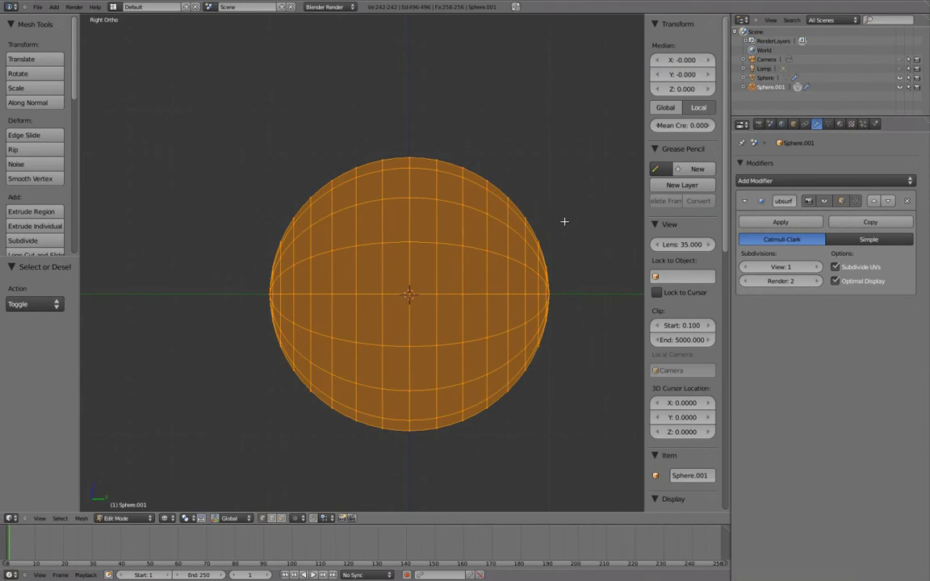
key("s")
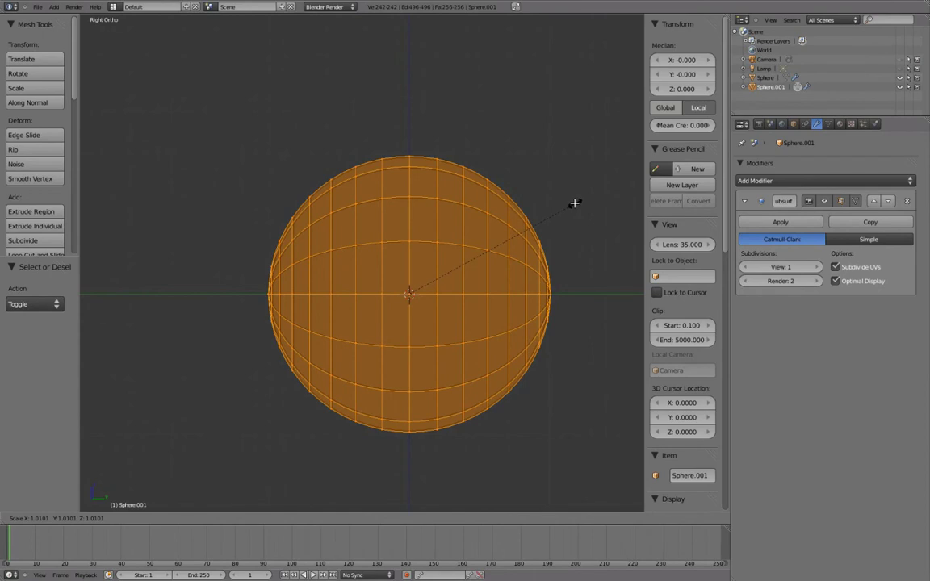
left_click(574, 202)
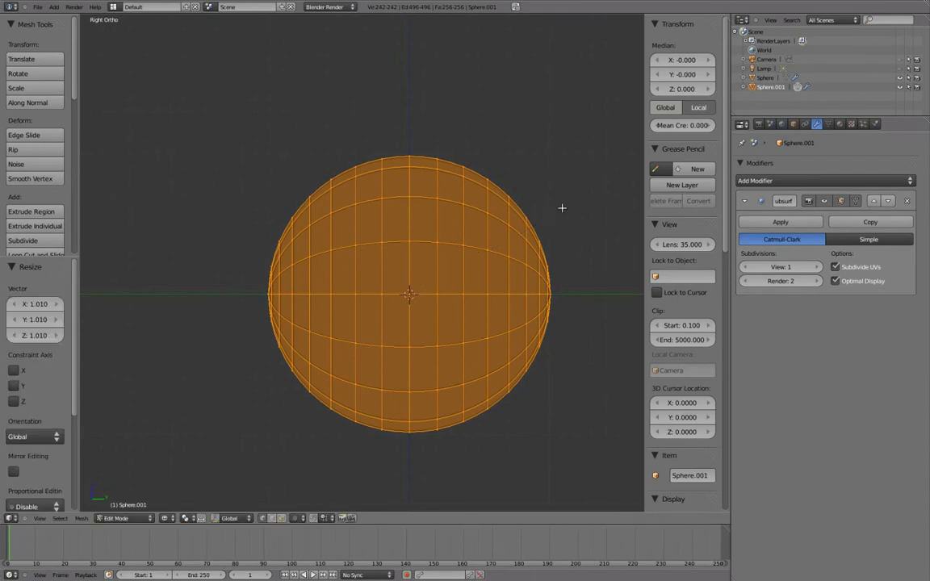
Step: Return to Object Mode and examine the gap between the inner sphere and its enlarged duplicate from several angles
scroll(541, 194, "up", 3)
middle_click_drag(542, 161, 498, 303, "shift")
scroll(498, 295, "up", 3)
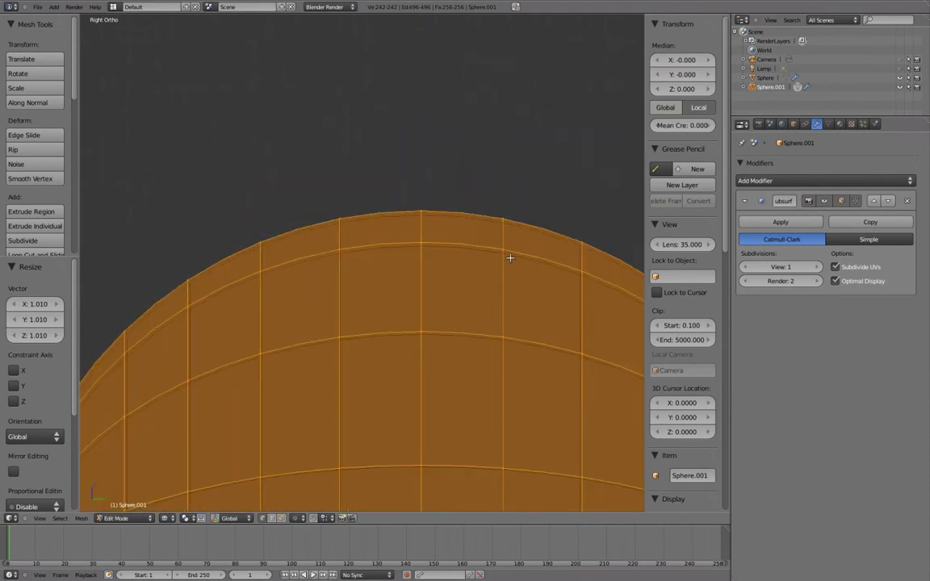
key("Tab")
middle_click_drag(518, 249, 506, 250, "shift")
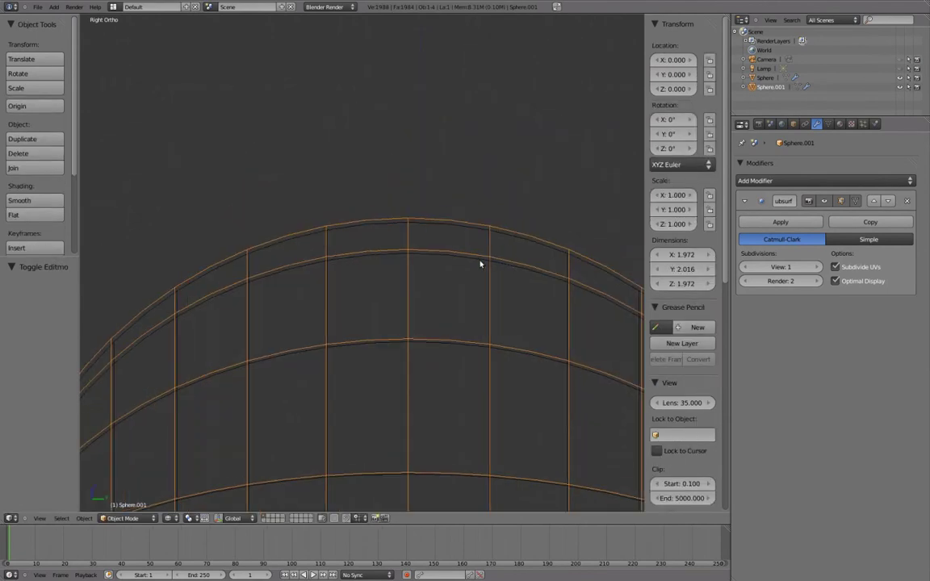
middle_click_drag(459, 263, 508, 301, "shift")
scroll(497, 323, "down", 5)
middle_click_drag(491, 336, 630, 246, "shift")
left_click_drag(730, 263, 784, 261)
middle_click_drag(520, 224, 550, 301)
scroll(504, 291, "up", 3)
middle_click_drag(428, 262, 440, 286, "shift")
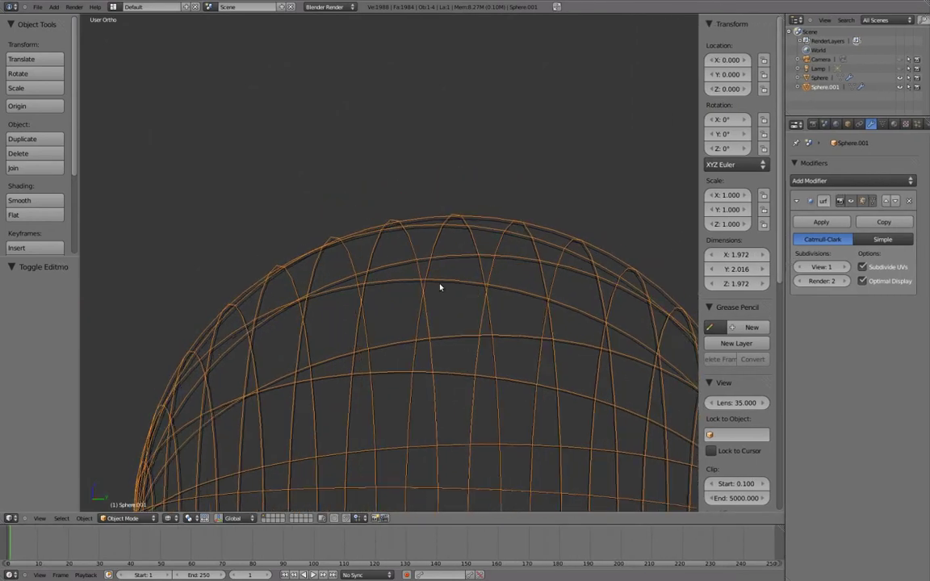
key("KP_3")
scroll(488, 269, "down", 4)
middle_click_drag(491, 259, 497, 173, "shift")
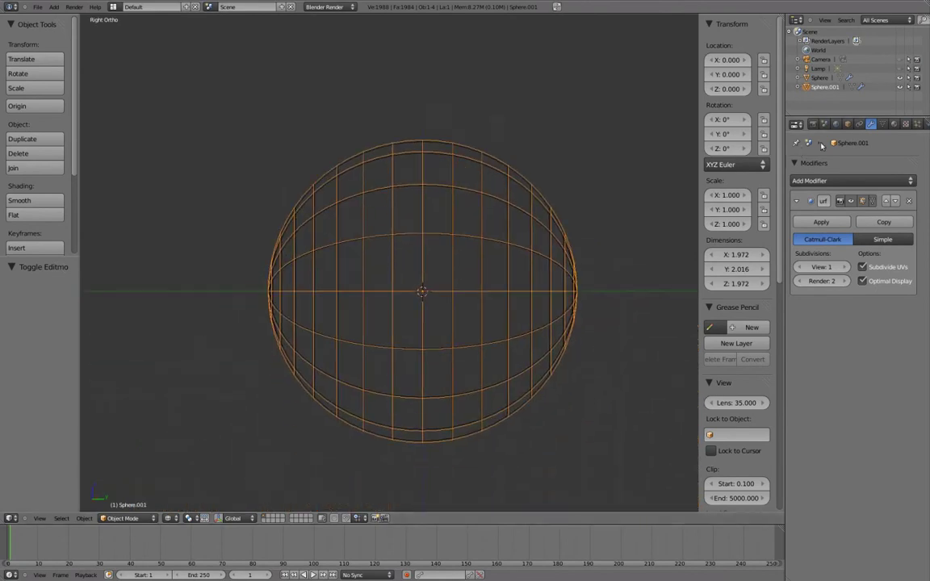
Step: Widen the properties area and rename the enlarged outer sphere as GEO-cornea
left_click_drag(784, 159, 771, 159)
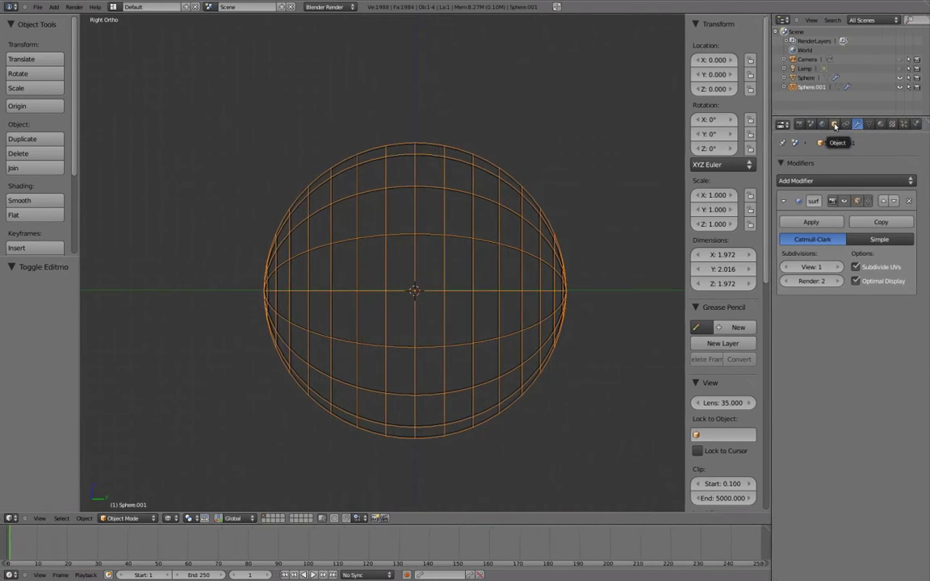
left_click(834, 125)
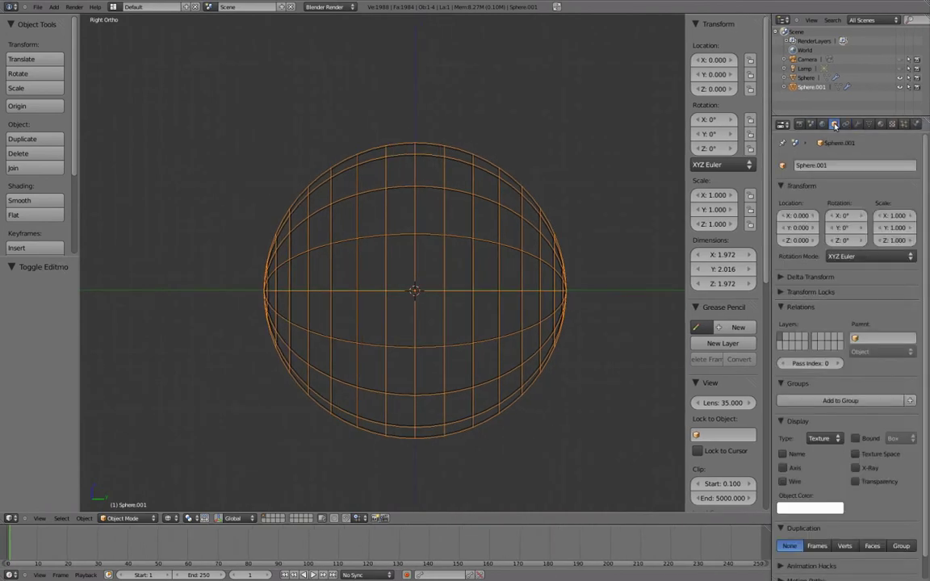
left_click(832, 167)
type("Gl")
type("O-cornea")
key("Return")
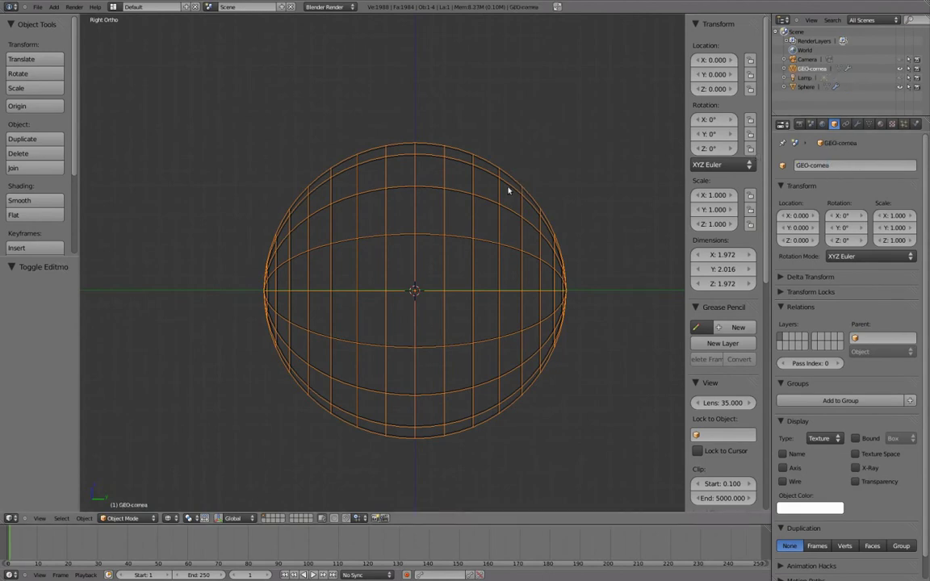
Step: Select the inner sphere and rename it as GEO-eyeball
right_click(543, 208)
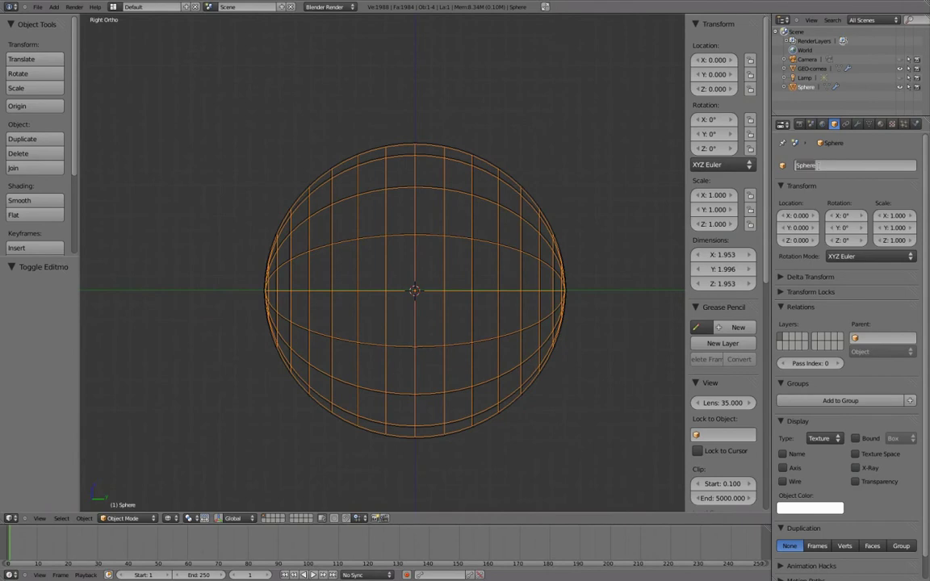
type("GE")
key("Return")
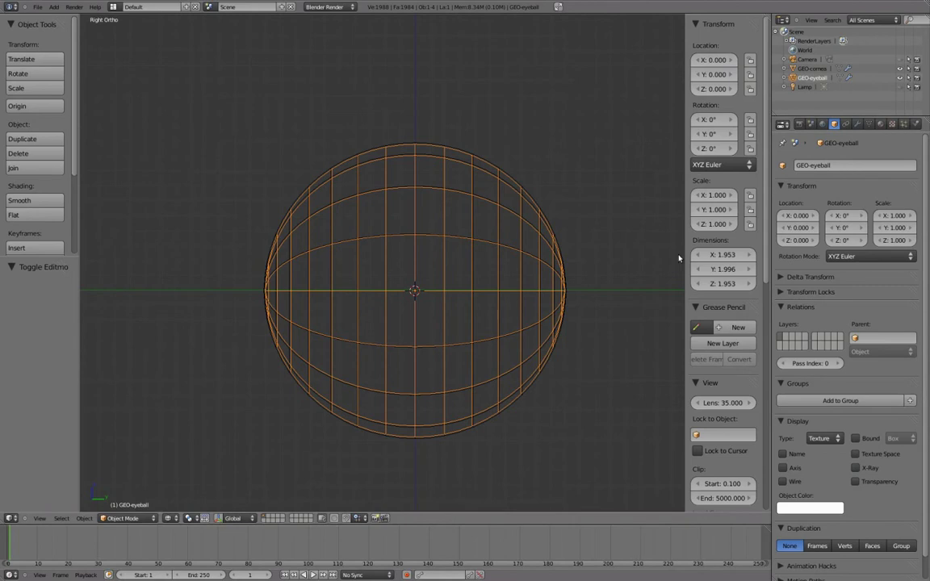
Step: Hide the GEO-cornea shell, then select the GEO-eyeball sphere and display it in solid shading
right_click(533, 192)
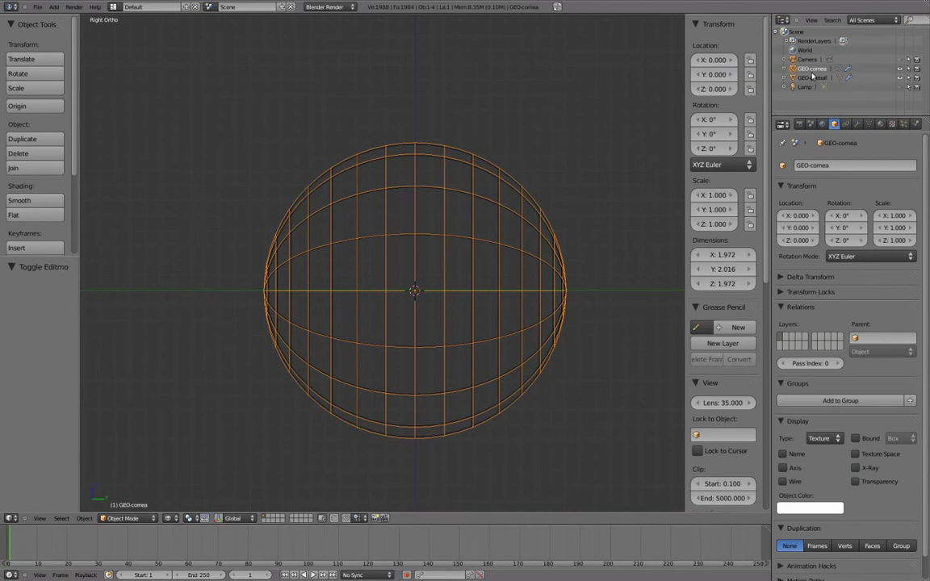
key("h")
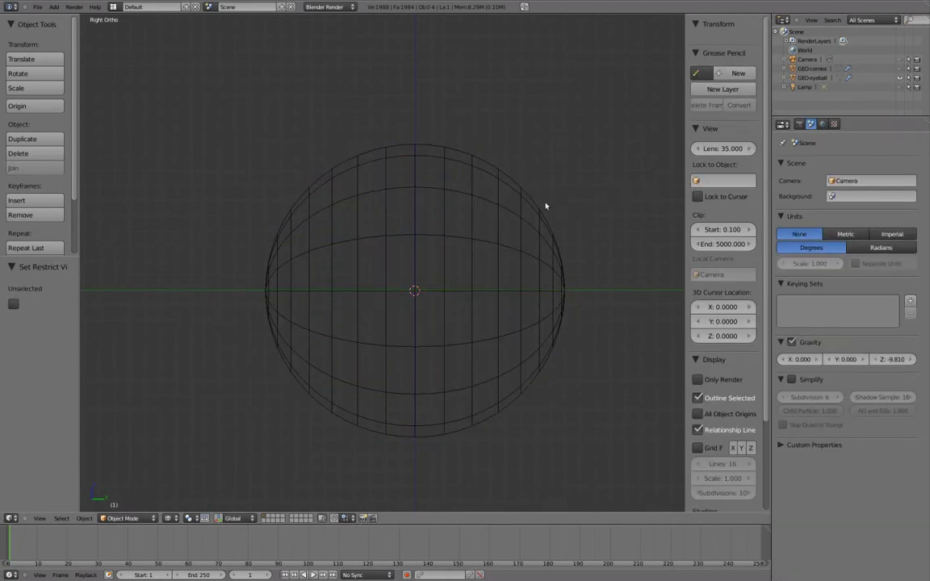
right_click(530, 204)
middle_click_drag(551, 212, 540, 253)
key("z")
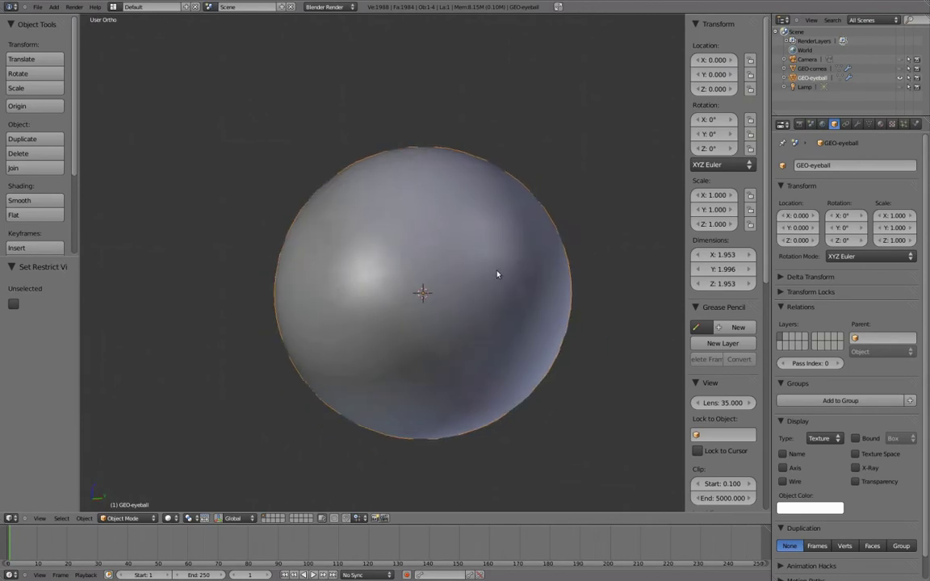
Step: In Edit Mode on GEO-eyeball, box-select the front pole vertex and its two innermost rings from the right side view
key("Tab")
scroll(472, 275, "down", 1)
middle_click_drag(422, 278, 458, 278)
scroll(422, 292, "up", 1)
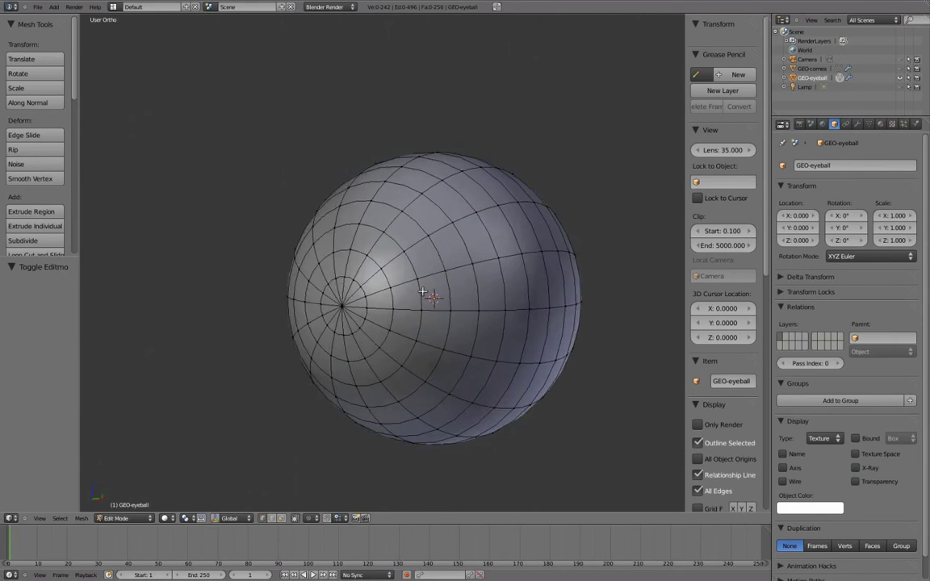
scroll(417, 290, "up", 1)
middle_click_drag(389, 295, 387, 282, "shift")
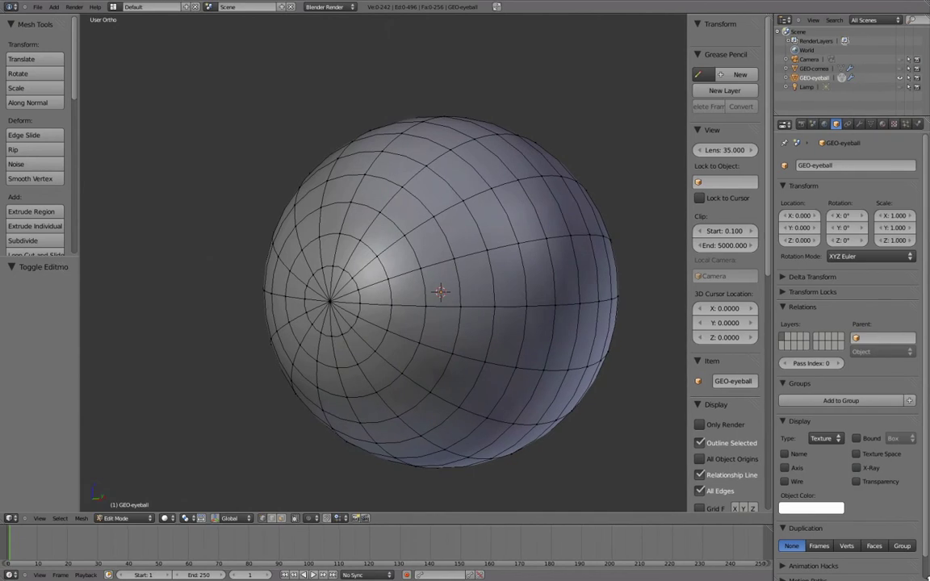
middle_click_drag(515, 359, 518, 355, "shift")
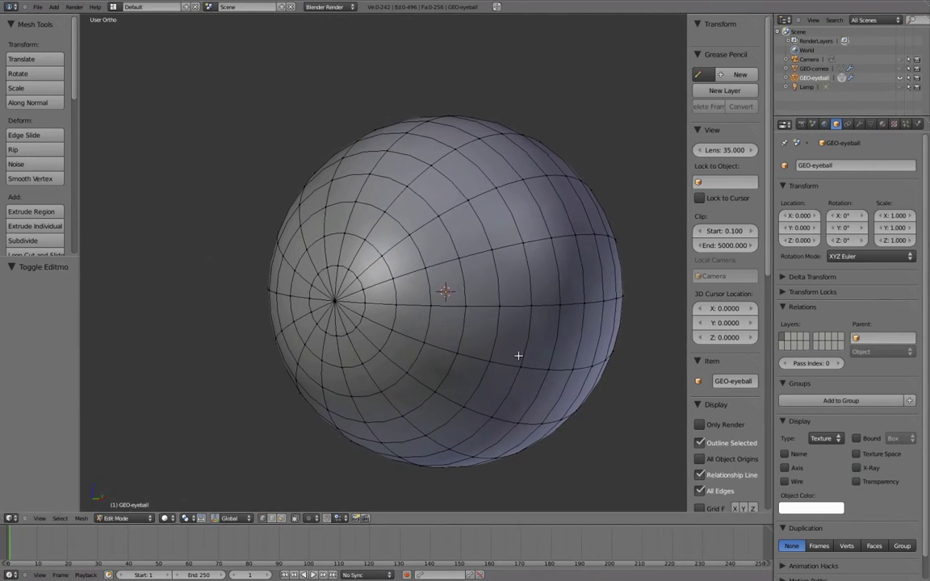
key("KP_1")
key("KP_3")
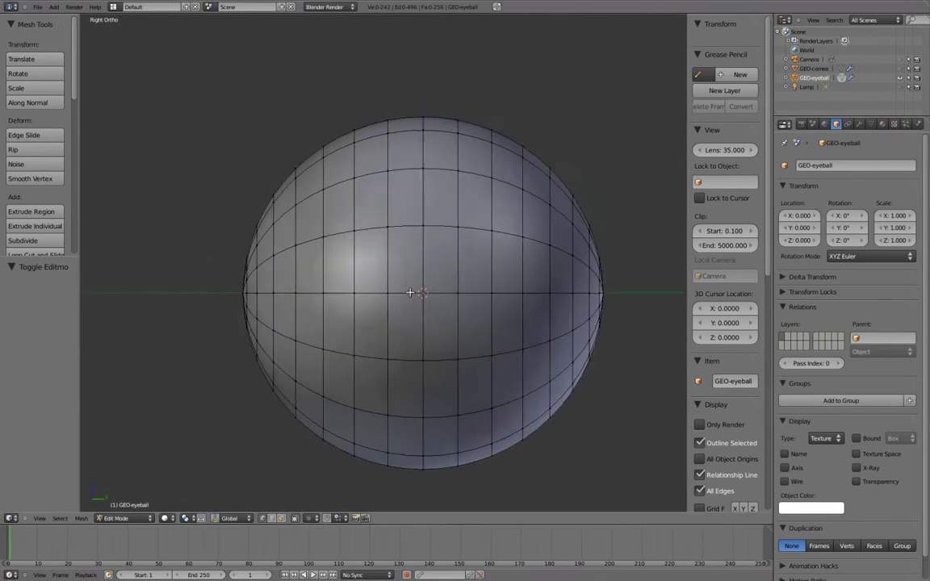
key("b")
left_click_drag(260, 201, 304, 389)
mouse_move(343, 266)
middle_mouse_down()
mouse_move(357, 251)
mouse_move(401, 255)
mouse_move(539, 312)
mouse_move(484, 297)
mouse_move(392, 298)
middle_mouse_up()
key("z")
scroll(392, 298, "up", 1)
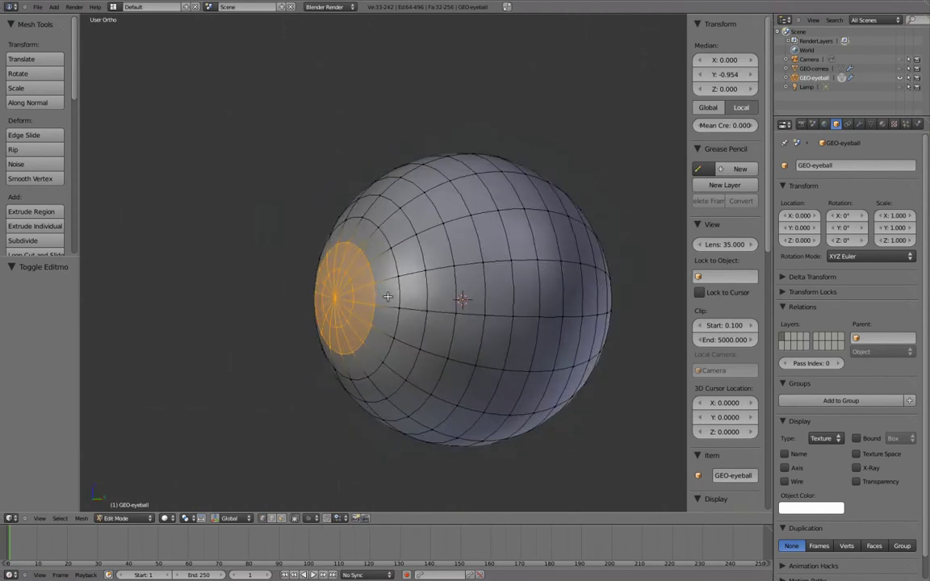
Step: Add an edge loop just outside the selected front cap, slid close to the cap's outer ring
scroll(472, 203, "up", 1)
middle_click_drag(523, 225, 614, 211, "shift")
middle_click_drag(547, 206, 498, 215)
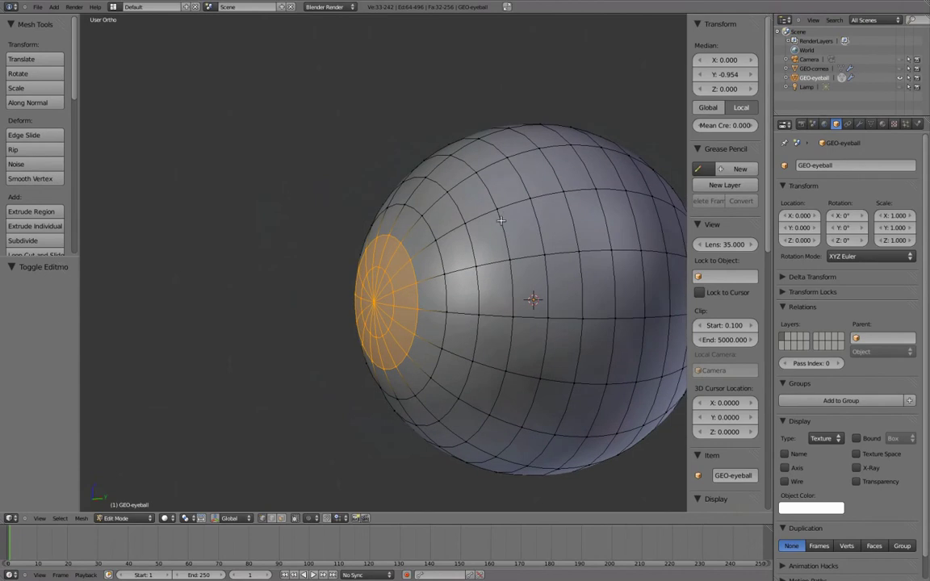
scroll(406, 228, "up", 1)
key("ctrl+r")
left_click(414, 226)
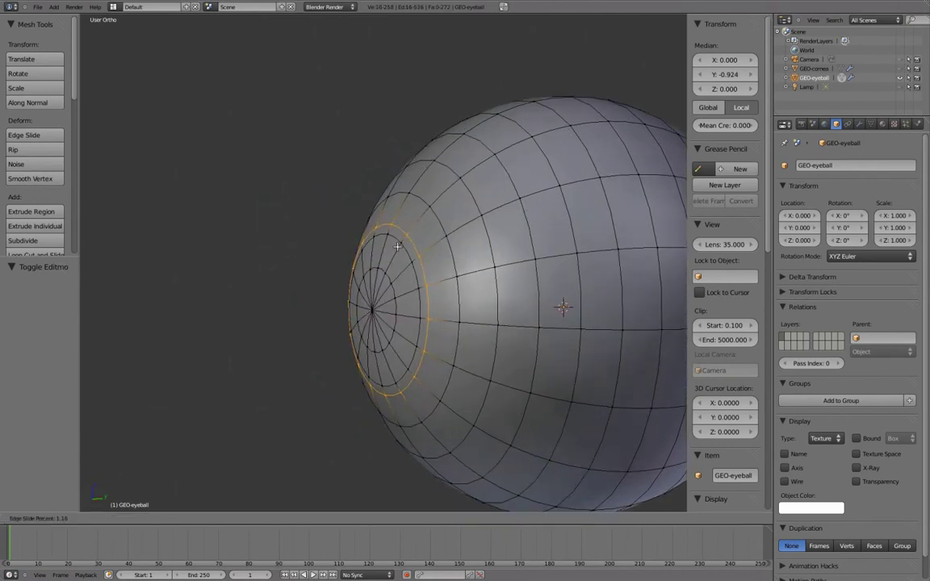
left_click(397, 250)
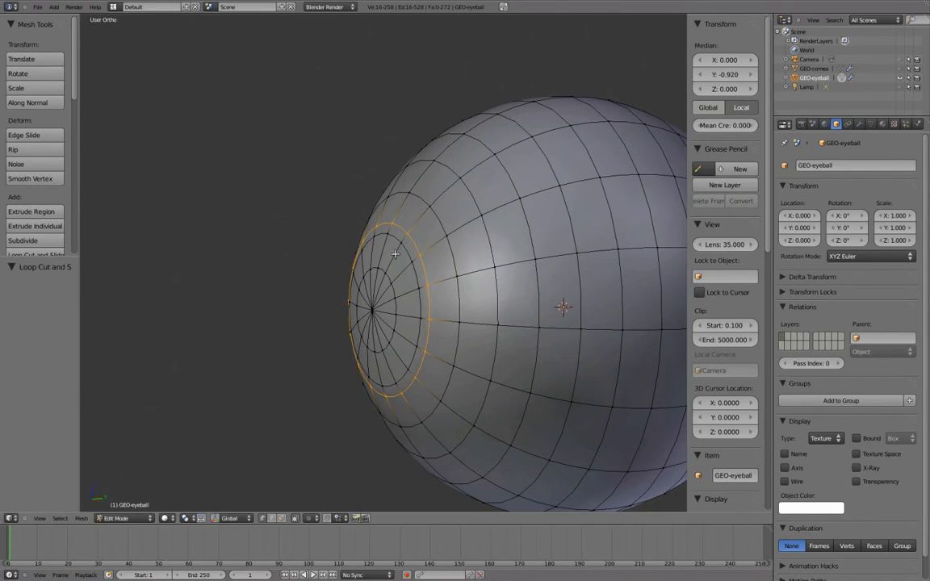
Step: Clear the selection and add a second edge loop just inside the cap's outer ring
key("a")
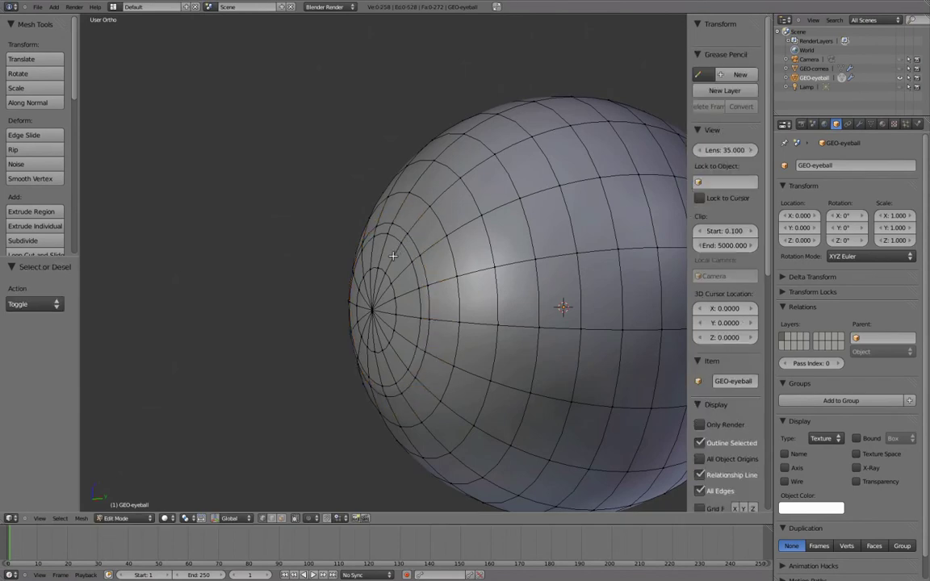
left_click(392, 256, "alt")
key("g")
key("g")
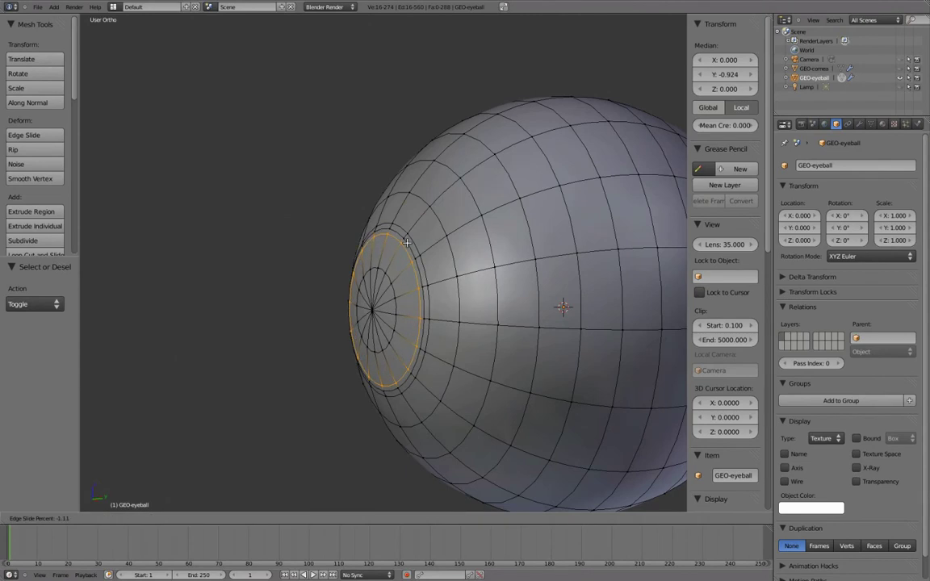
left_click(402, 244)
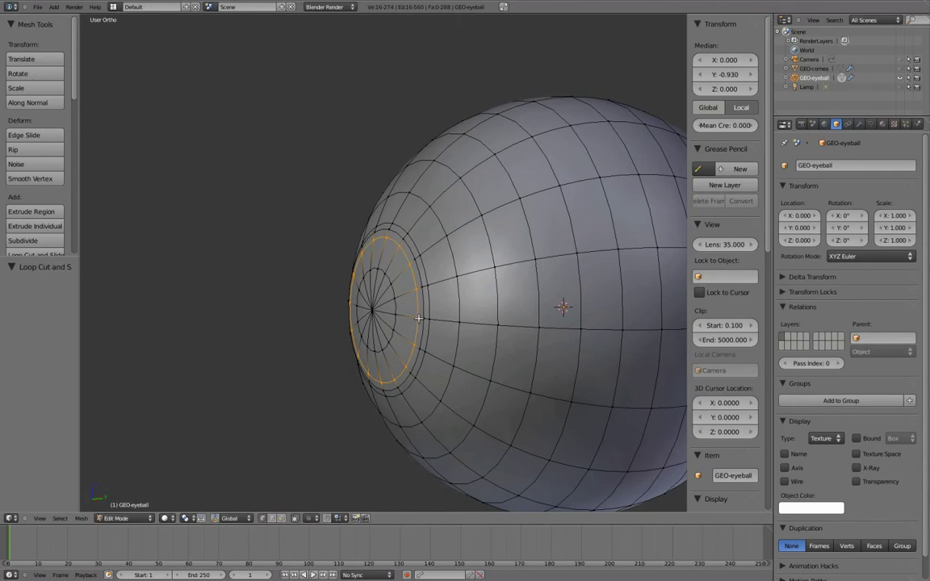
Step: Delete the eyeball's front pole vertex to open the pupil hole, and inspect the smoothed result in Object Mode
right_click(374, 309)
middle_click_drag(408, 313, 459, 329)
key("x")
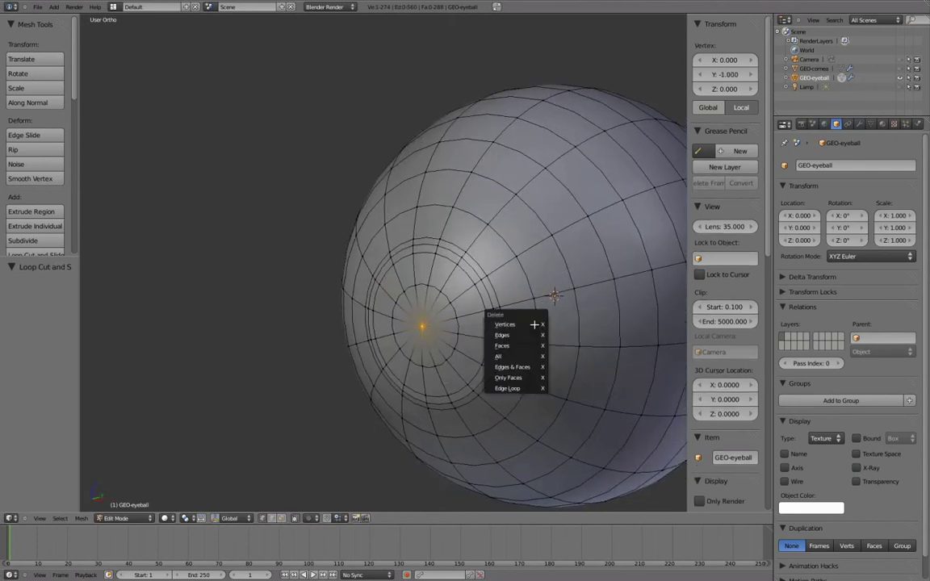
left_click(534, 324)
middle_click_drag(498, 307, 506, 303)
key("Tab")
scroll(485, 291, "down", 3)
middle_click_drag(466, 276, 438, 257)
scroll(438, 263, "up", 4)
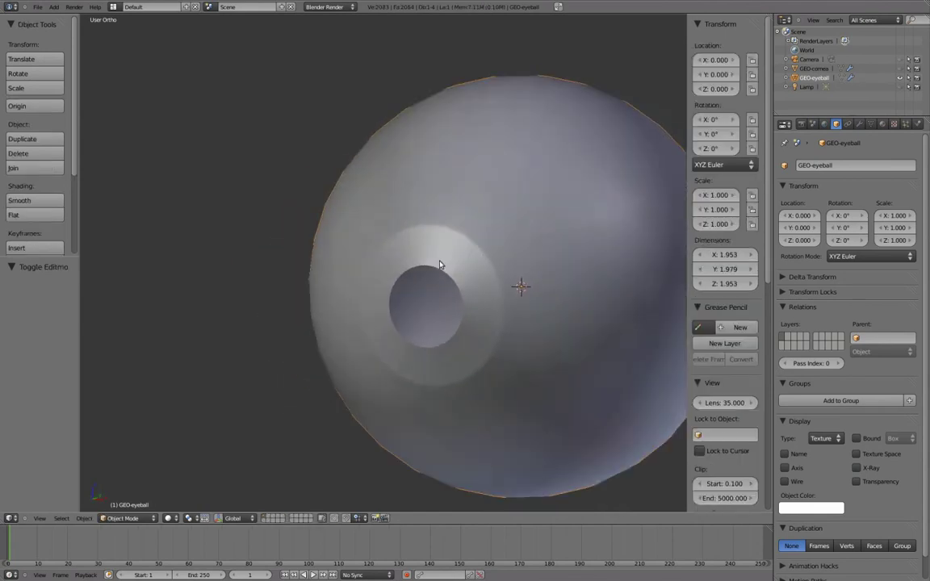
Step: Select the edge loop around the pupil hole, scale it to about 0.656, and fine-tune it by about 1.008
key("Tab")
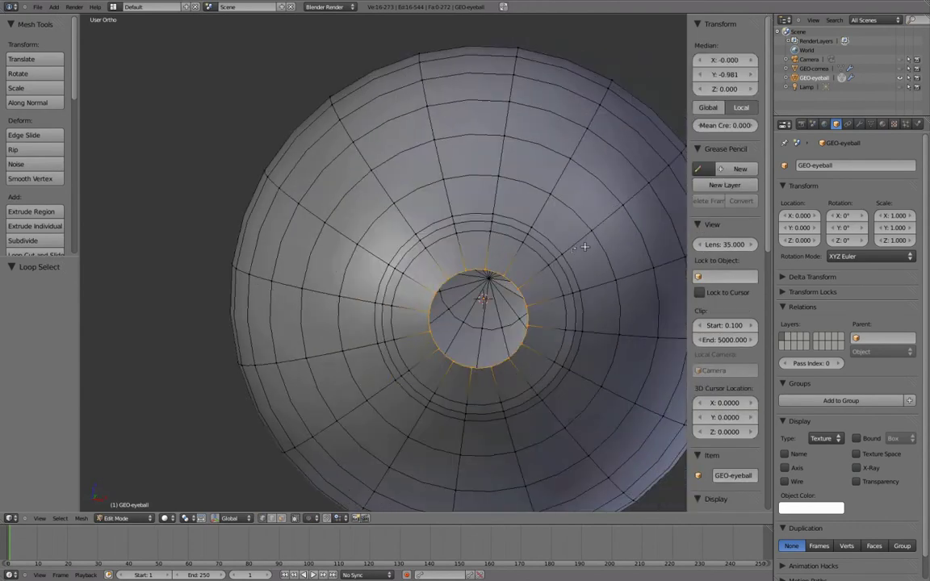
key("s")
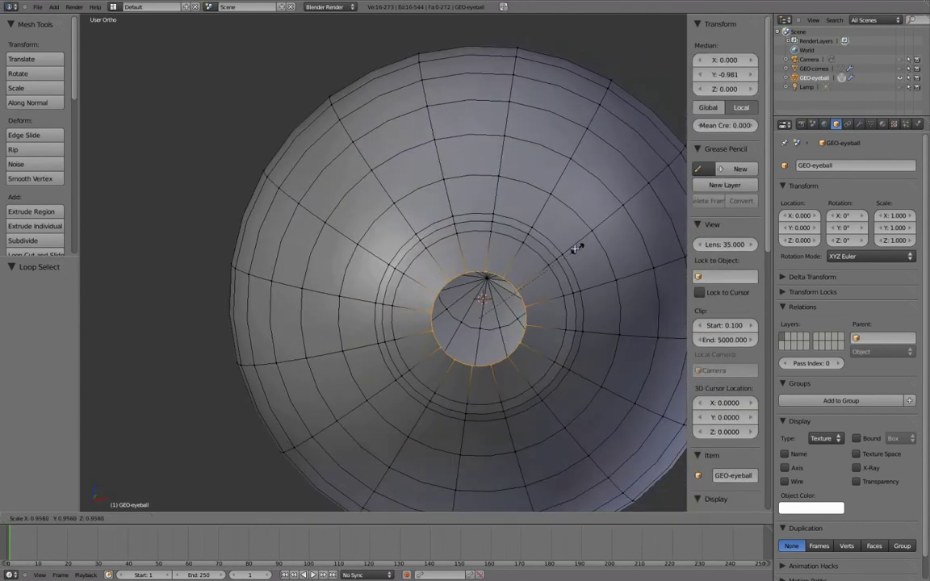
left_click(535, 257)
middle_click_drag(535, 257, 432, 275)
scroll(476, 228, "down", 1)
scroll(477, 253, "down", 3)
key("s")
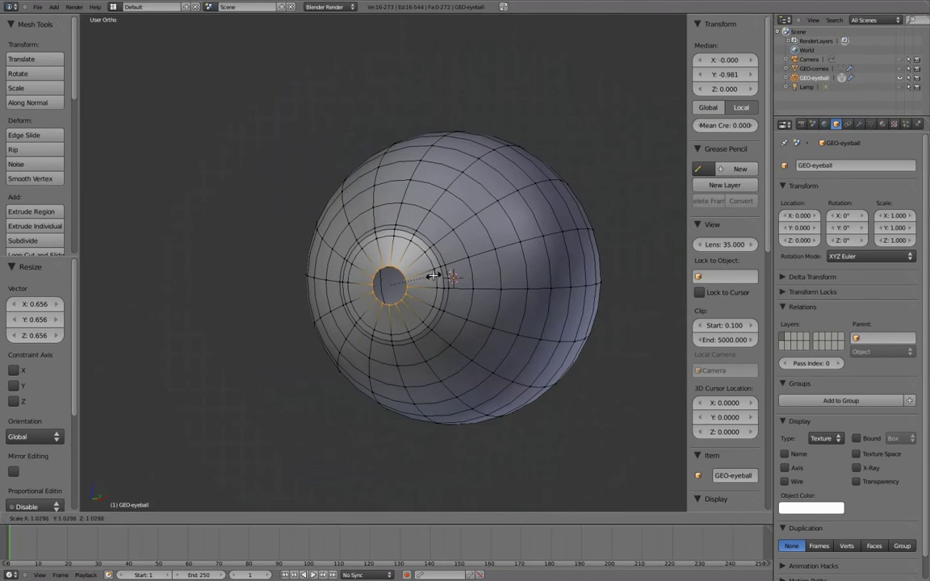
left_click(431, 275)
Step: Move the pupil edge loop about 0.049 along the Y axis into the eyeball
middle_click_drag(434, 272, 416, 305)
scroll(423, 304, "up", 1)
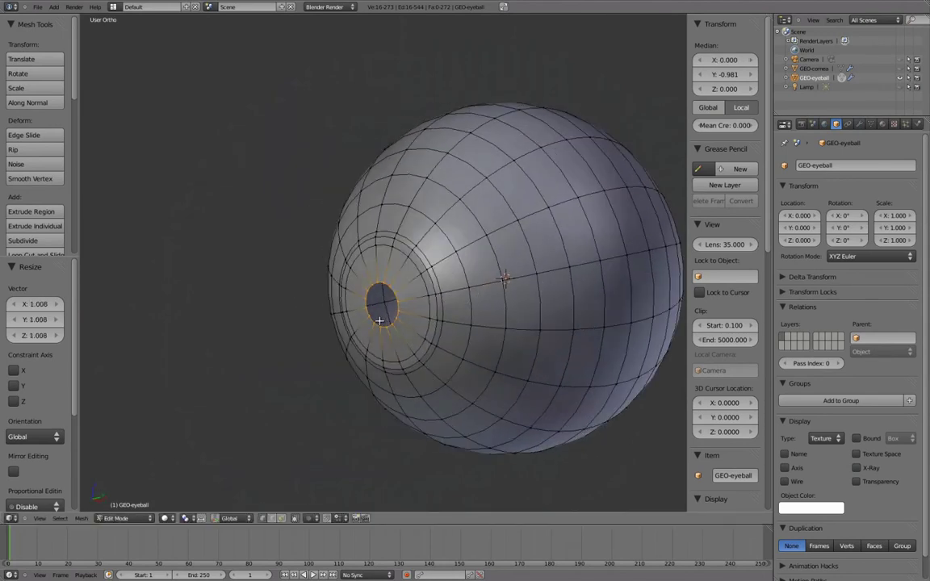
scroll(417, 305, "up", 2)
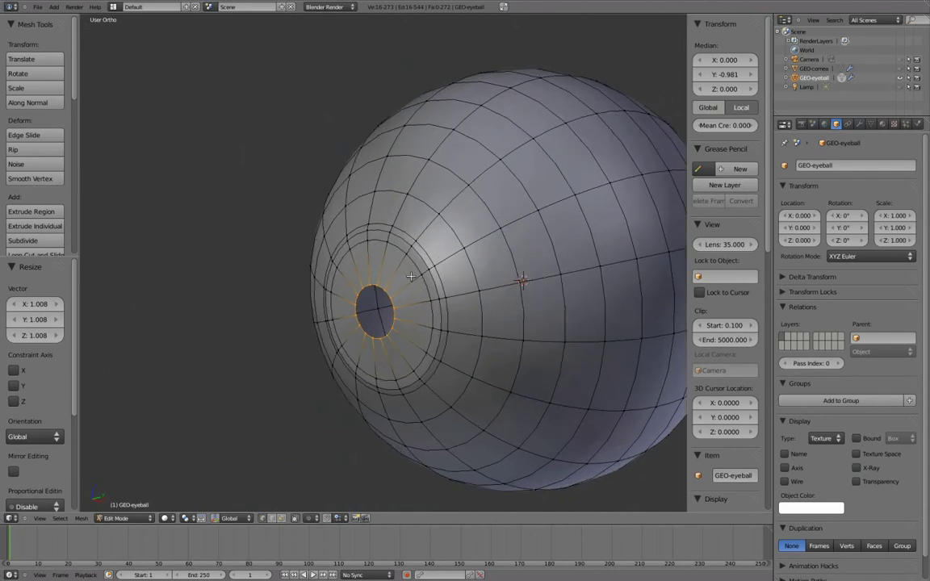
scroll(394, 268, "up", 1)
scroll(396, 269, "down", 1)
key("g")
key("y")
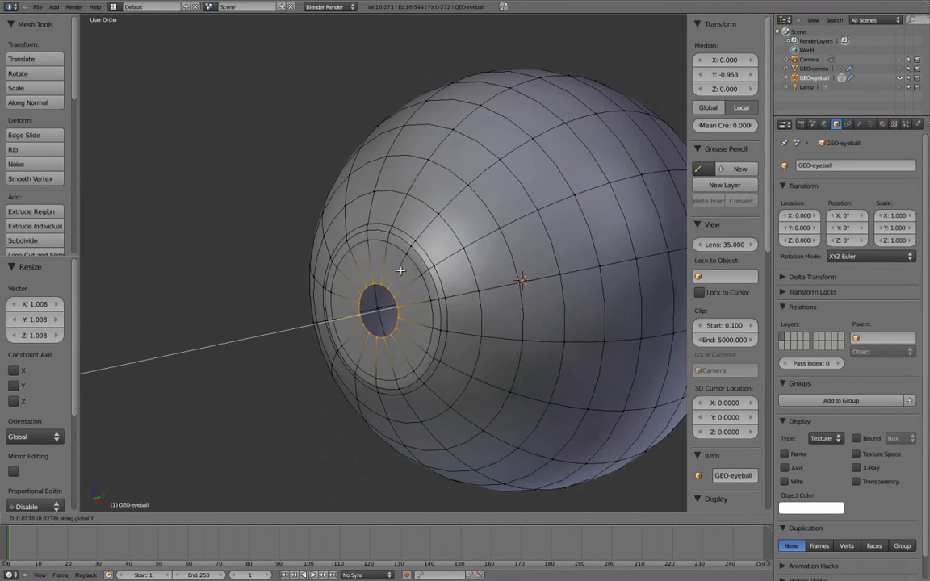
left_click(403, 271)
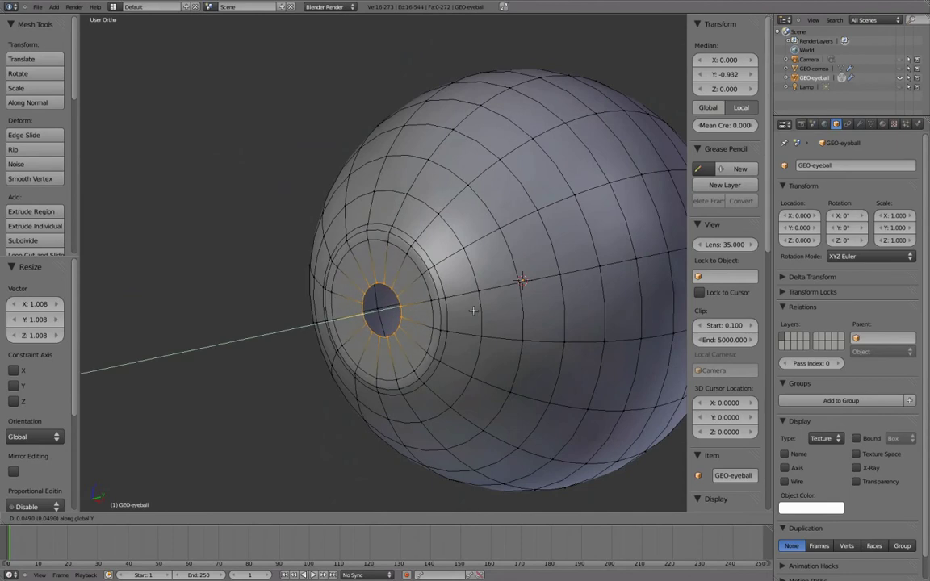
Step: In the right side wireframe view, push the pupil loop about 0.019 further along Y, and return to solid shading in Object Mode
key("KP_3")
scroll(367, 278, "up", 2)
key("z")
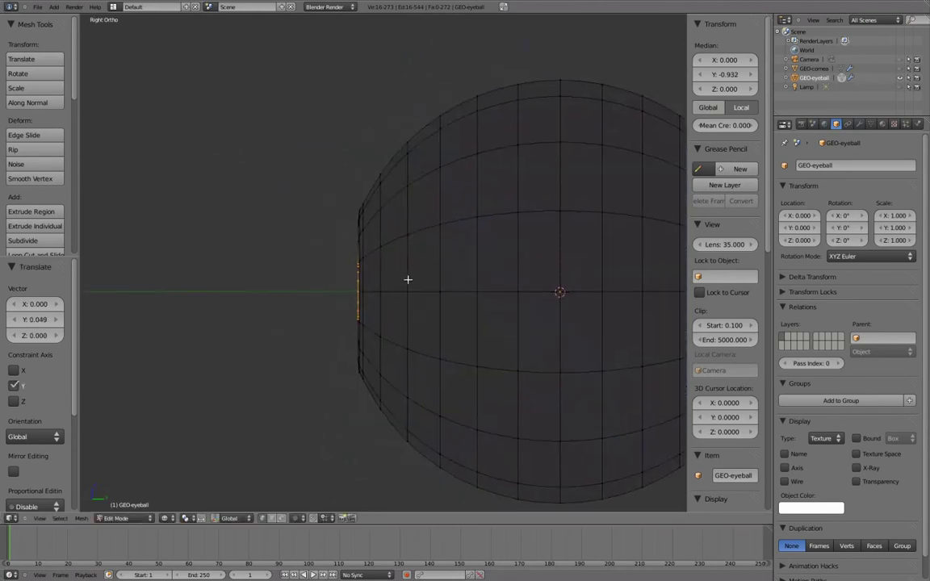
key("g")
key("y")
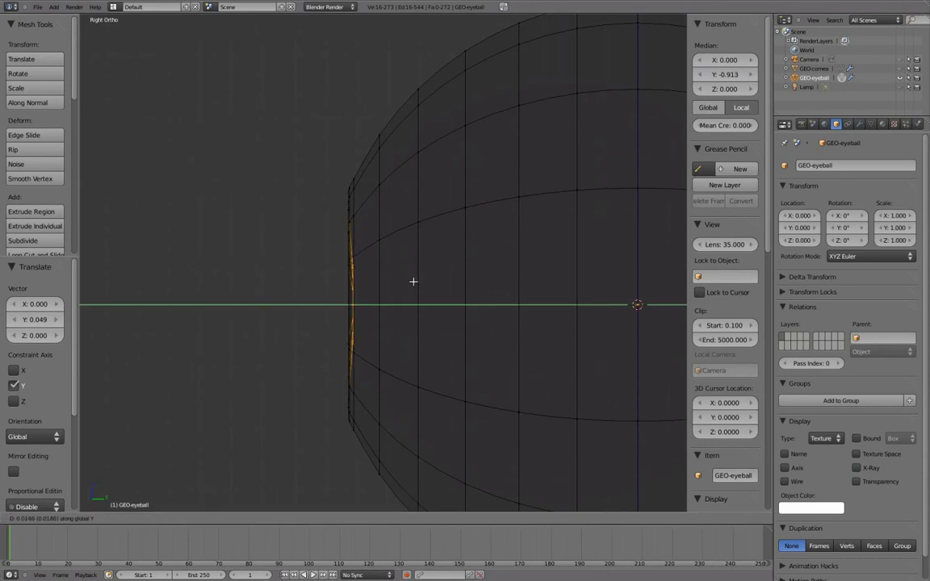
left_click(412, 281)
scroll(405, 274, "down", 2)
mouse_move(402, 268)
middle_mouse_down()
mouse_move(530, 278)
mouse_move(549, 305)
mouse_move(498, 270)
mouse_move(460, 305)
mouse_move(311, 276)
mouse_move(410, 273)
mouse_move(461, 286)
mouse_move(452, 281)
middle_mouse_up()
key("z")
key("Tab")
scroll(452, 281, "up", 3)
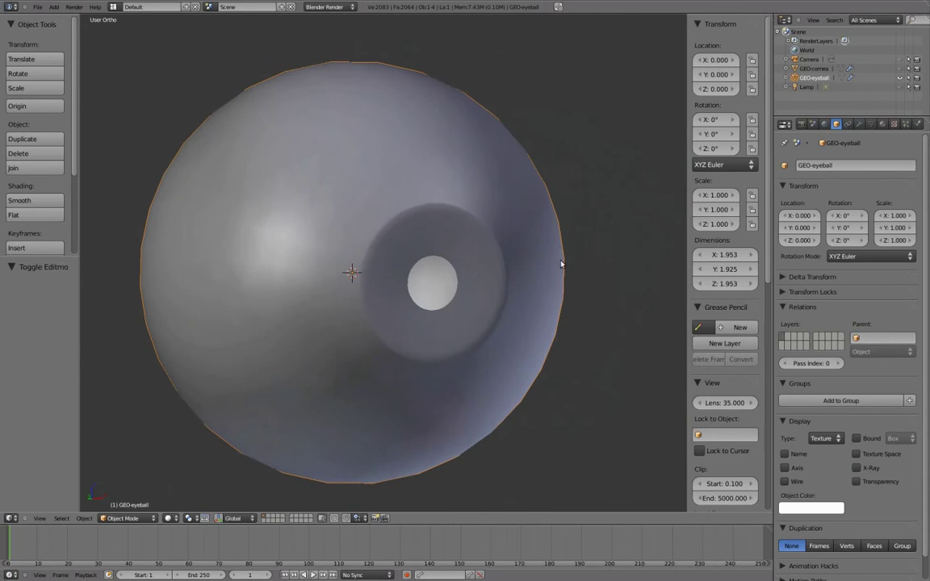
Step: Set the eyeball's Subdivision Surface view level to 2 and view the smoothed eyeball in Object Mode
key("Tab")
middle_click_drag(511, 249, 572, 227)
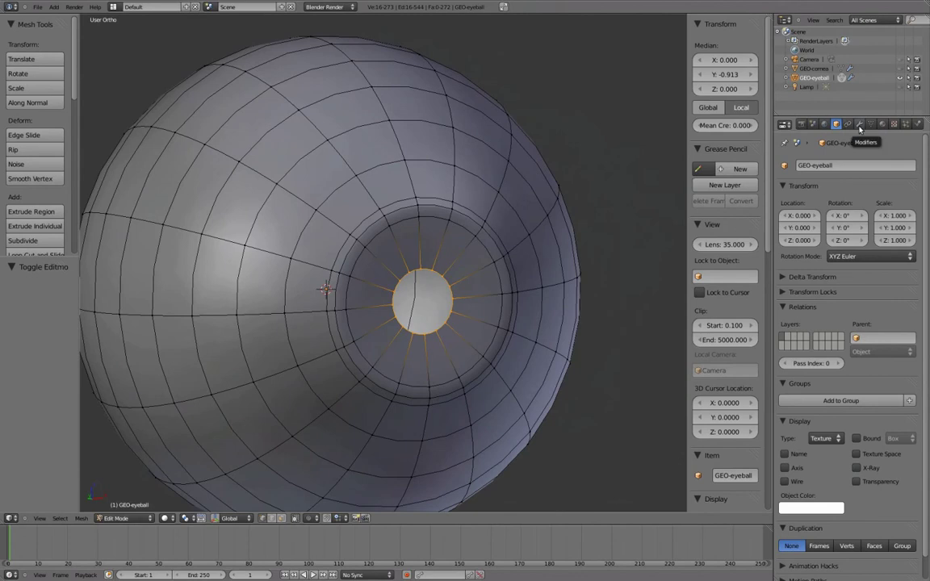
left_click(859, 125)
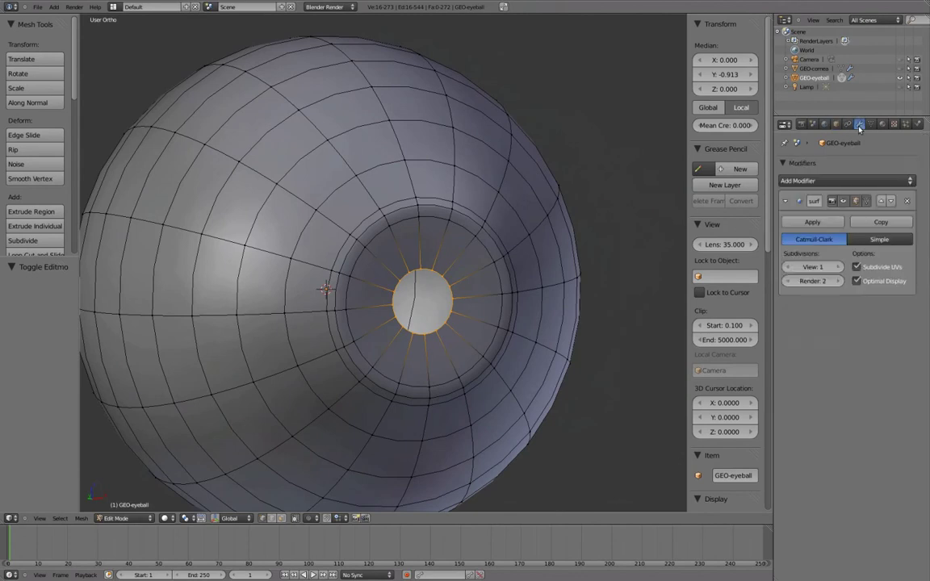
left_click(837, 266)
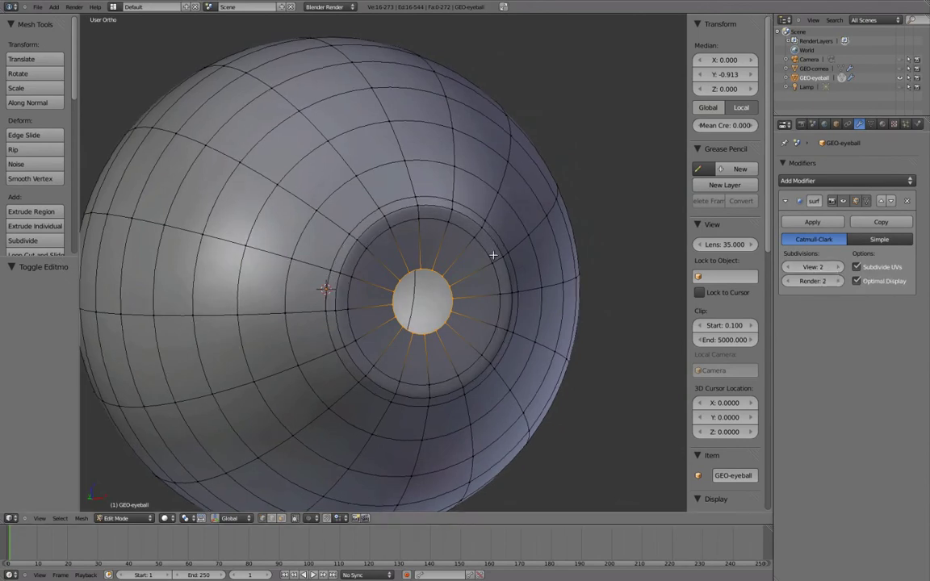
middle_click_drag(493, 255, 503, 241, "shift")
key("Tab")
scroll(557, 270, "down", 4)
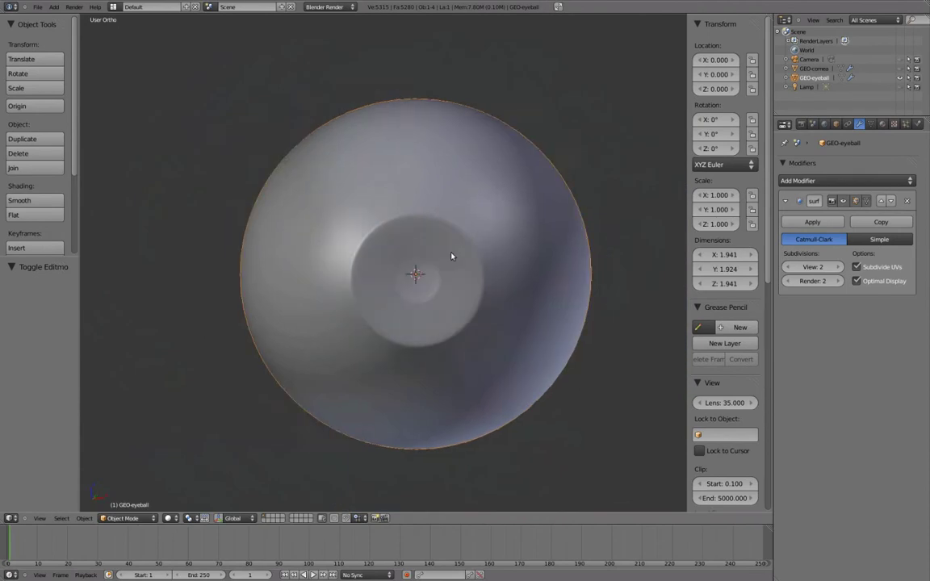
Step: In Edit Mode, add a centred edge loop around the iris, between its outer rim and the pupil hole
middle_click_drag(453, 257, 484, 261)
left_click(837, 267)
left_click(838, 267)
middle_click_drag(549, 282, 444, 293, "shift")
scroll(444, 293, "up", 2)
key("Tab")
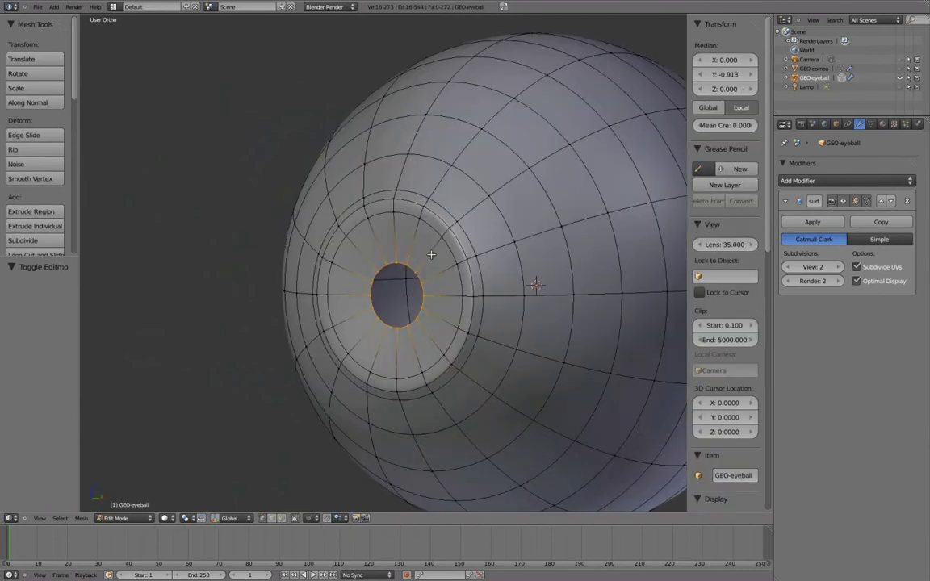
right_click(431, 254, "alt")
key("ctrl+r")
left_click(433, 254)
right_click(434, 253)
Step: Select the edge loop around the pupil hole and extrude it about 0.046 along Y into the eyeball
middle_click_drag(422, 273, 549, 278)
key("a")
right_click(456, 264, "alt")
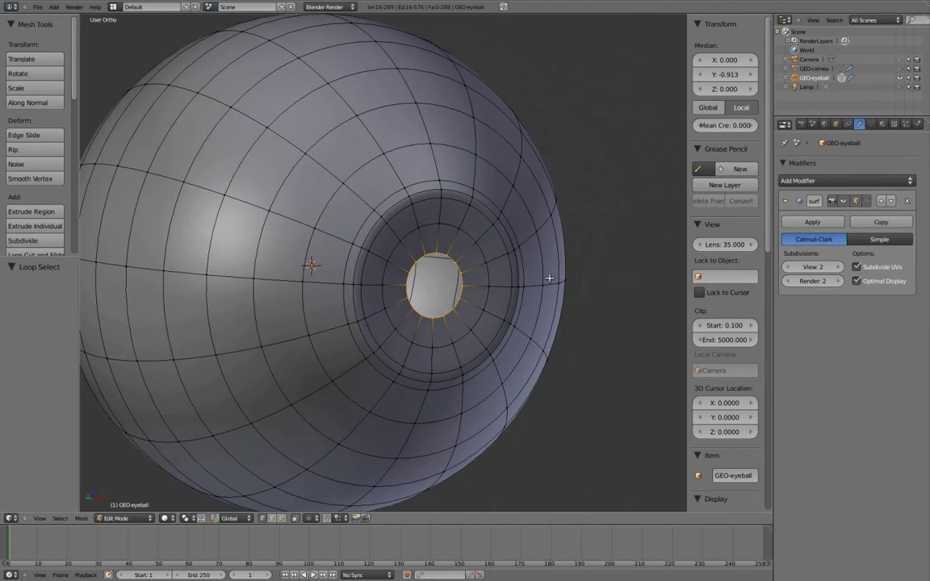
key("e")
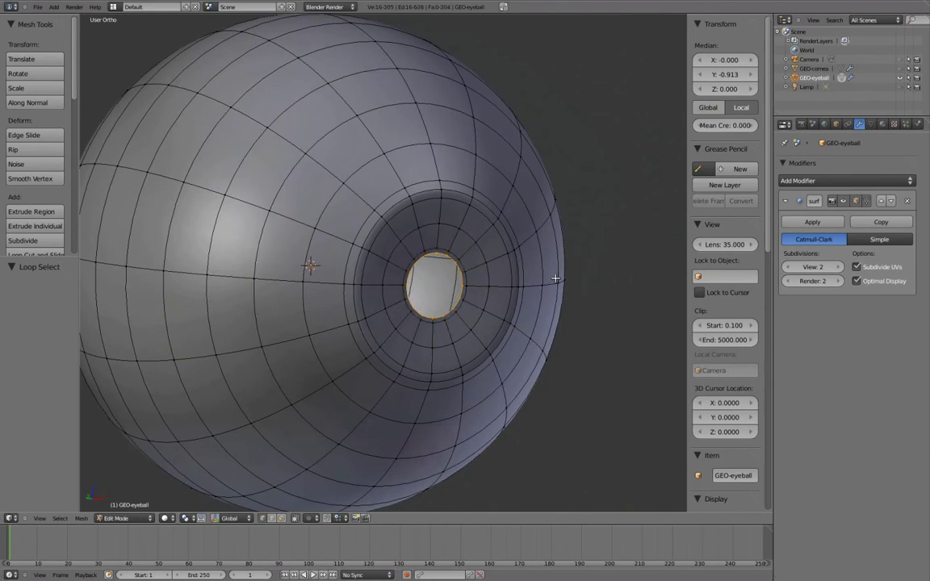
key("g")
key("y")
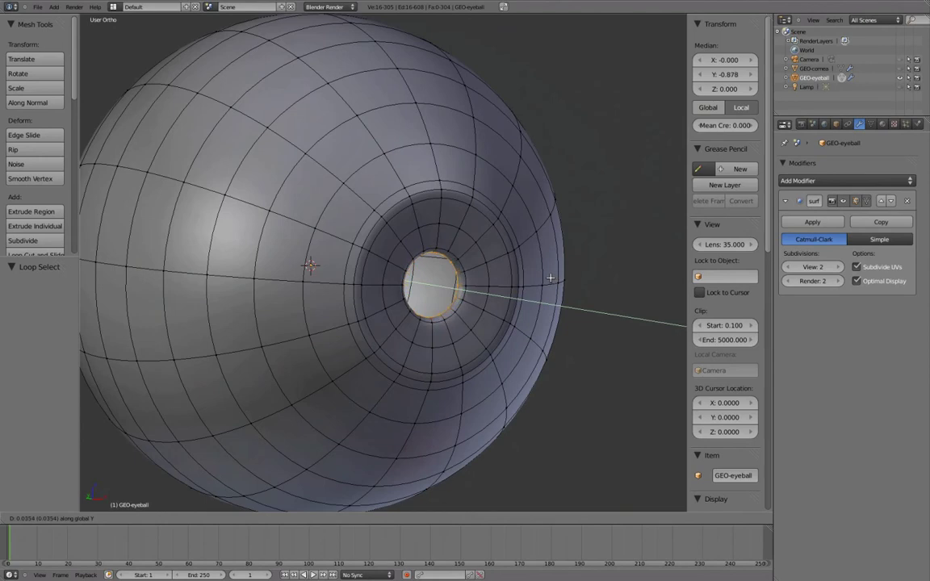
left_click(563, 281)
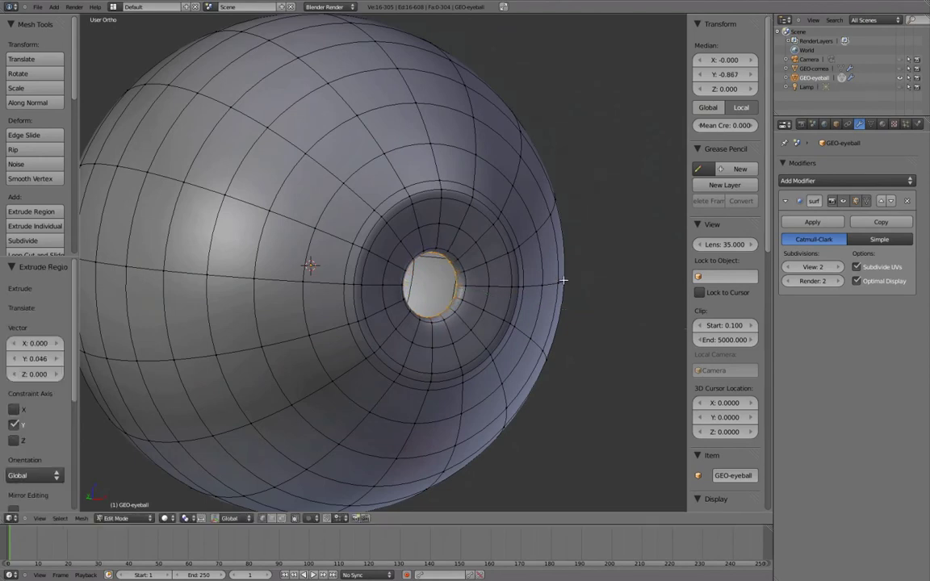
Step: Extrude the pupil loop again, about 0.141 deeper along the Y axis
key("e")
right_click(563, 280)
key("g")
key("y")
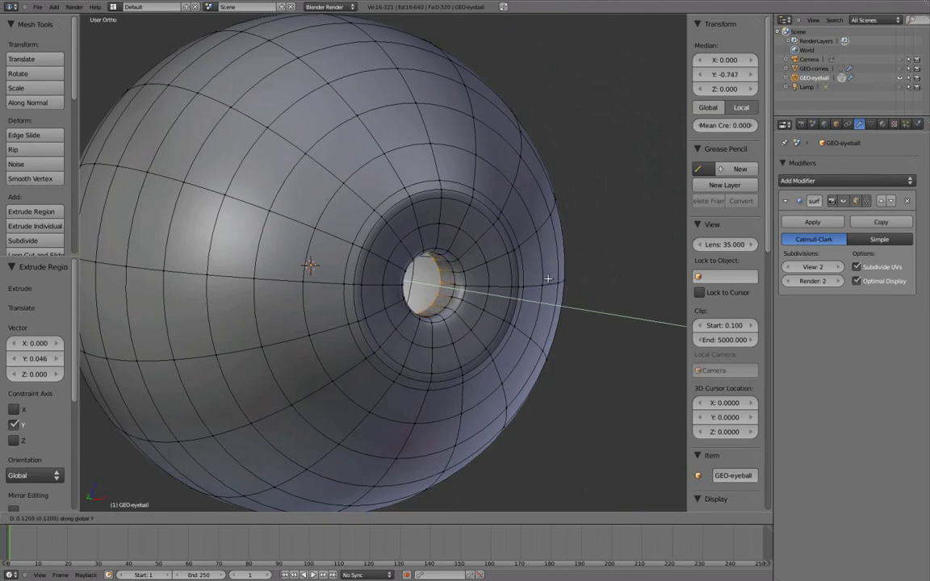
left_click(548, 279)
Step: Pull the deepest pupil loop about 0.028 back toward the front of the eye along Y
middle_click_drag(547, 279, 434, 288)
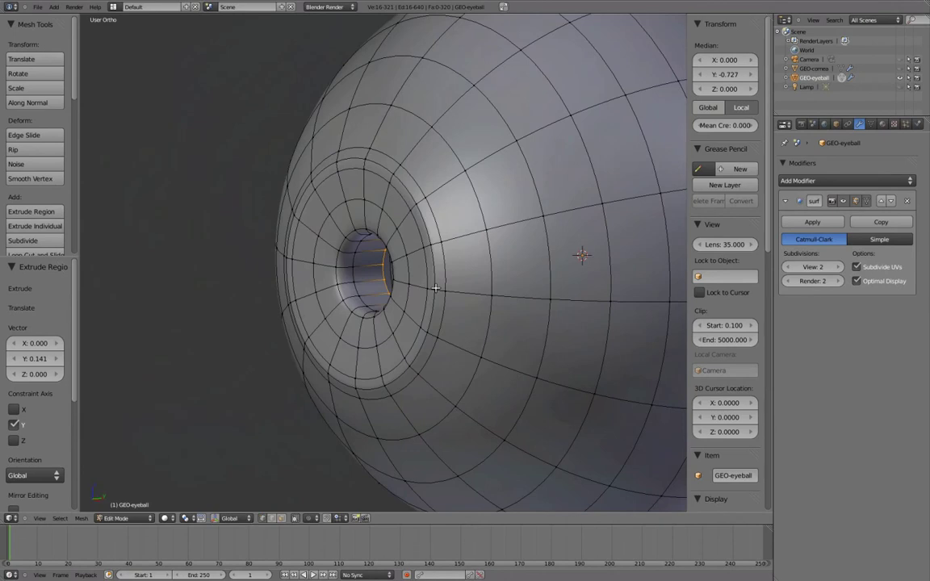
key("g")
key("y")
left_click(428, 287)
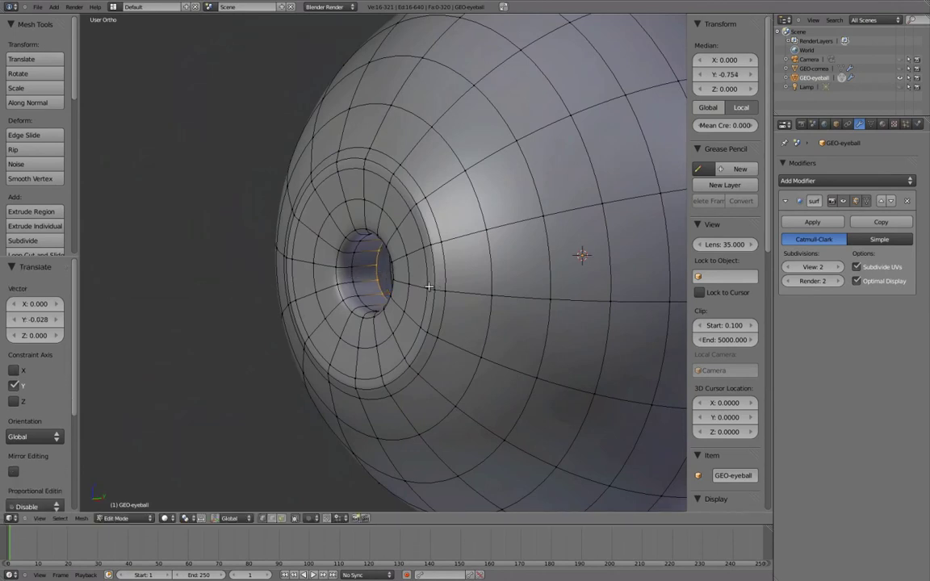
Step: In the right side wireframe view, pull the pupil loop forward about another 0.036 along Y, and check it in Object Mode with solid shading
middle_click_drag(428, 287, 529, 269)
key("KP_3")
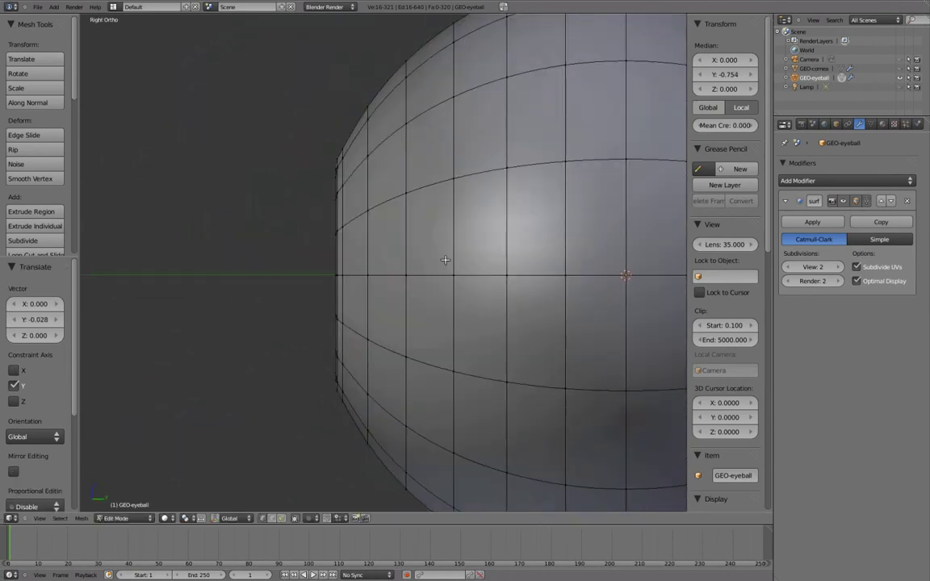
key("z")
key("g")
key("y")
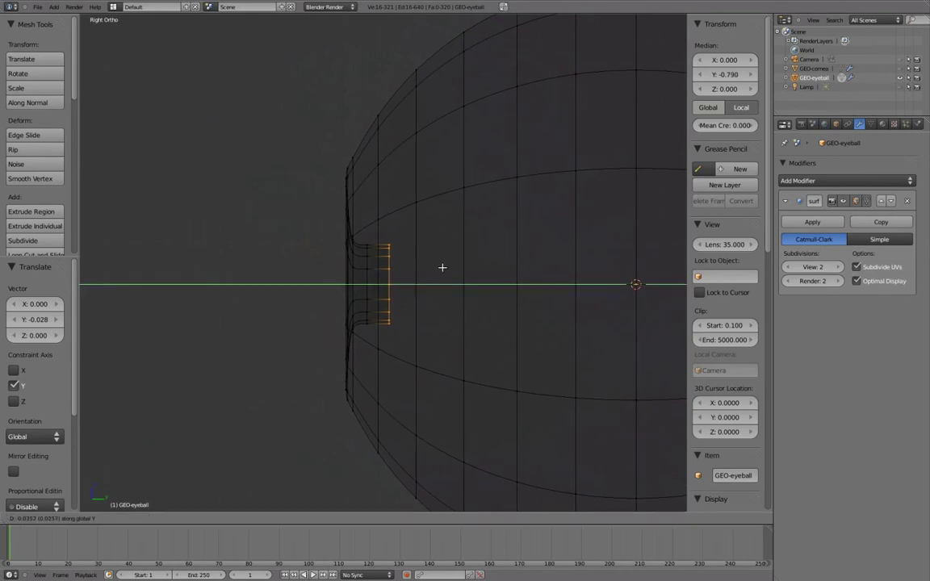
left_click(442, 268)
mouse_move(442, 267)
middle_mouse_down()
mouse_move(484, 270)
mouse_move(456, 255)
mouse_move(529, 270)
mouse_move(515, 263)
mouse_move(519, 279)
mouse_move(394, 268)
mouse_move(471, 261)
middle_mouse_up()
key("z")
scroll(519, 279, "down", 1)
key("Tab")
scroll(519, 278, "down", 2)
scroll(392, 267, "up", 3)
scroll(392, 267, "up", 2)
Step: Extrude the innermost pupil loop inward, scaled to about 0.445, and shrink the new loop by about 0.833
key("Tab")
key("e")
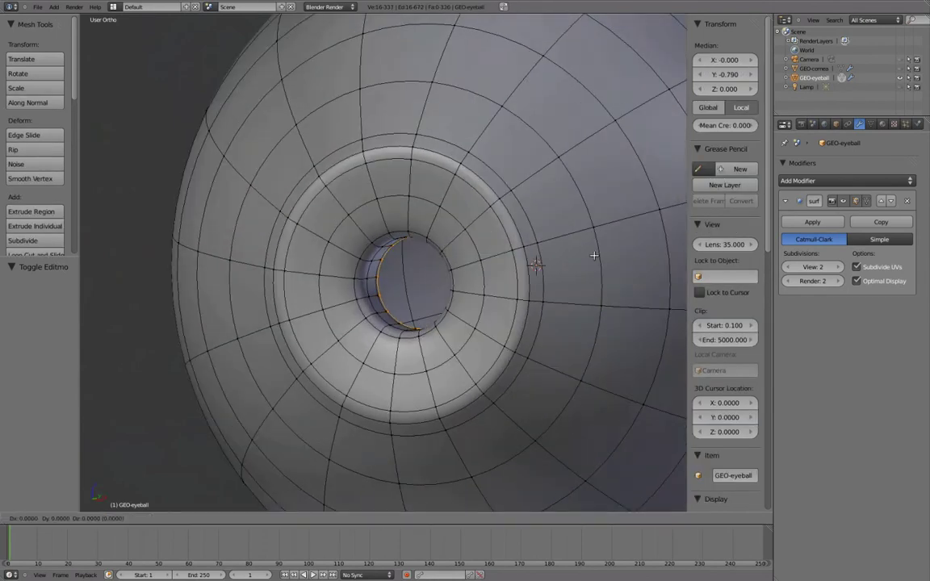
key("s")
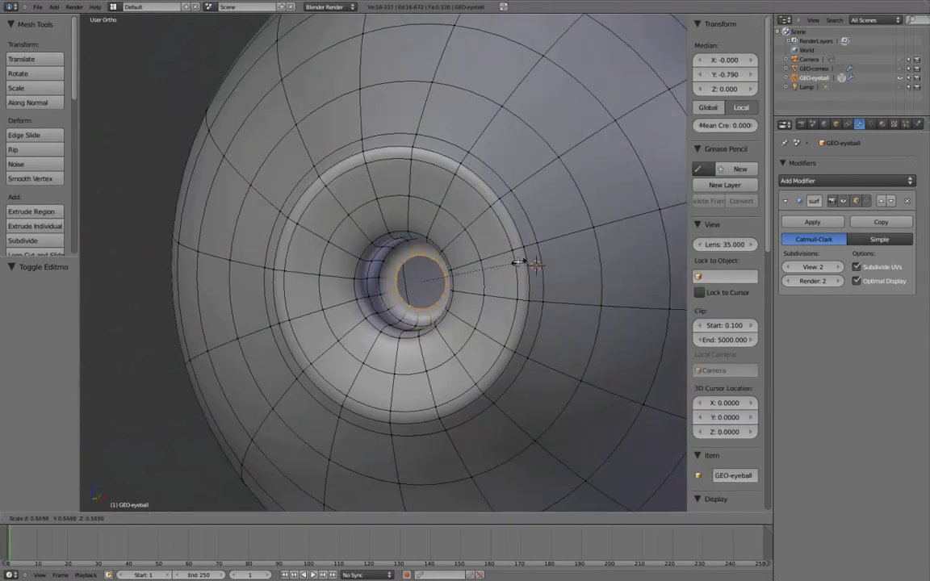
left_click(498, 261)
middle_click_drag(498, 261, 528, 270)
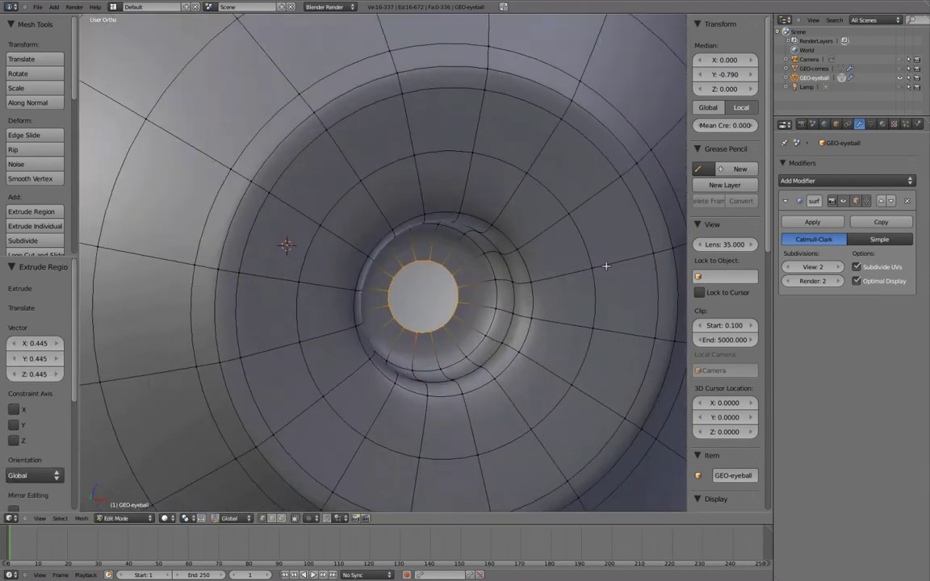
key("s")
left_click(575, 270)
mouse_move(575, 269)
middle_mouse_down("shift")
mouse_move(588, 259)
mouse_move(558, 269)
middle_mouse_up("shift")
Step: Extrude the pupil loop once more, scaled to about 0.575, and merge it with Collapse to close the hole
key("e")
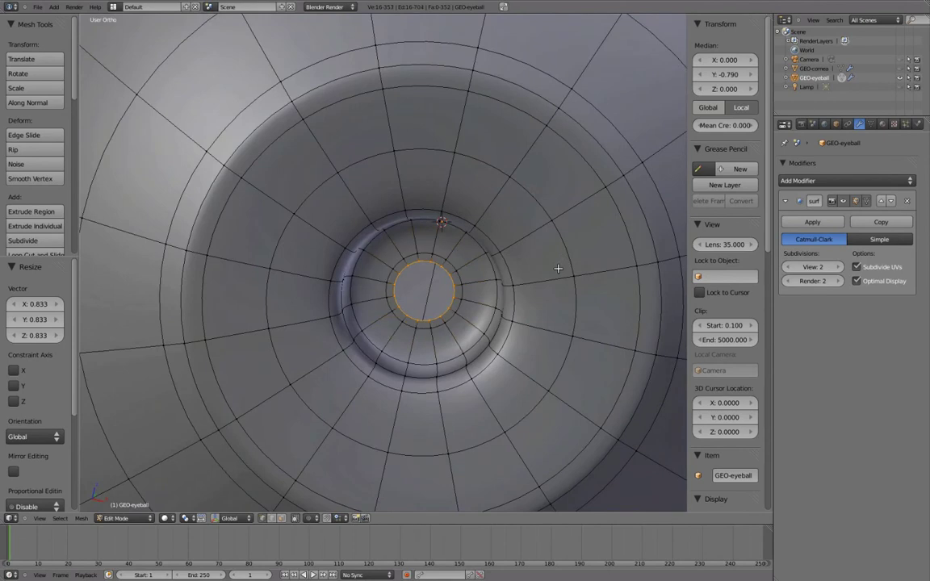
key("s")
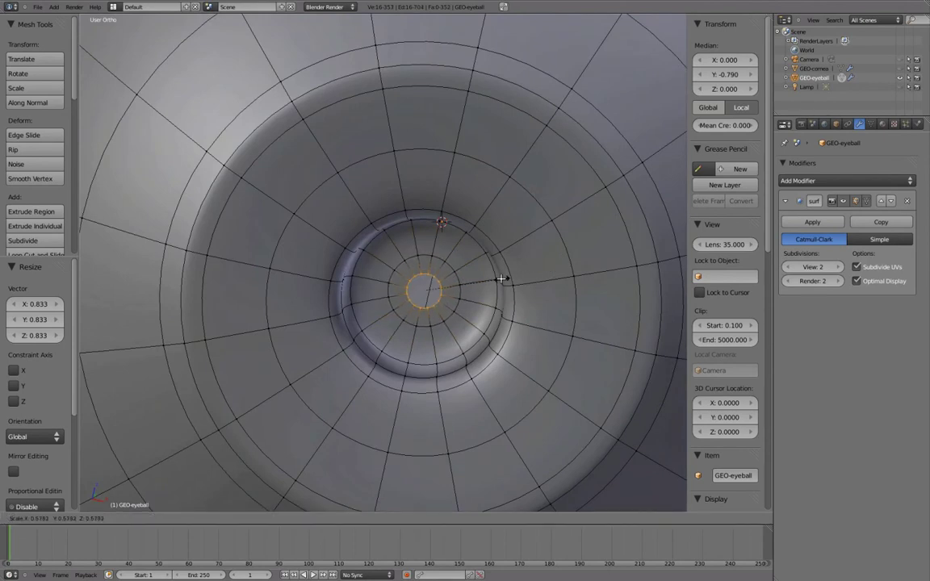
left_click(501, 278)
key("alt+m")
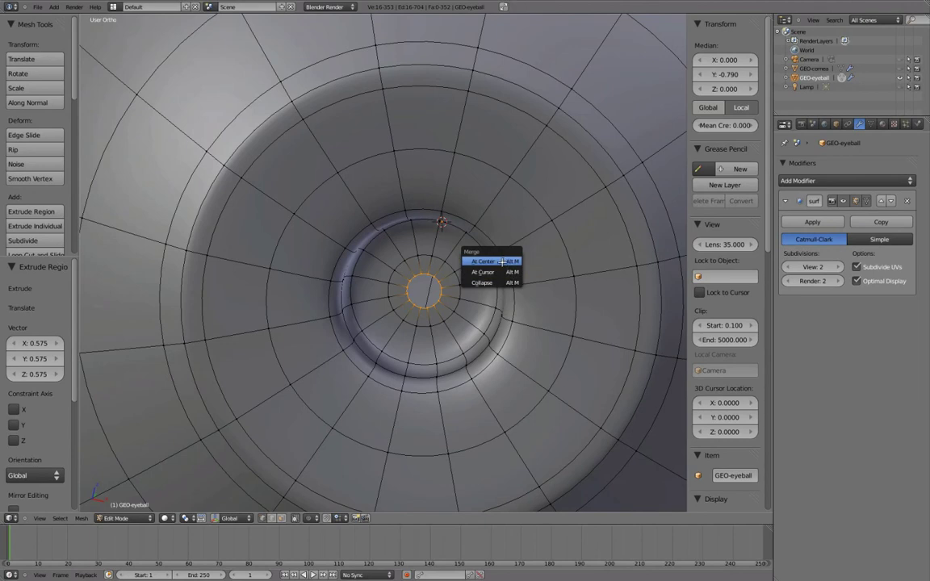
left_click(501, 281)
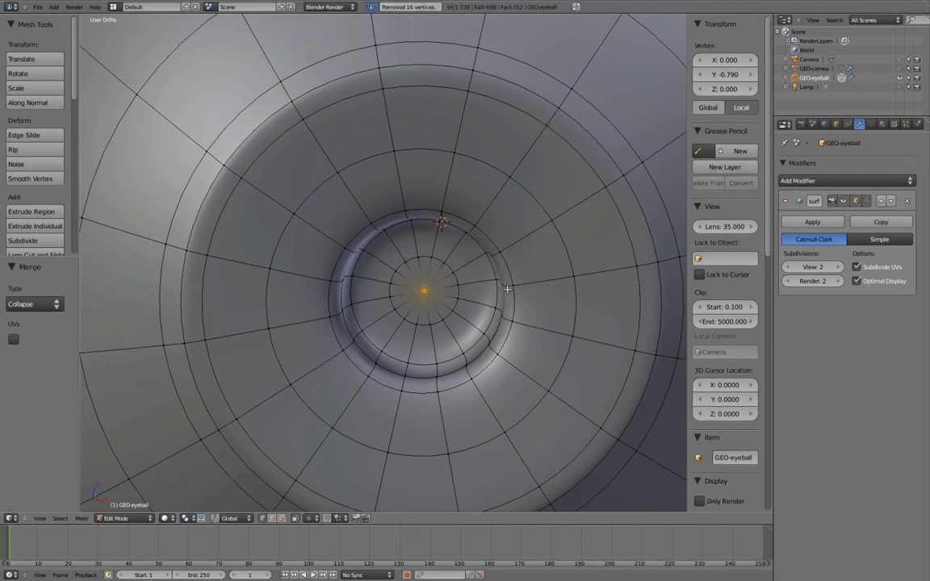
Step: Examine the closed pupil floor in wireframe and solid shading with everything deselected
middle_click_drag(504, 289, 417, 292)
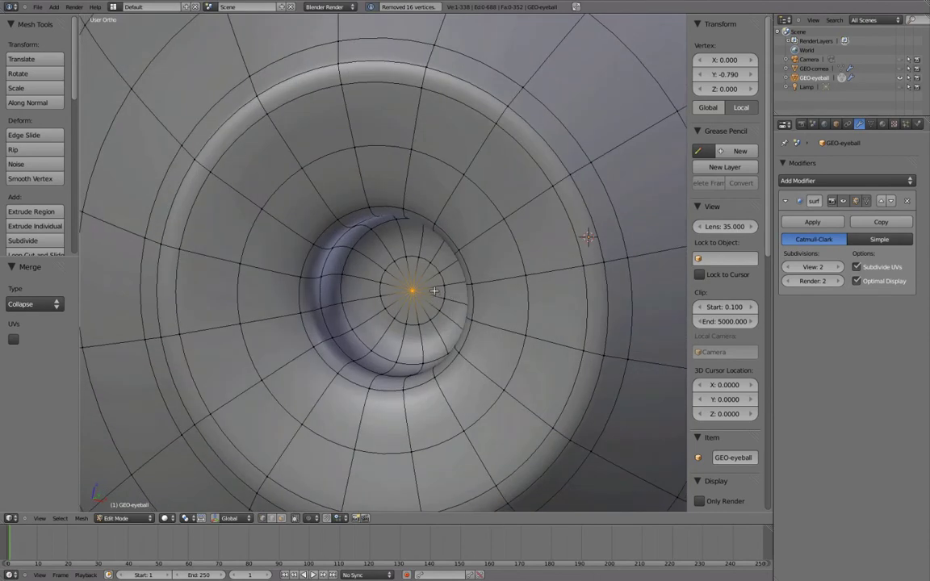
key("z")
key("g")
left_click(420, 294)
key("a")
mouse_move(433, 297)
middle_mouse_down()
mouse_move(477, 276)
mouse_move(452, 265)
mouse_move(482, 287)
mouse_move(421, 297)
mouse_move(415, 276)
mouse_move(437, 279)
middle_mouse_up()
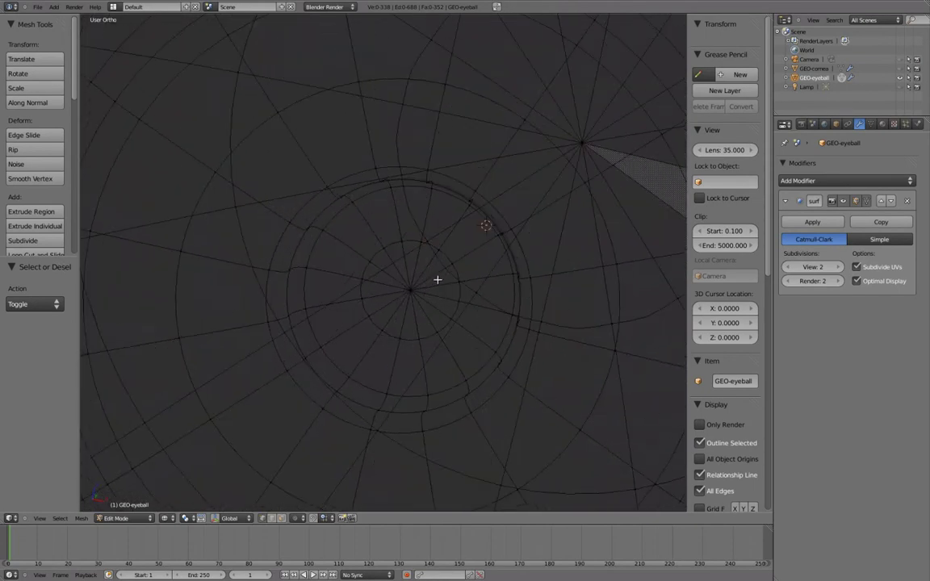
key("z")
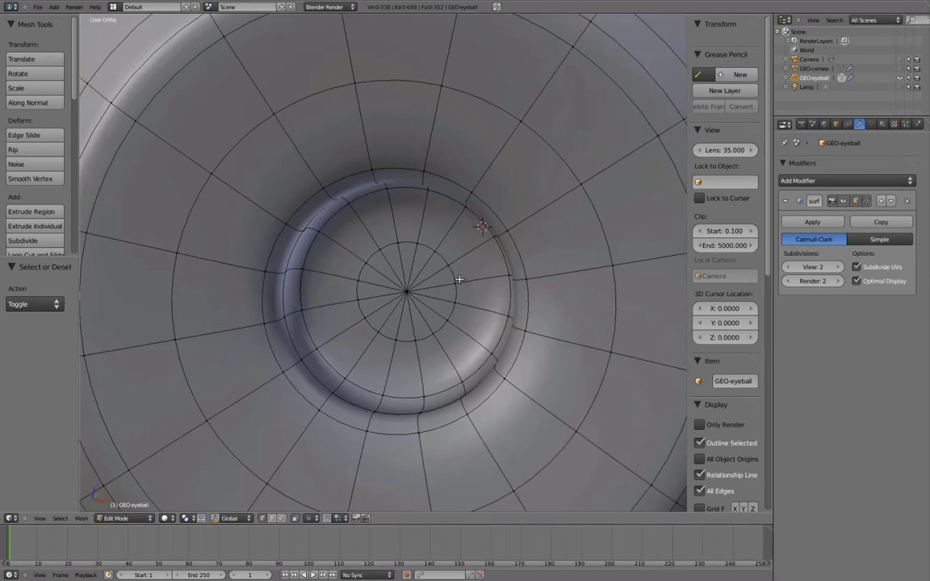
scroll(458, 279, "down", 2)
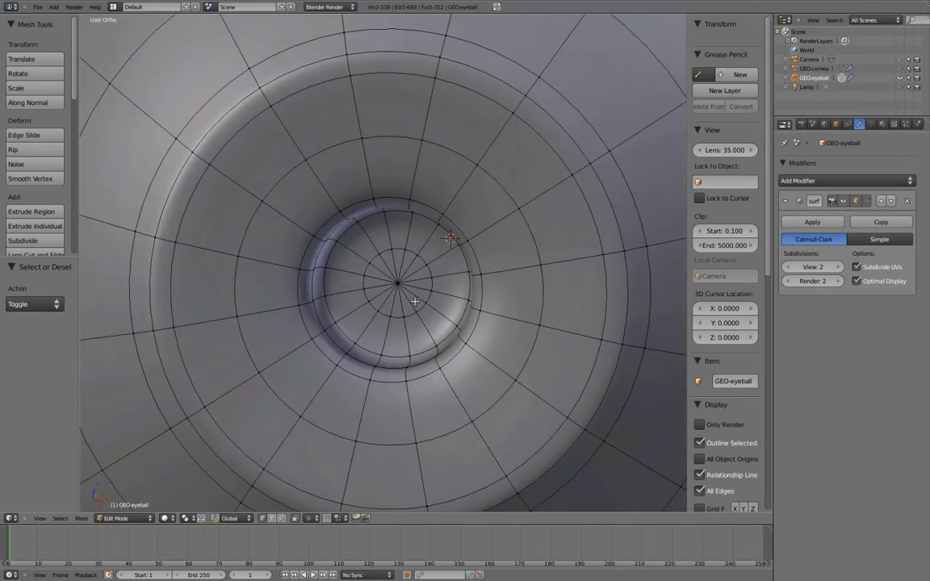
middle_click_drag(417, 300, 458, 276)
Step: In front view with face selection, join neighbouring triangle pairs into quads across the left half of the pupil floor
key("KP_1")
key("ctrl+Tab")
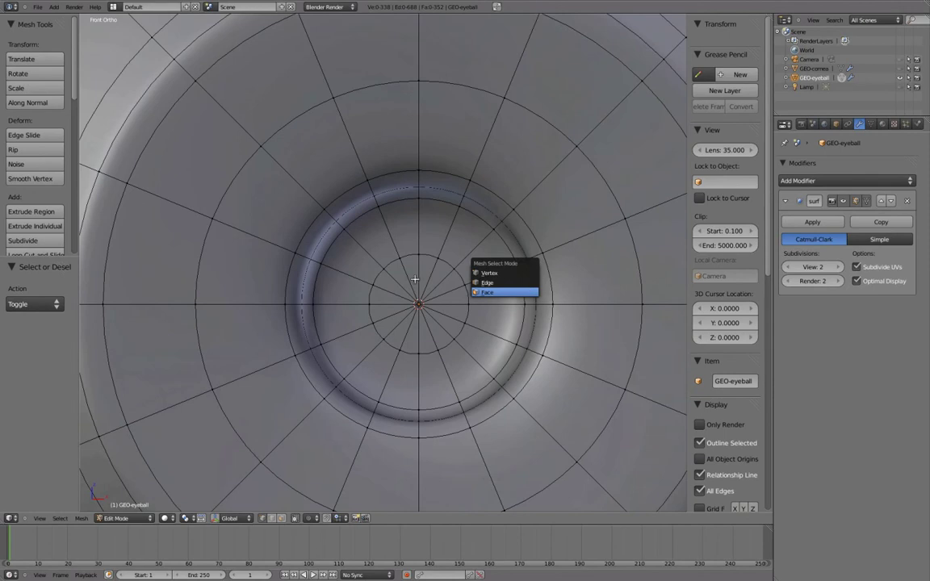
key("Return")
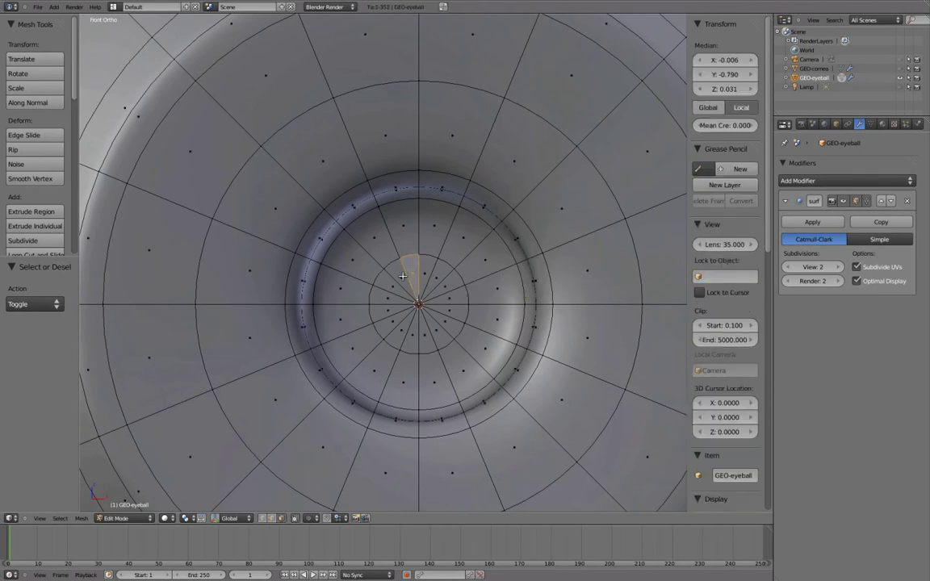
key("alt+j")
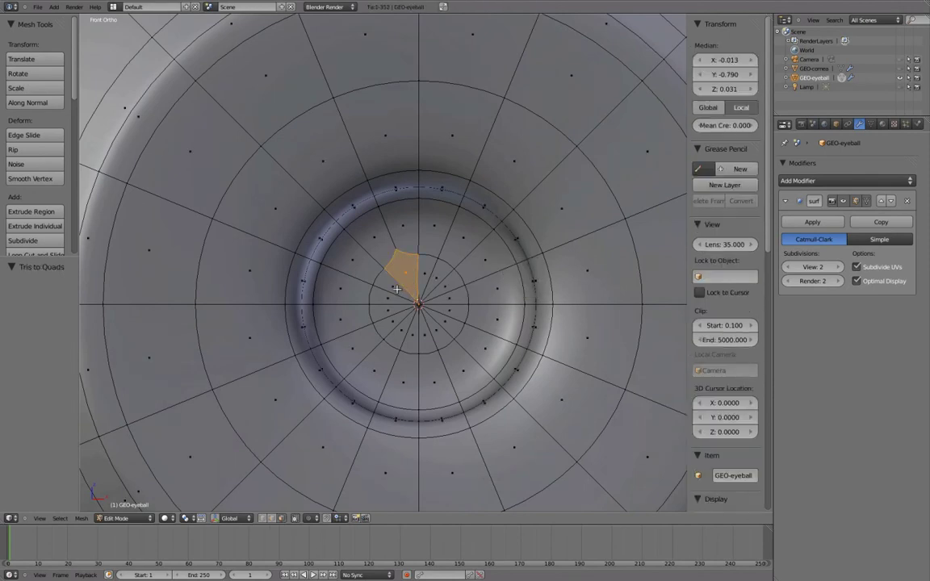
right_click(388, 297)
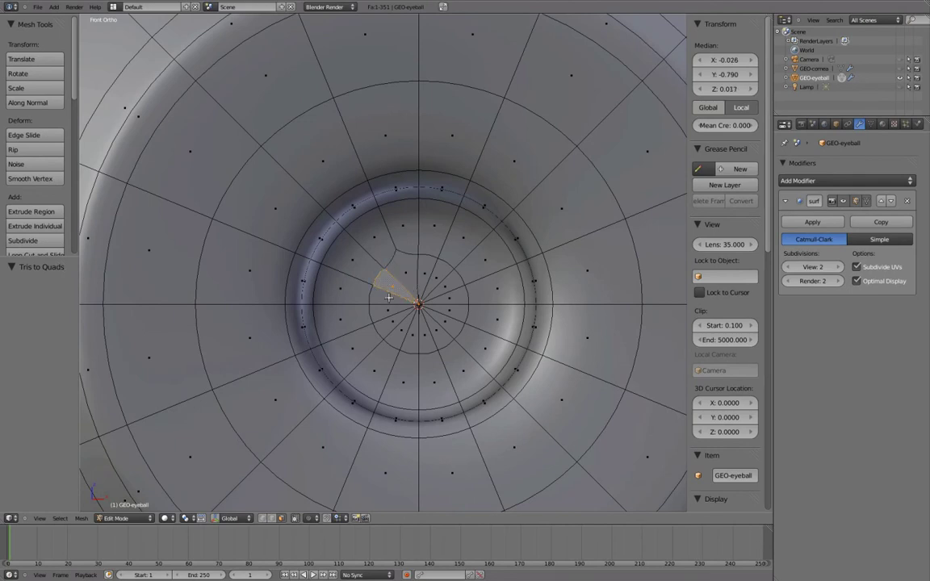
right_click(395, 322)
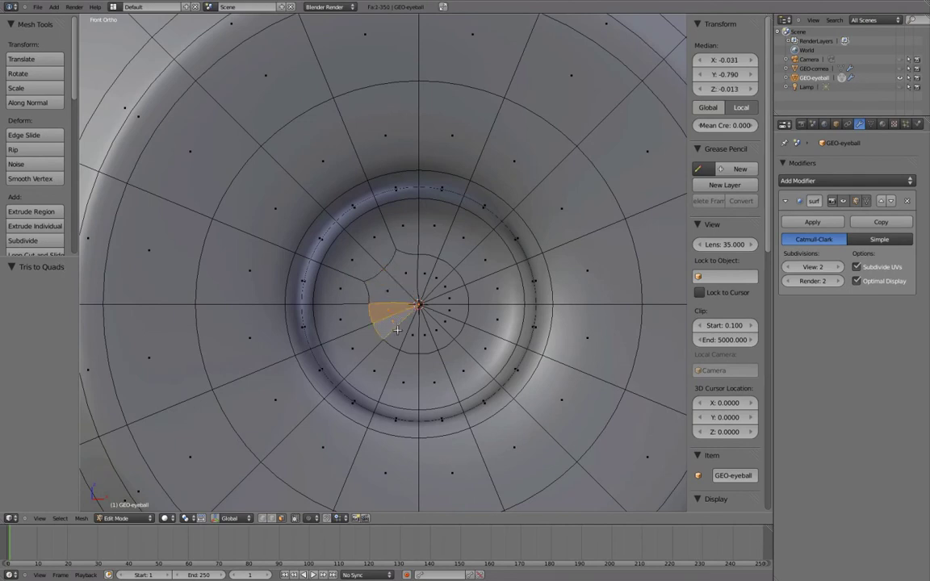
right_click(409, 336)
right_click(412, 338, "shift")
key("alt+j")
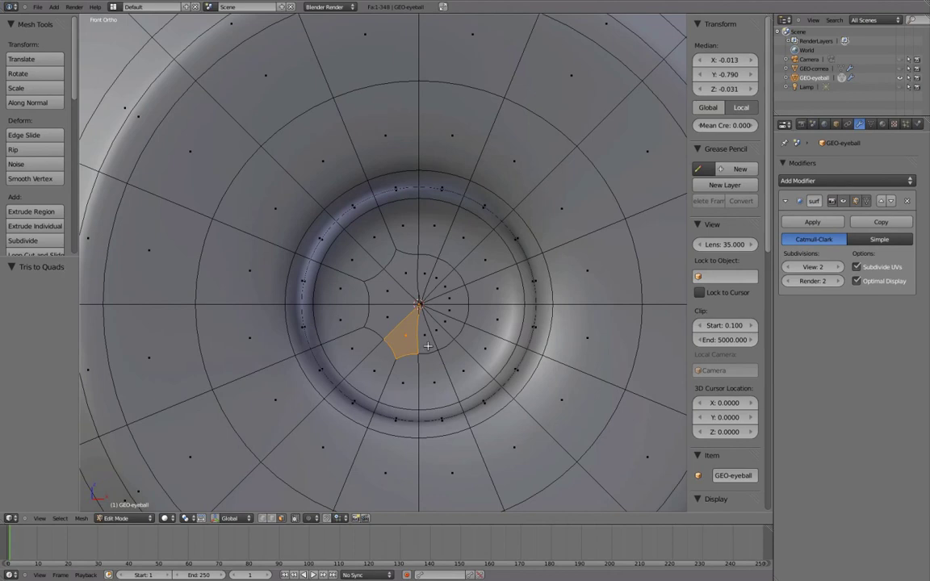
Step: Join the remaining neighbouring triangle pairs into quads across the right half of the pupil floor
right_click(441, 335)
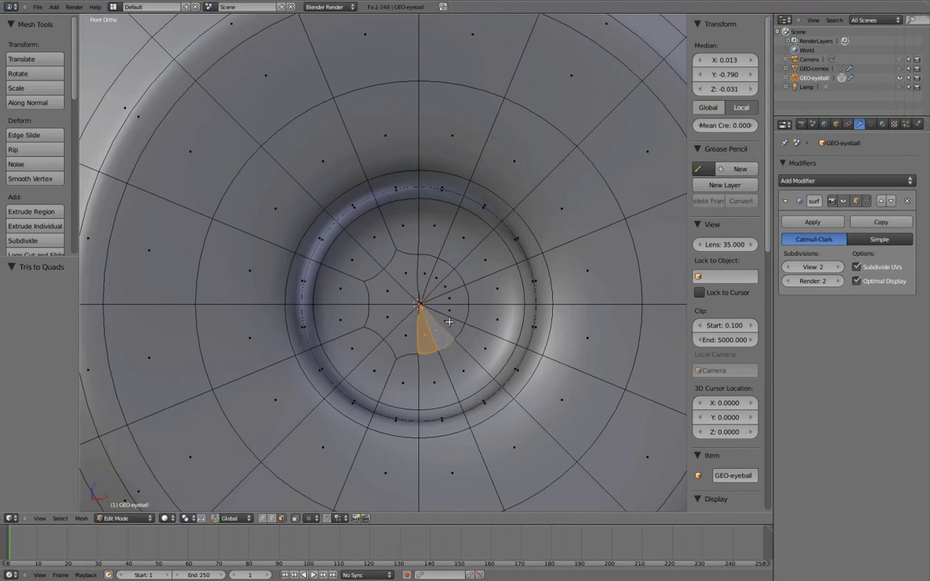
right_click(449, 312)
right_click(455, 309)
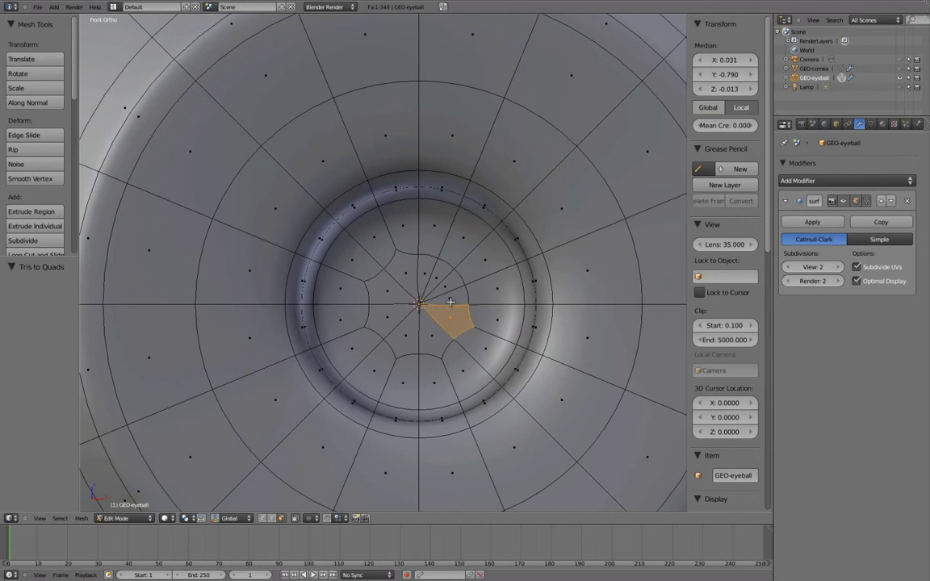
right_click(448, 288)
right_click(428, 271)
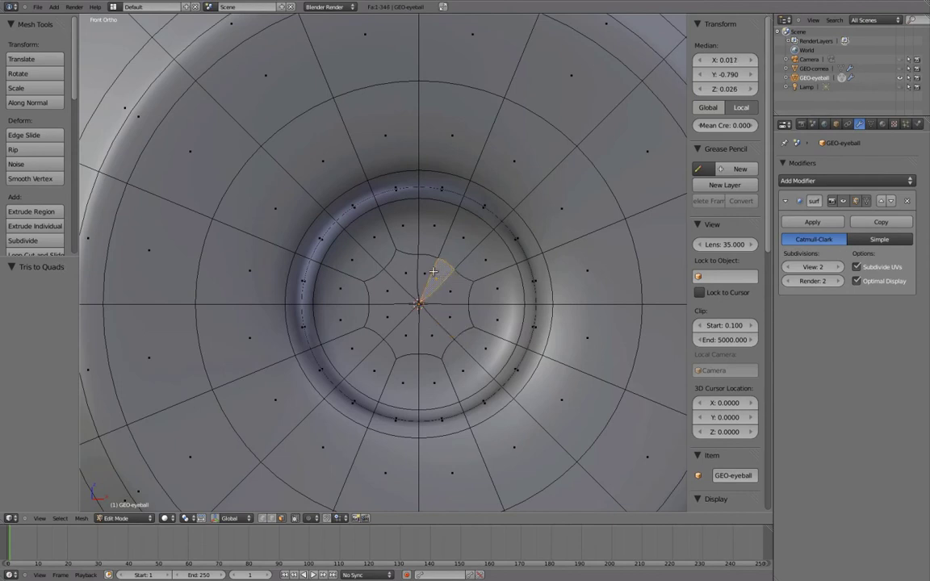
right_click(433, 274)
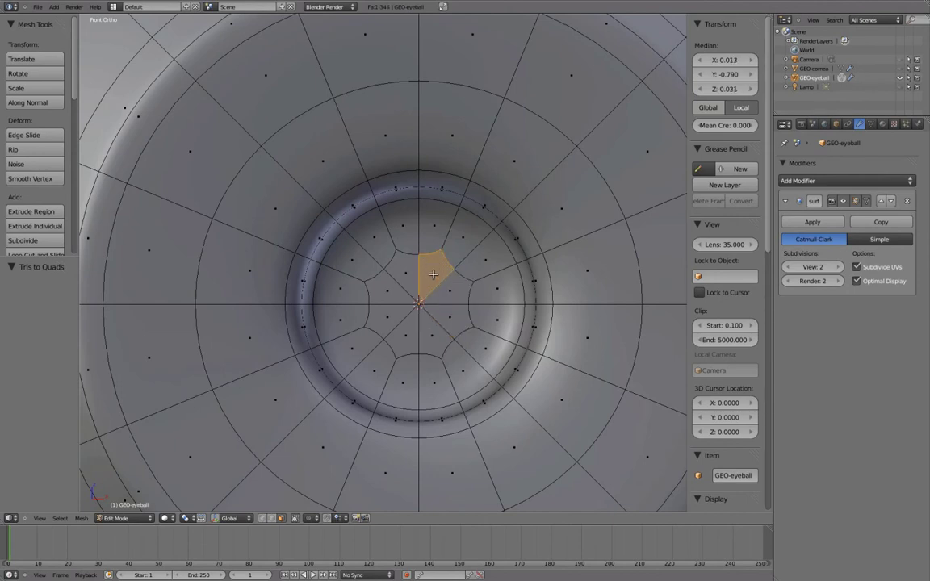
Step: Deselect everything, review the eyeball in Object Mode, and return to Edit Mode with vertex selection
key("a")
key("Tab")
scroll(450, 288, "down", 6)
middle_click_drag(506, 266, 455, 291)
key("Tab")
key("ctrl+Tab")
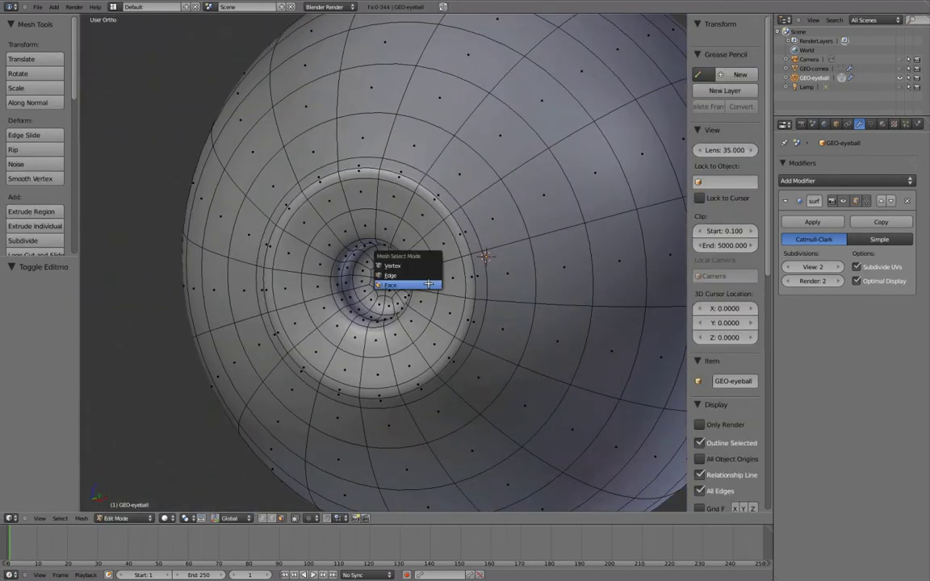
left_click(436, 266)
scroll(440, 265, "down", 1)
middle_click_drag(445, 266, 413, 273)
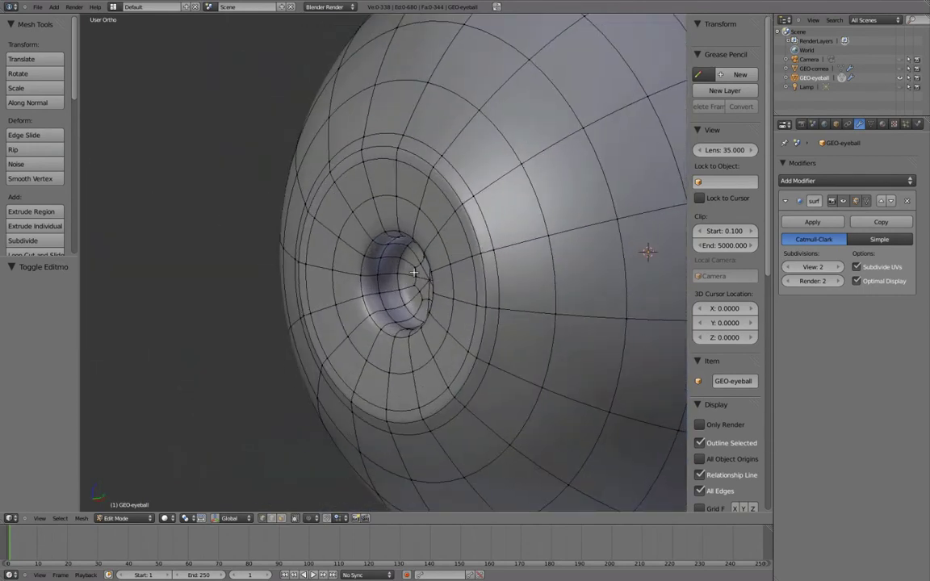
middle_click_drag(331, 246, 346, 259)
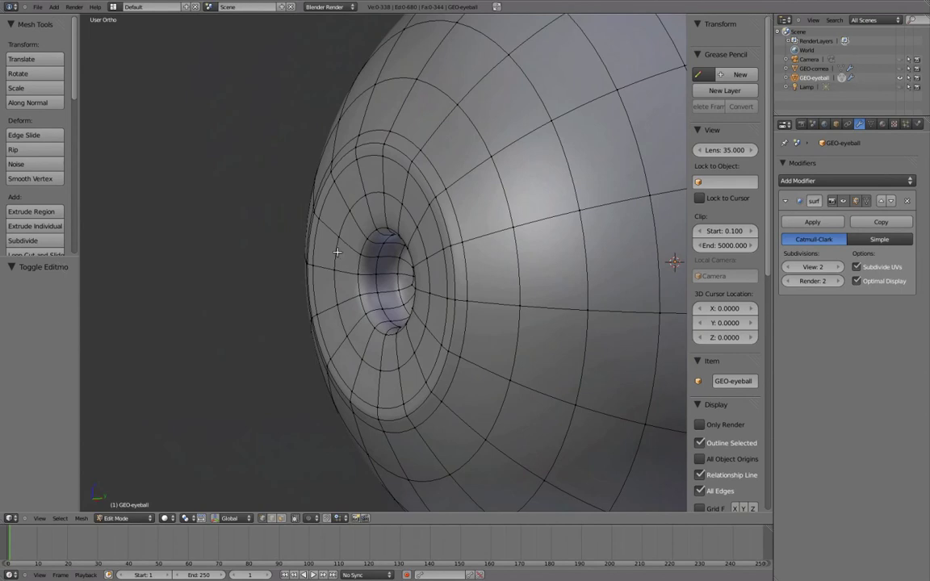
Step: Try pushing the middle iris edge loop about 0.012 inward along Y, review it in Object Mode, and undo
right_click(434, 261, "alt")
key("g")
key("y")
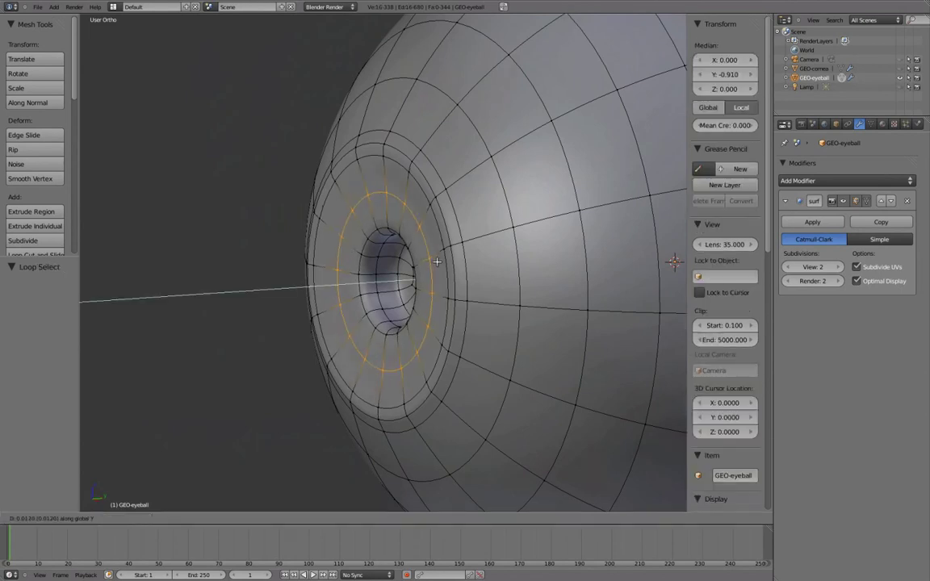
left_click(436, 261)
key("Tab")
middle_click_drag(436, 261, 498, 265)
scroll(496, 269, "down", 2)
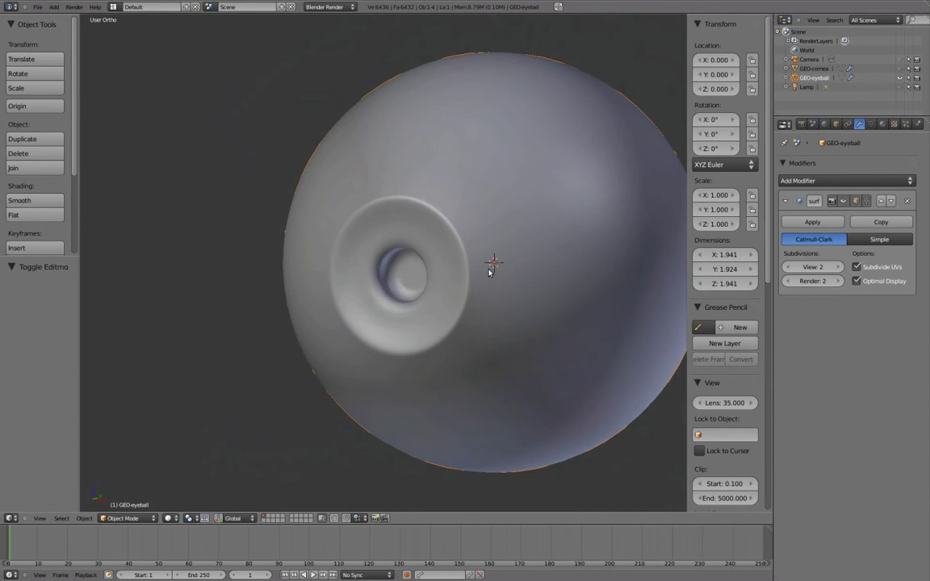
key("ctrl+z")
Step: In back view with face selection, join neighbouring triangle pairs into quads across the left half of the eyeball's back pole
middle_click_drag(487, 270, 443, 258)
key("Tab")
scroll(500, 226, "down", 4)
middle_click_drag(593, 280, 496, 293)
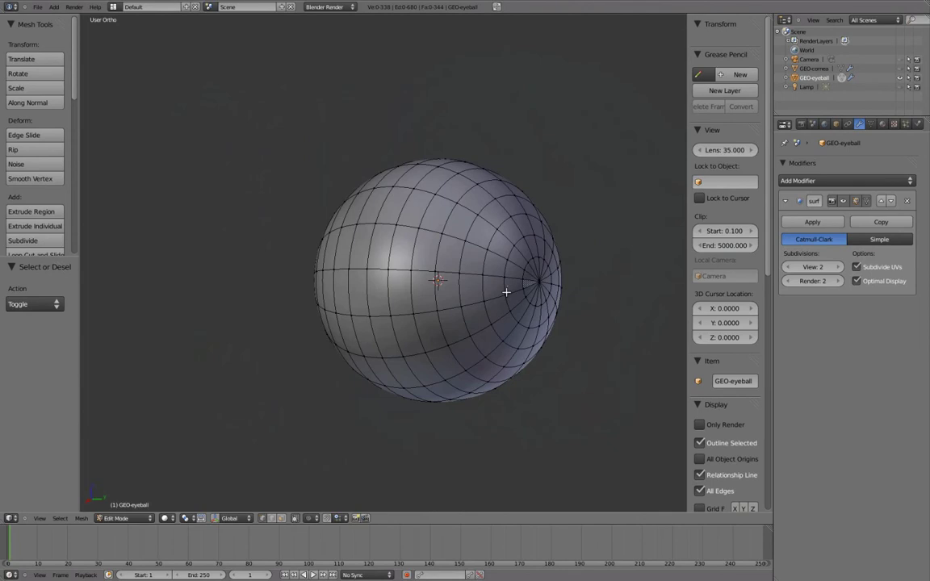
key("ctrl+KP_1")
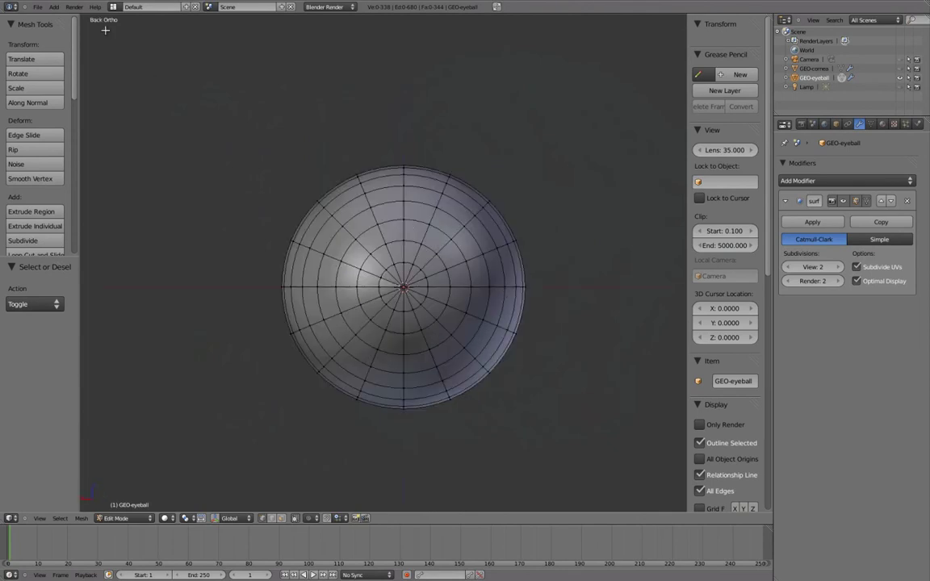
scroll(323, 141, "up", 5)
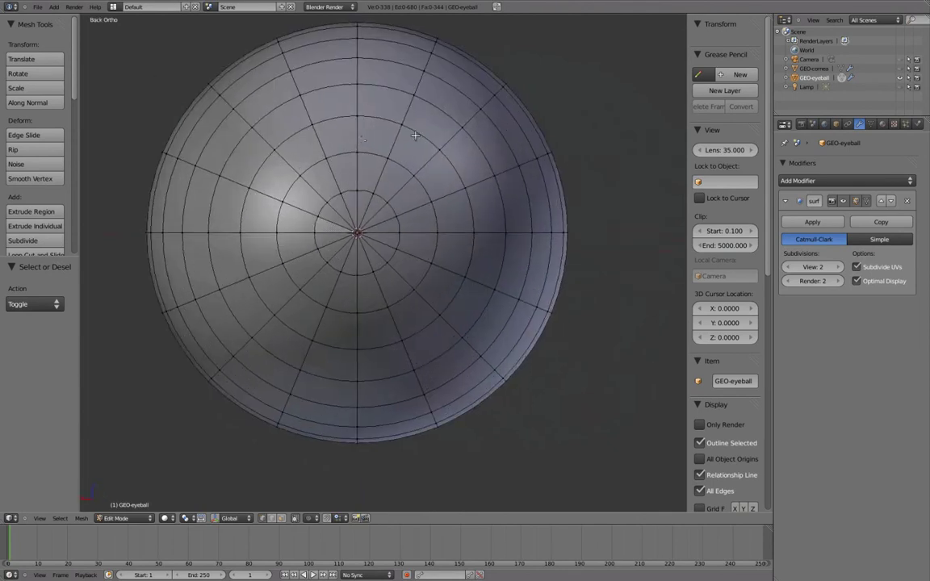
scroll(449, 182, "up", 1)
key("ctrl+Tab")
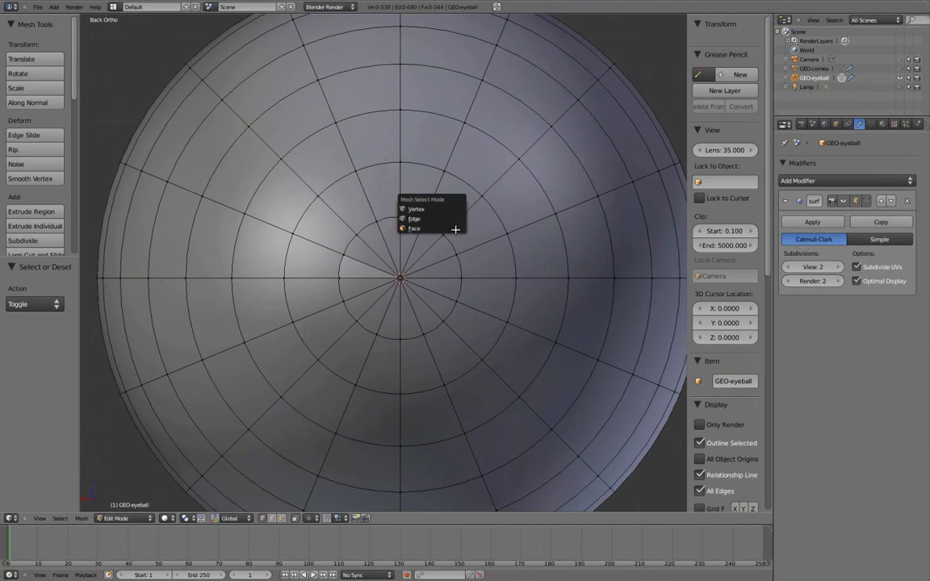
left_click(404, 230)
right_click(392, 235)
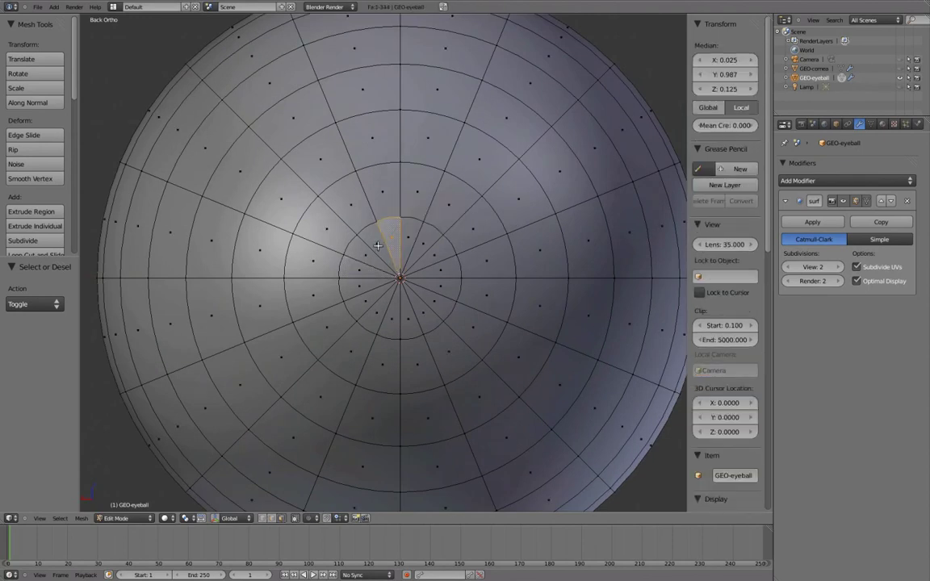
right_click(368, 265, "shift")
key("alt+j")
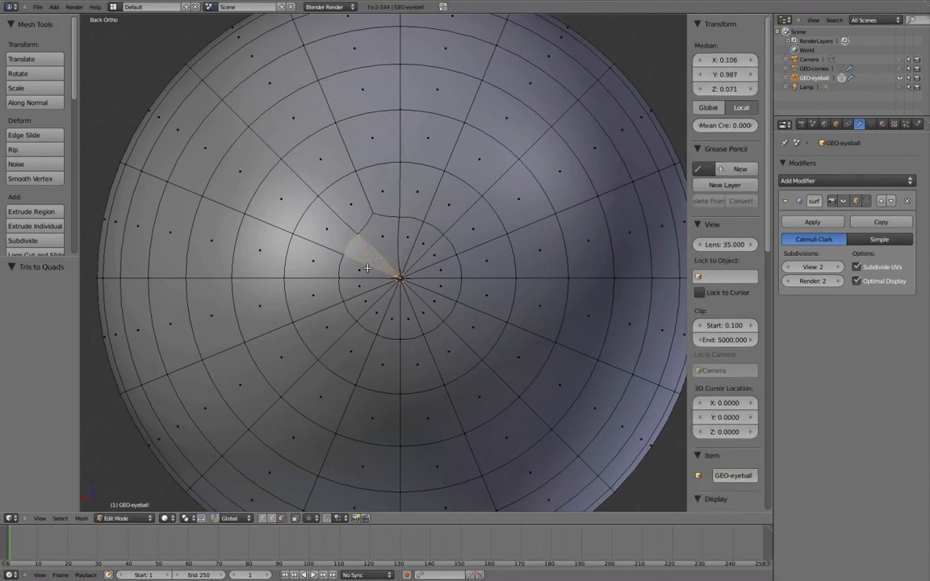
right_click(367, 274)
right_click(368, 302)
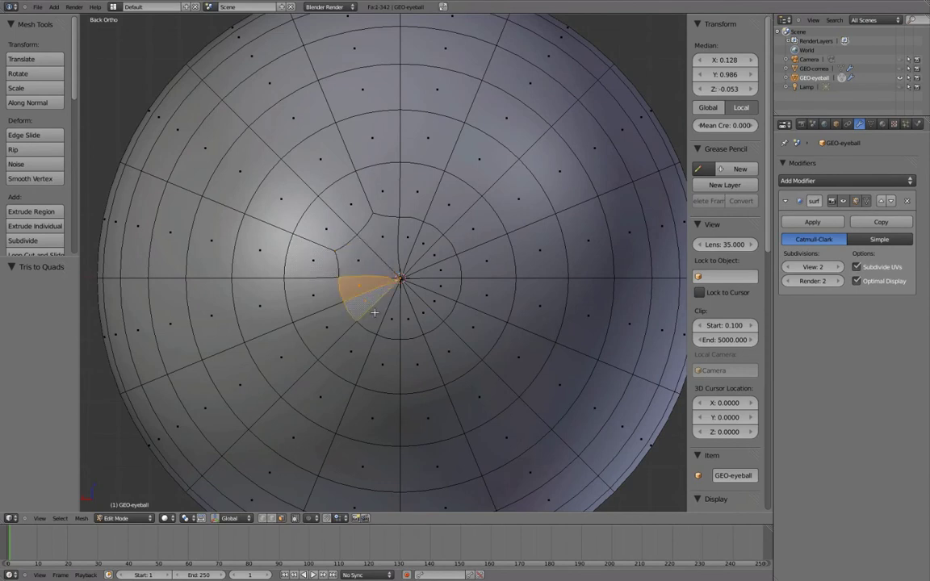
right_click(386, 318)
right_click(390, 319, "shift")
key("alt+j")
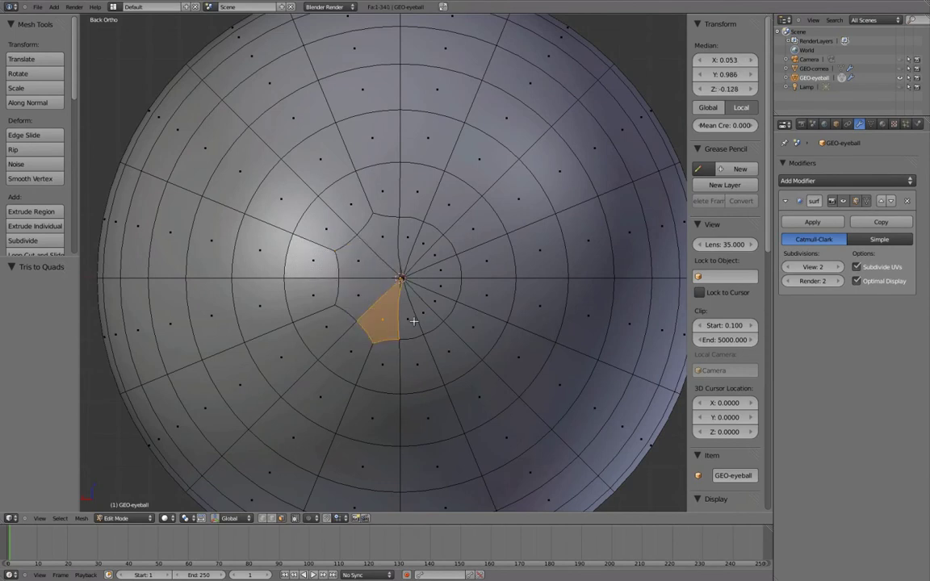
Step: Join the remaining triangle pairs into quads across the right half of the back pole, then return to vertex selection with everything deselected
right_click(412, 321)
right_click(420, 317, "shift")
key("alt+j")
right_click(437, 305)
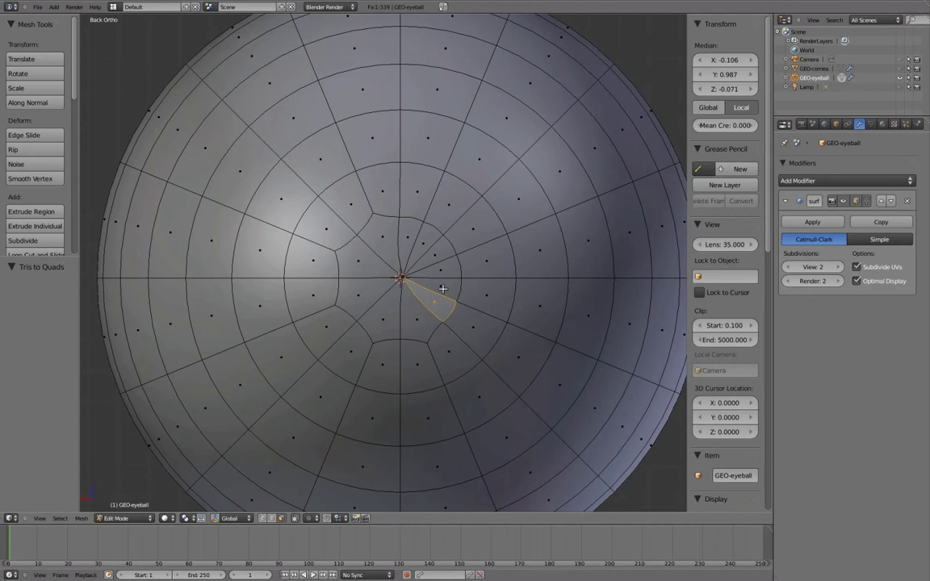
key("ctrl+z")
key("ctrl+z")
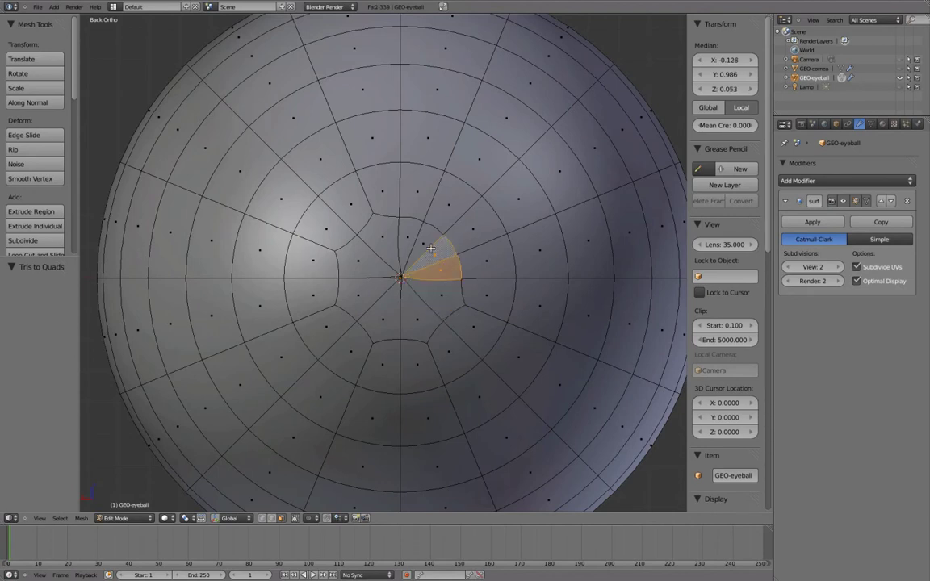
key("alt+j")
right_click(425, 245)
key("ctrl+z")
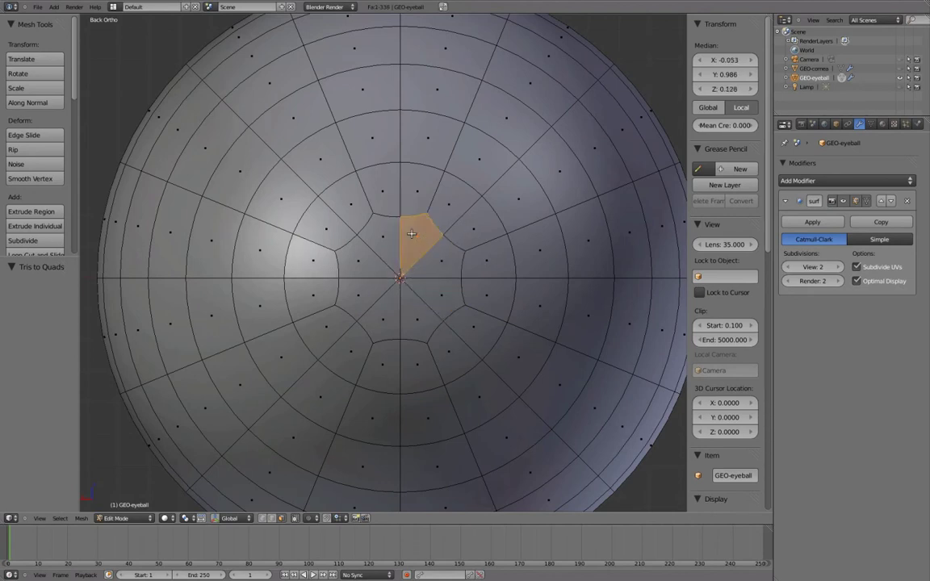
key("ctrl+Tab")
left_click(403, 213)
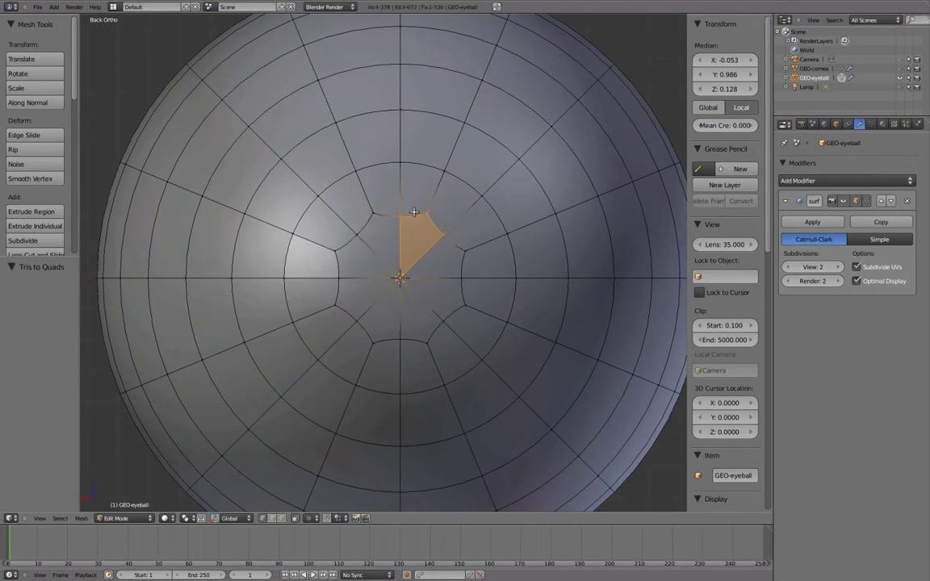
key("a")
Step: Review the eyeball's topology and smoothed surface in Edit Mode and Object Mode, from the back pole round to the pupil
scroll(478, 276, "down", 4)
scroll(468, 262, "down", 2)
key("Tab")
key("Tab")
middle_click_drag(428, 251, 498, 266)
scroll(498, 267, "up", 2)
scroll(498, 266, "up", 1)
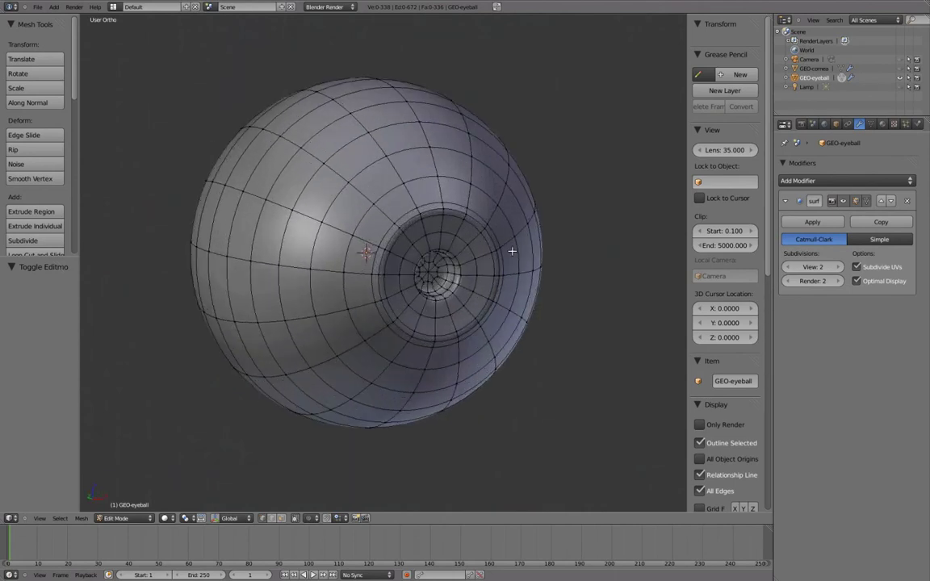
key("Tab")
middle_click_drag(548, 336, 442, 334)
scroll(401, 322, "down", 2)
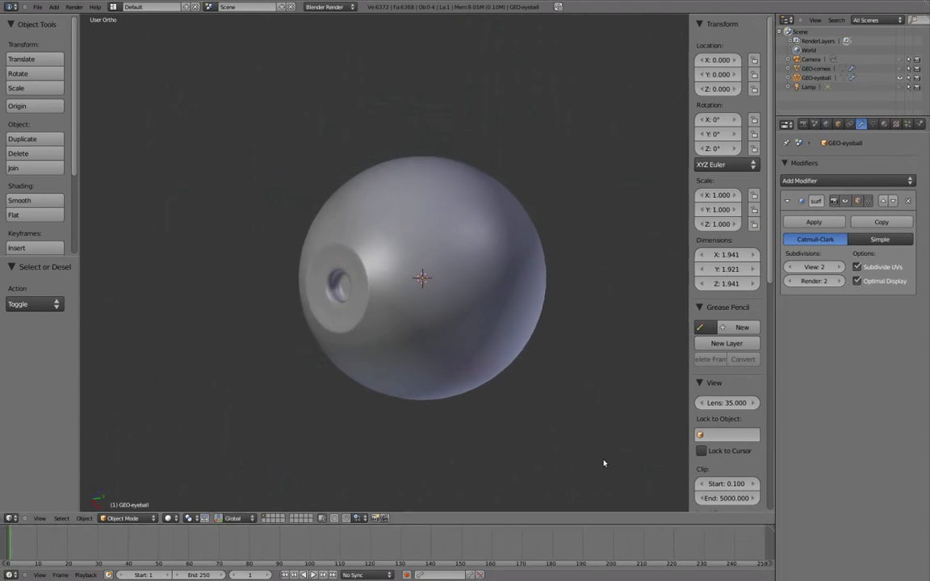
middle_click_drag(466, 371, 461, 306)
Step: In Edit Mode, move the middle iris edge loop 0.01 inward along global Y to make the iris concave
key("Tab")
scroll(387, 266, "up", 6)
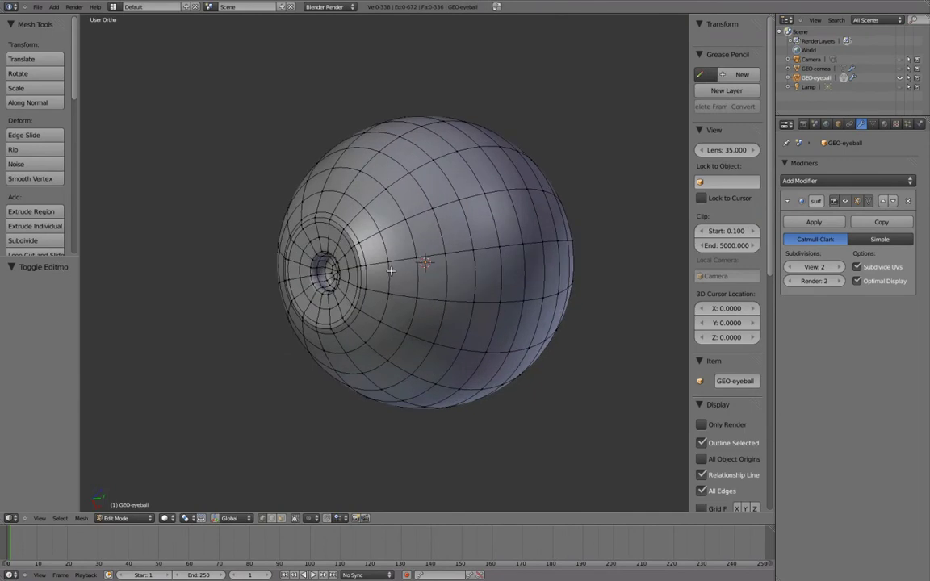
middle_click_drag(387, 258, 534, 230)
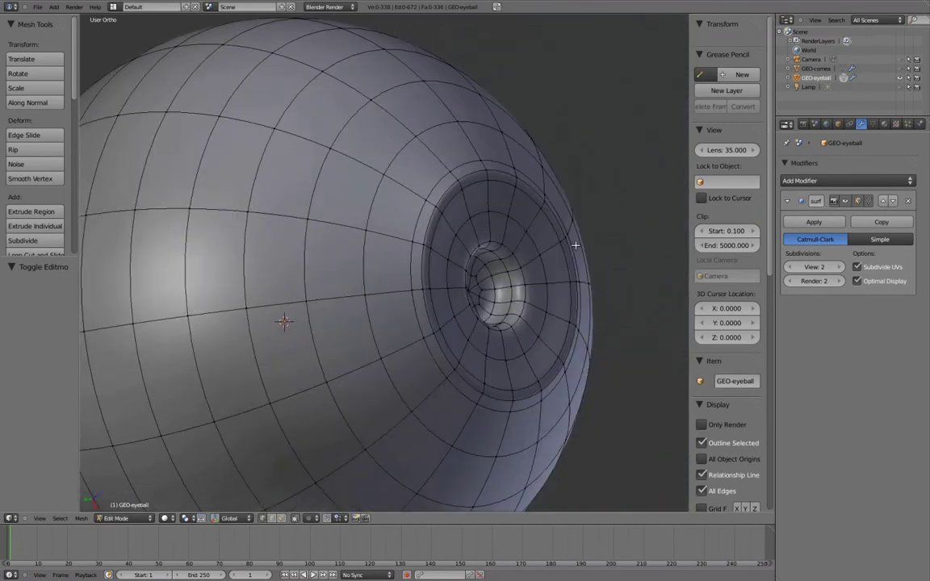
right_click(574, 245, "alt")
key("g")
key("y")
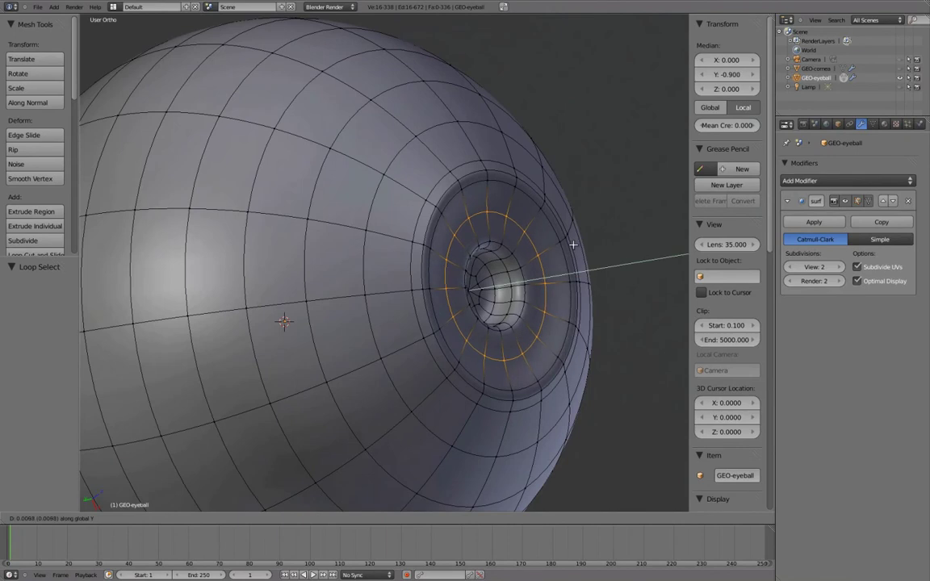
left_click(553, 231)
Step: Slightly rescale the outermost edge loop of the iris rim and check the smoothed shape in Object Mode
middle_click_drag(547, 194, 531, 199)
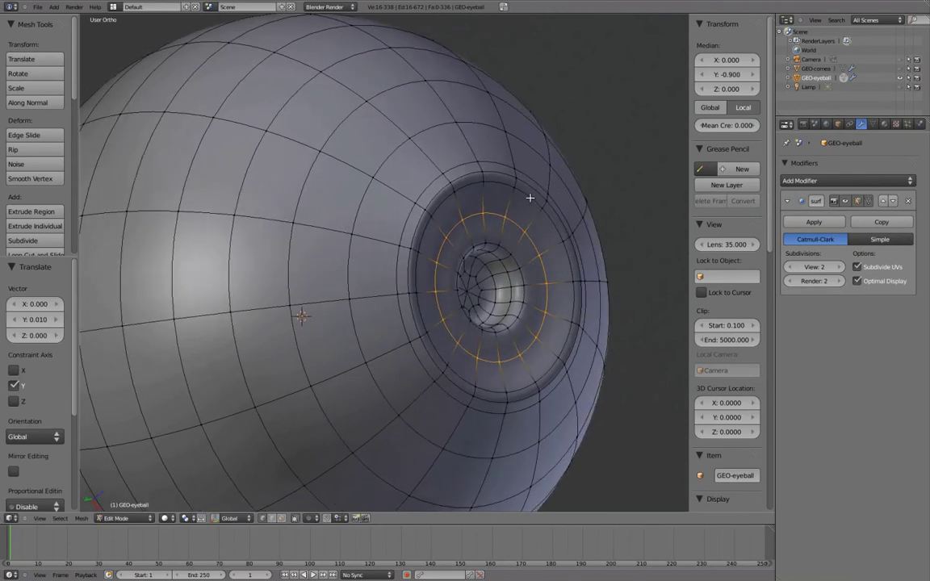
right_click(530, 182, "alt+shift")
key("a")
right_click(553, 182, "alt")
key("s")
left_click(559, 179)
key("Tab")
scroll(542, 206, "down", 2)
middle_click_drag(541, 206, 439, 234)
scroll(417, 241, "up", 2)
key("Tab")
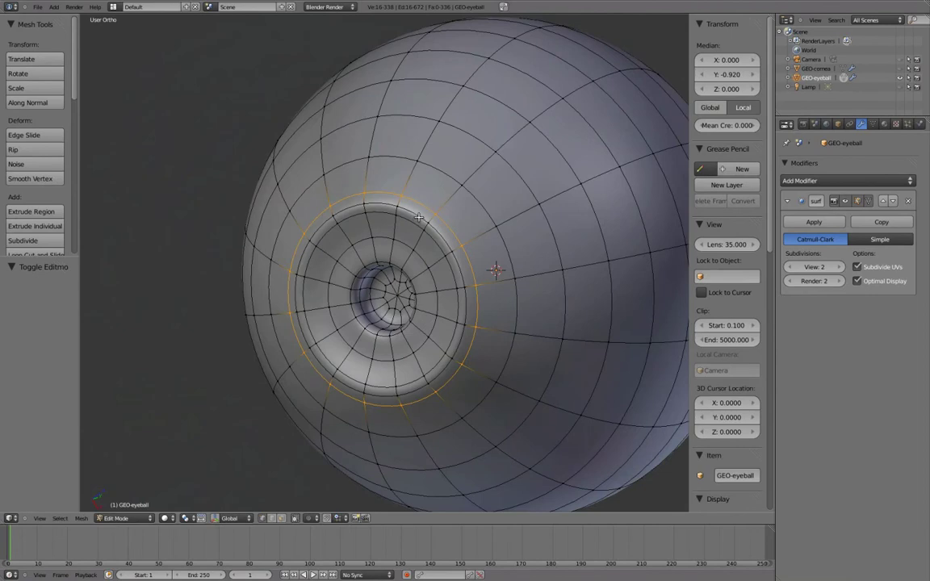
Step: Slightly rescale the middle edge loop of the iris rim, and scale the innermost rim loop to about 0.99
right_click(416, 217, "alt")
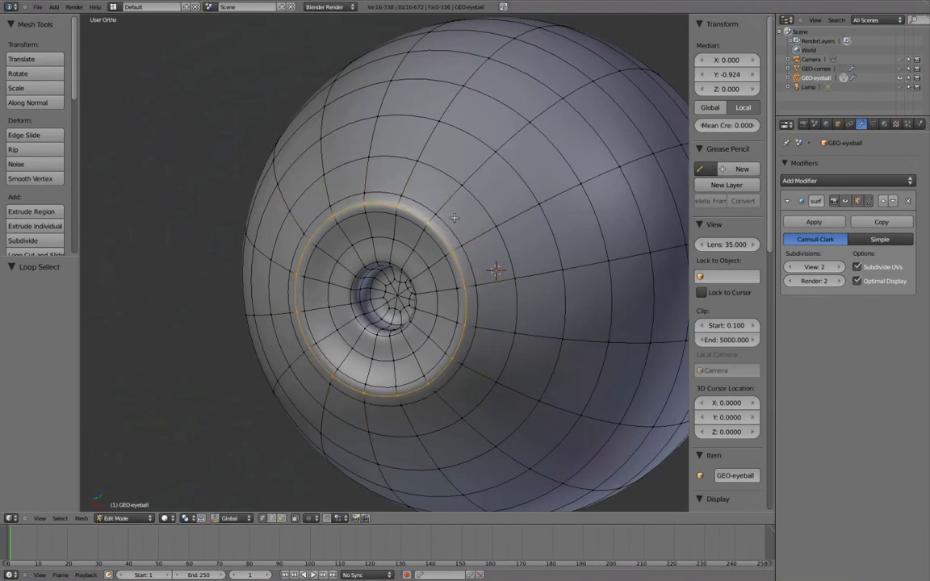
key("s")
left_click(454, 217)
key("a")
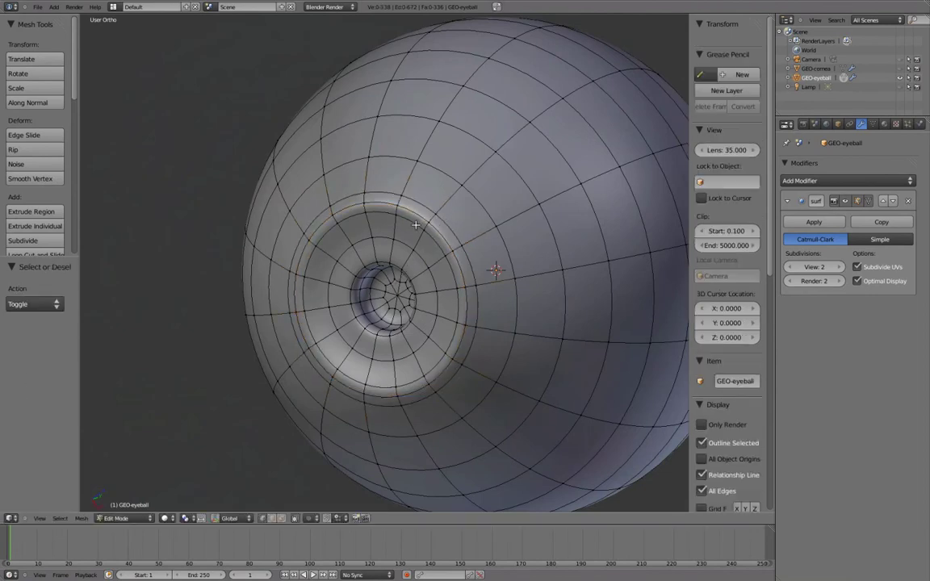
right_click(413, 224, "alt")
key("s")
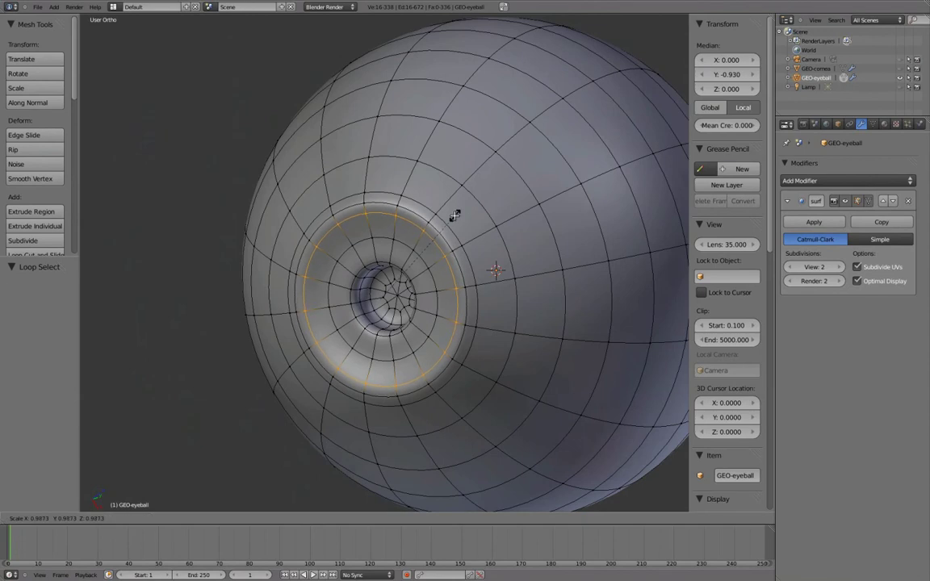
left_click(459, 218)
Step: Examine the reshaped iris rim and pupil in Object Mode from several angles
key("Tab")
scroll(462, 221, "down", 4)
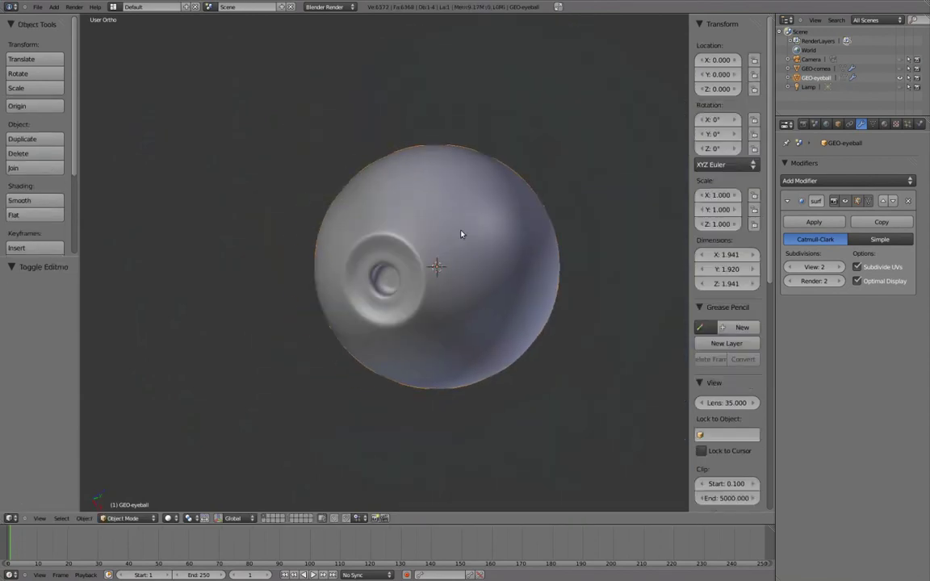
middle_click_drag(508, 337, 504, 328)
middle_click_drag(552, 395, 534, 369)
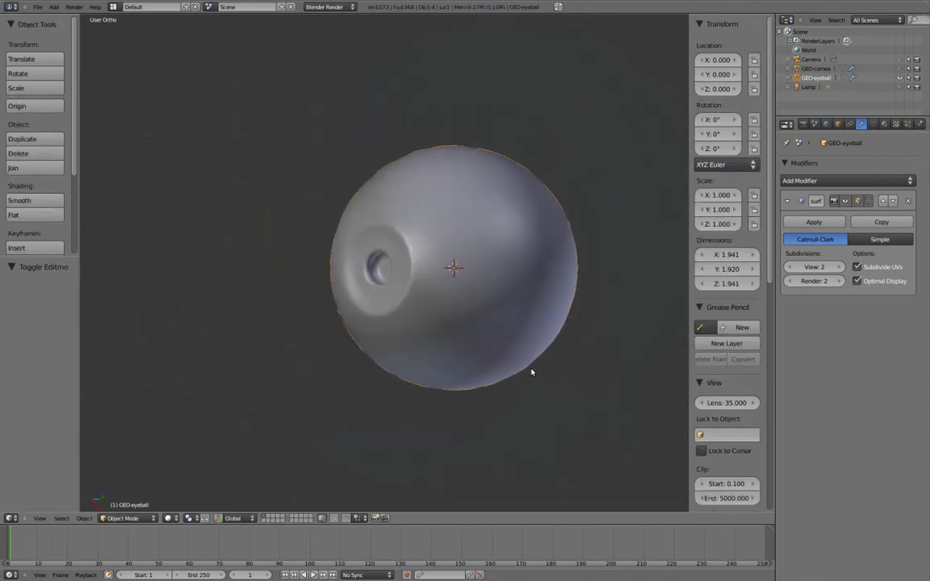
scroll(473, 230, "up", 2)
mouse_move(473, 230)
middle_mouse_down()
mouse_move(488, 259)
mouse_move(564, 272)
mouse_move(473, 255)
middle_mouse_up()
scroll(512, 259, "down", 3)
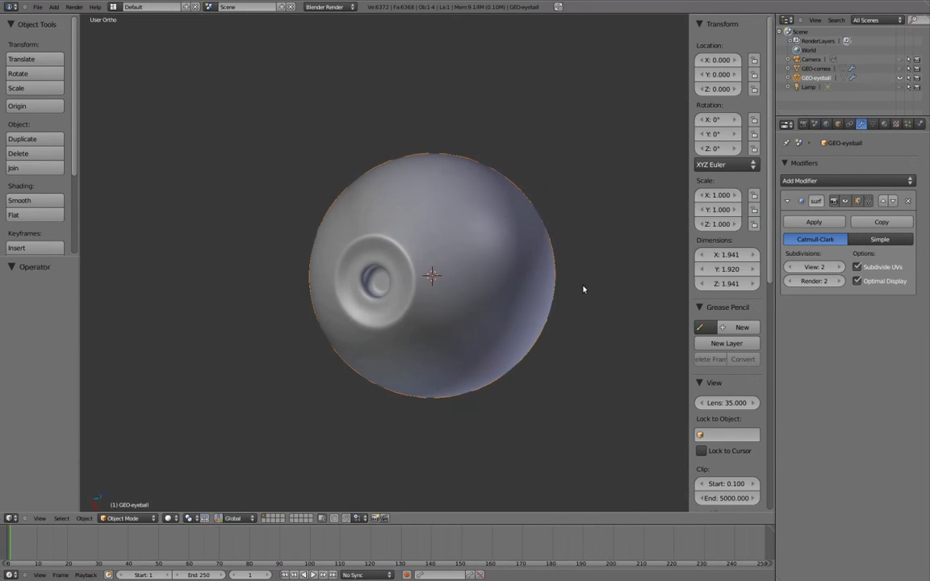
middle_click_drag(583, 288, 516, 278)
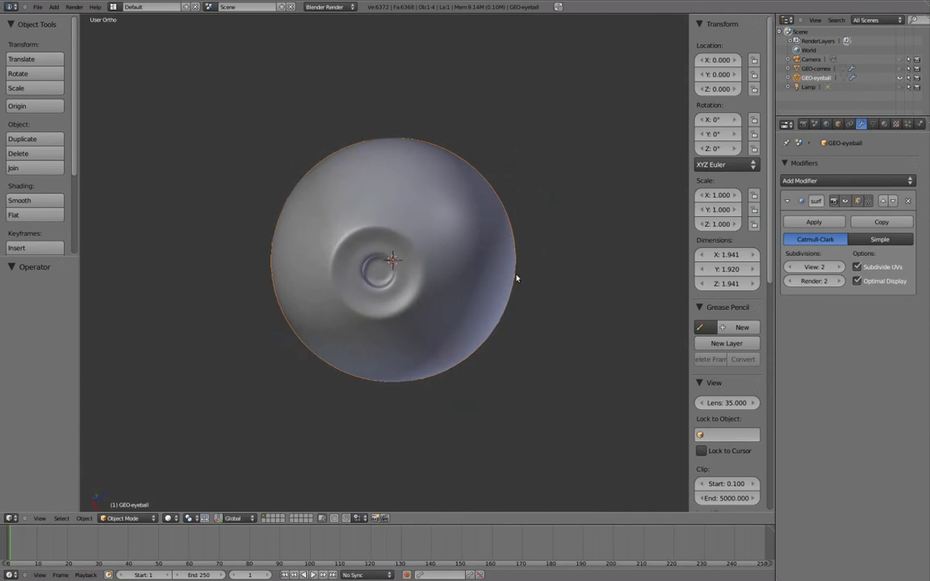
Step: Deselect the eyeball and inspect the iris from the front and in stepped rotations to either side
key("KP_1")
key("a")
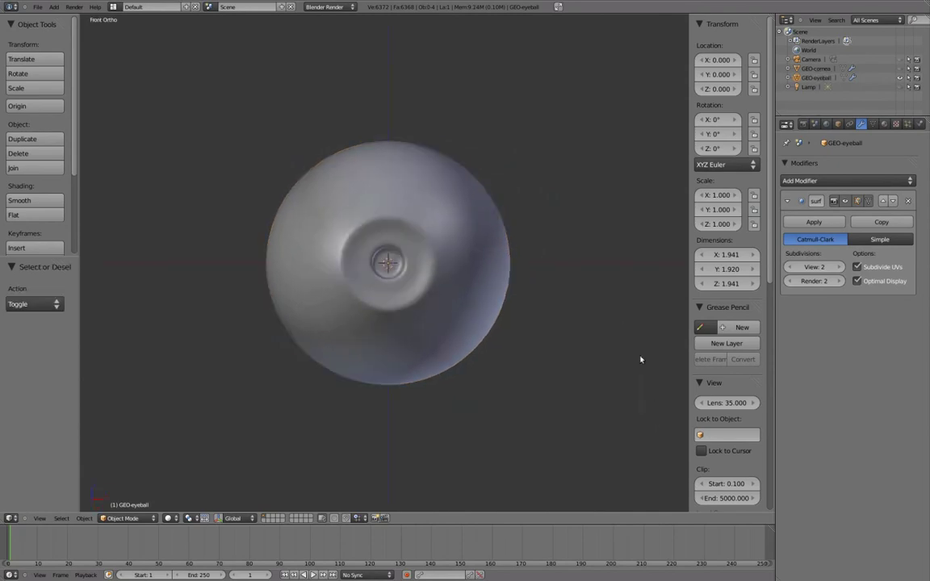
key("KP_4")
key("KP_4")
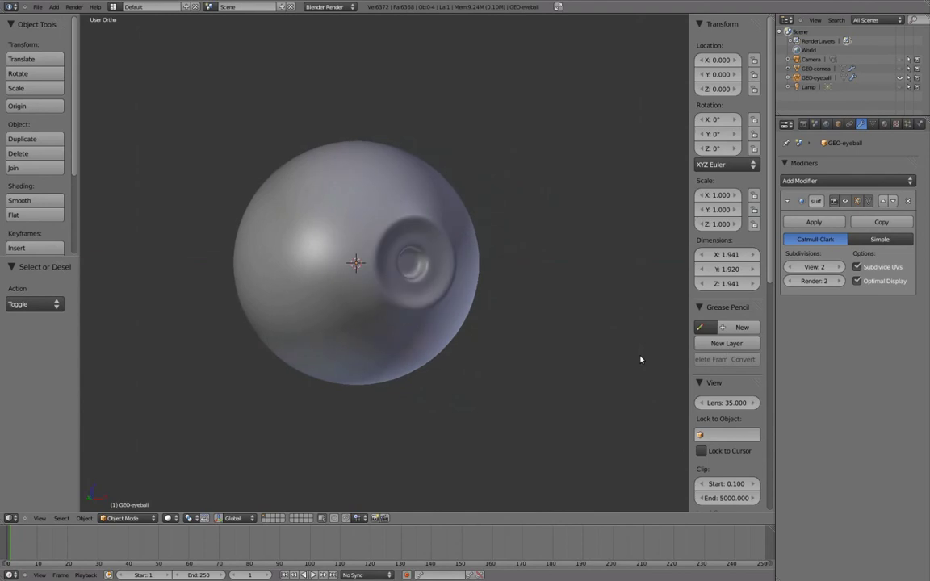
key("KP_6")
key("KP_6")
key("KP_6")
key("KP_6")
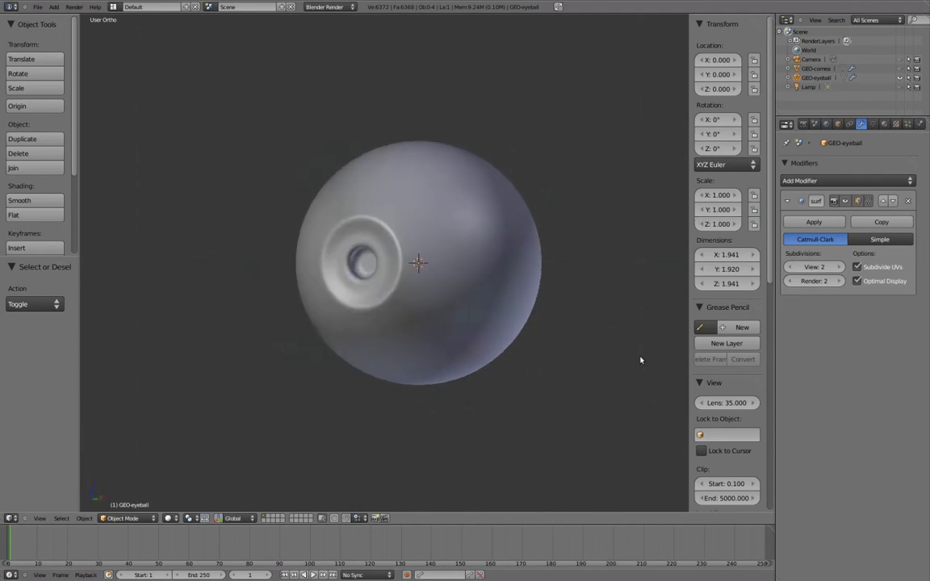
key("KP_6")
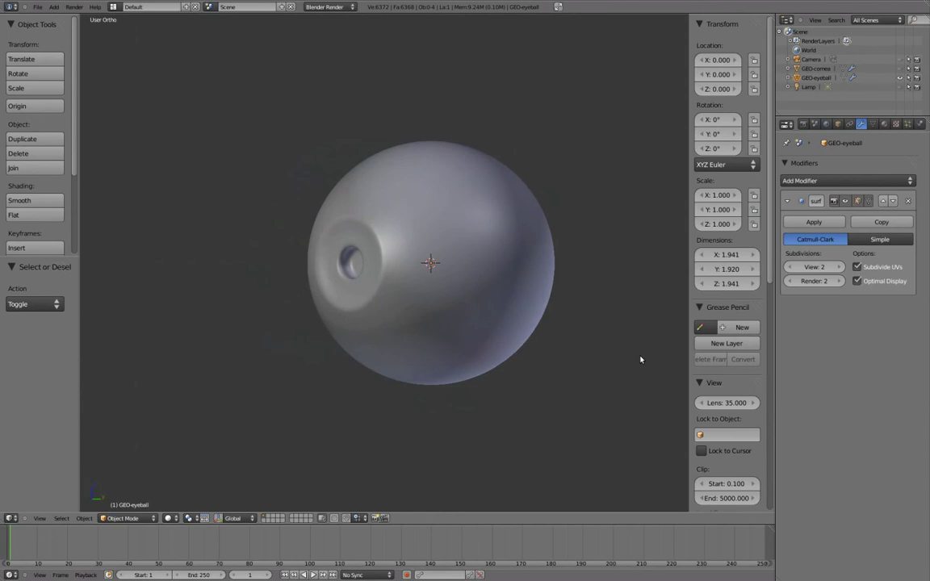
key("KP_4")
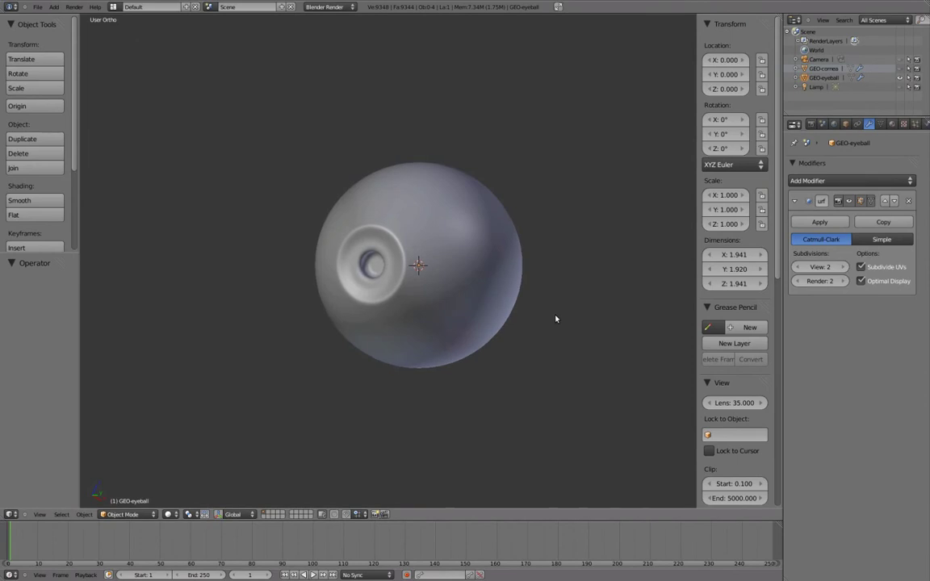
Step: Switch to a right-side wireframe view and unhide the GEO-cornea object around the eyeball
middle_click_drag(556, 320, 497, 265)
key("KP_3")
key("z")
scroll(488, 260, "up", 2)
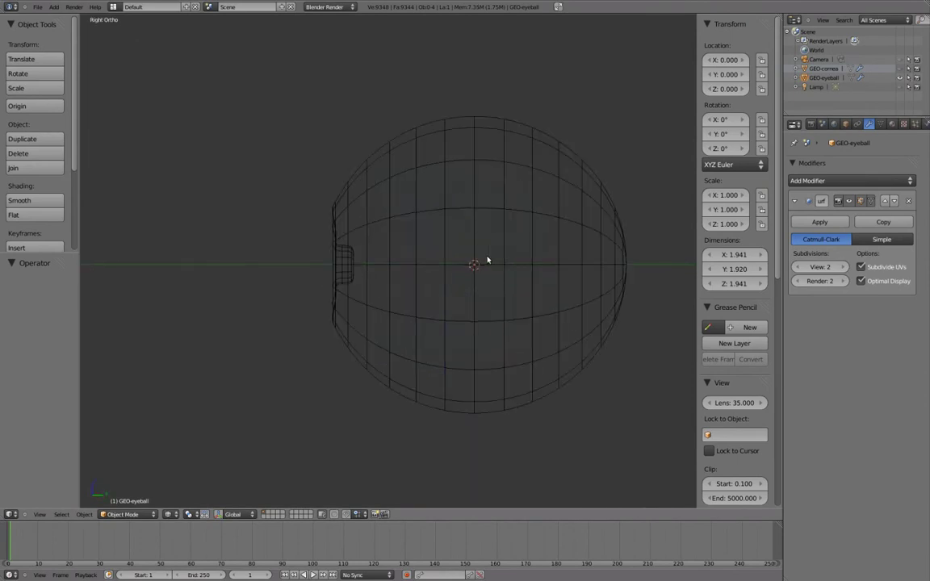
left_click(899, 69)
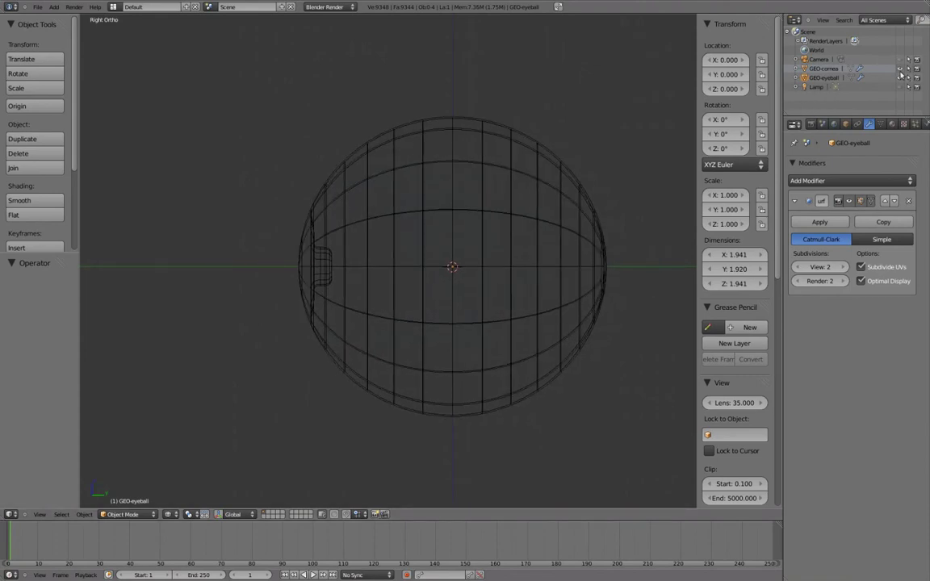
Step: Duplicate the GEO-cornea object in place
right_click(303, 265)
scroll(469, 216, "up", 1)
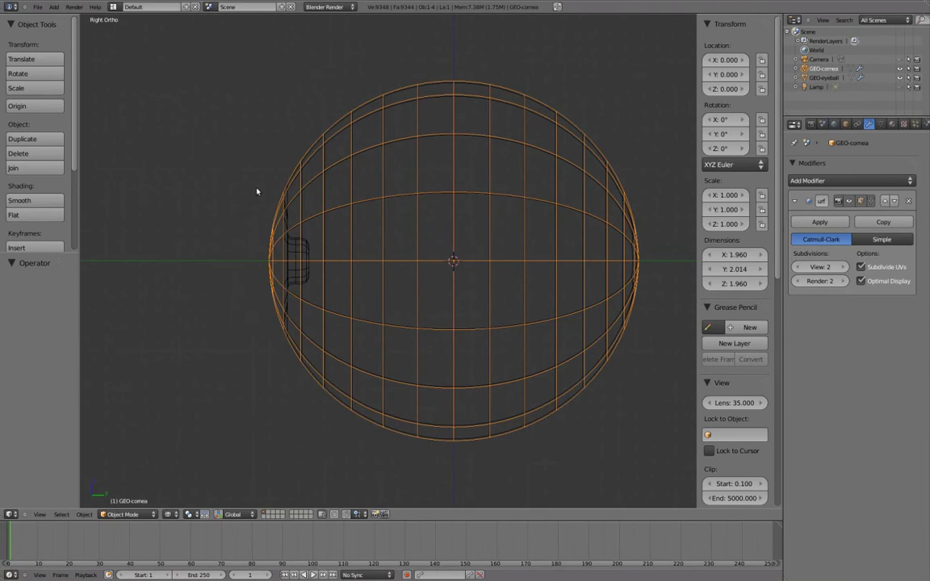
scroll(244, 257, "up", 1)
key("shift+d")
right_click(251, 247)
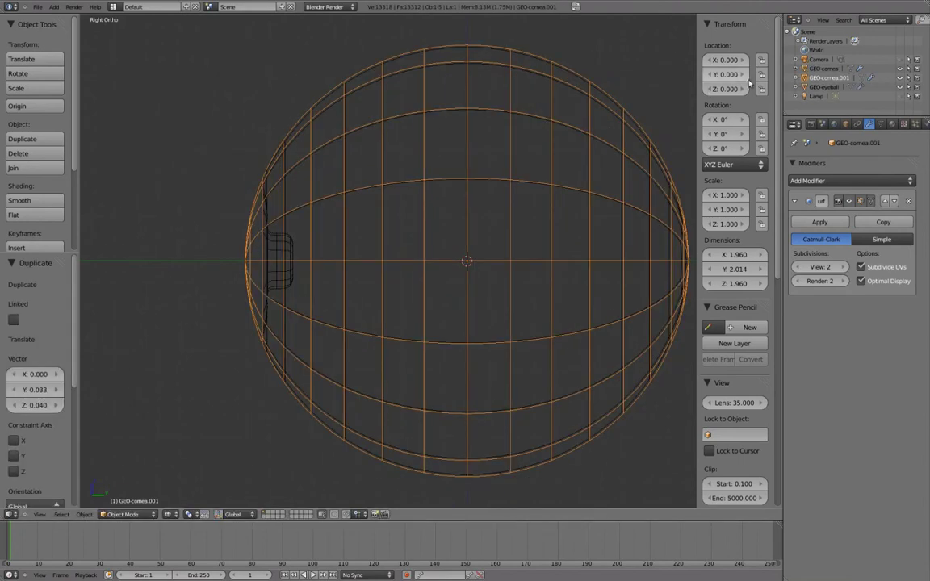
Step: Rename the cornea duplicate to tmp and hide it from the view
double_click(825, 77)
type("tmp")
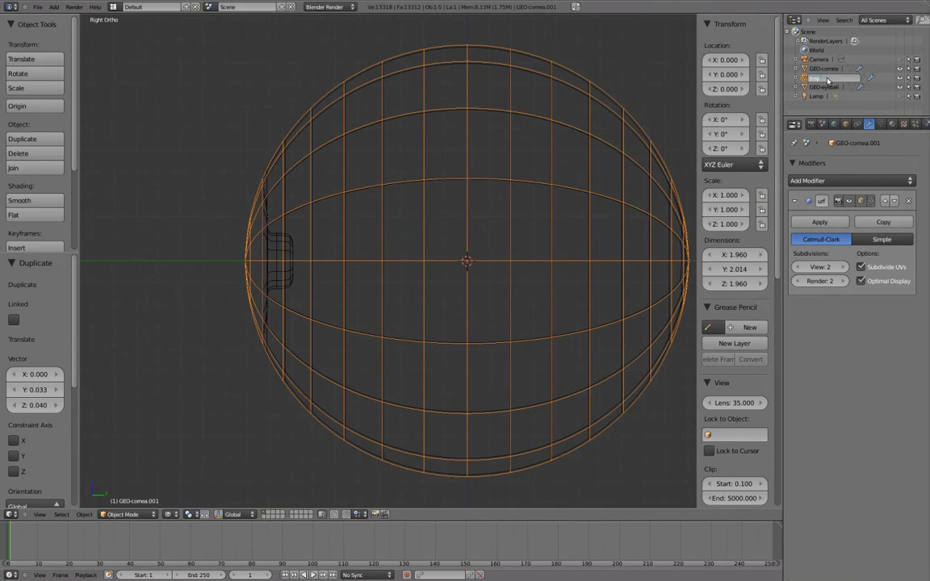
key("Return")
key("h")
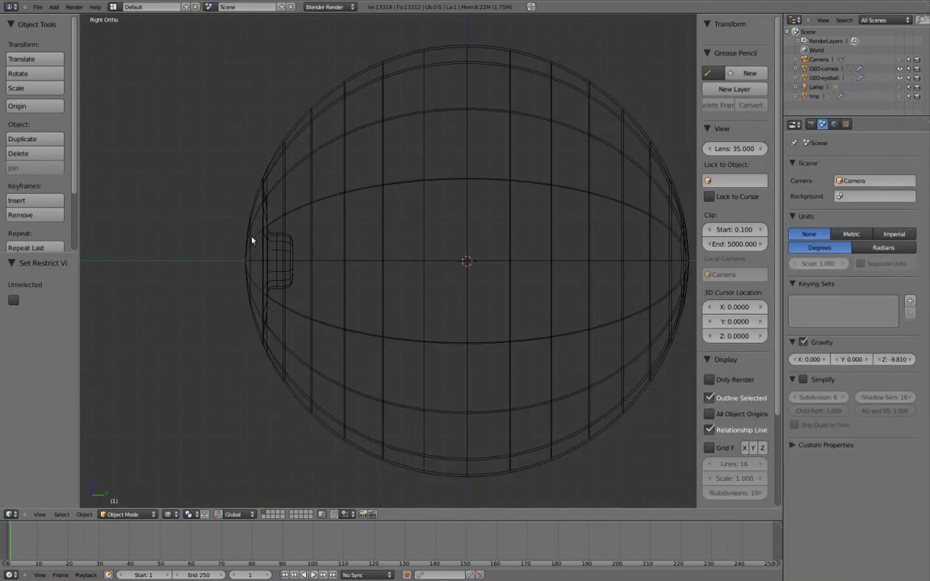
Step: Enter Edit Mode on GEO-cornea and select its front pole vertex, viewing the mesh with solid shading
right_click(251, 240)
key("Tab")
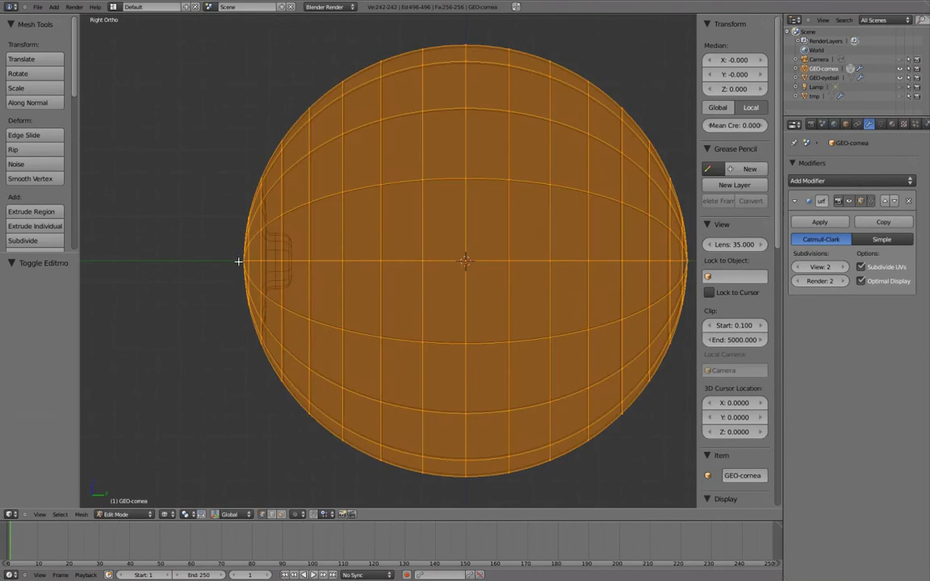
right_click(243, 261)
middle_click_drag(298, 234, 340, 225, "shift")
scroll(339, 226, "up", 2)
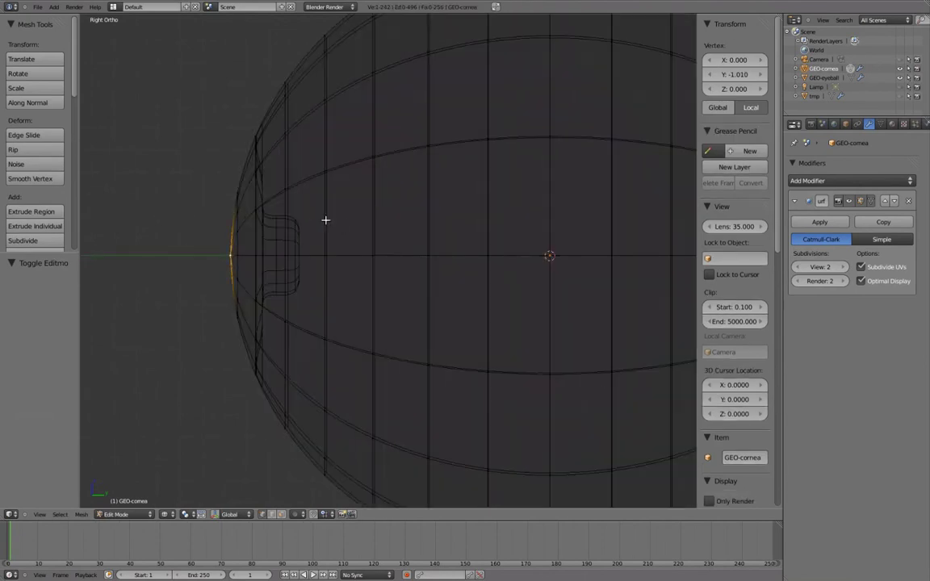
middle_click_drag(243, 167, 301, 164)
key("z")
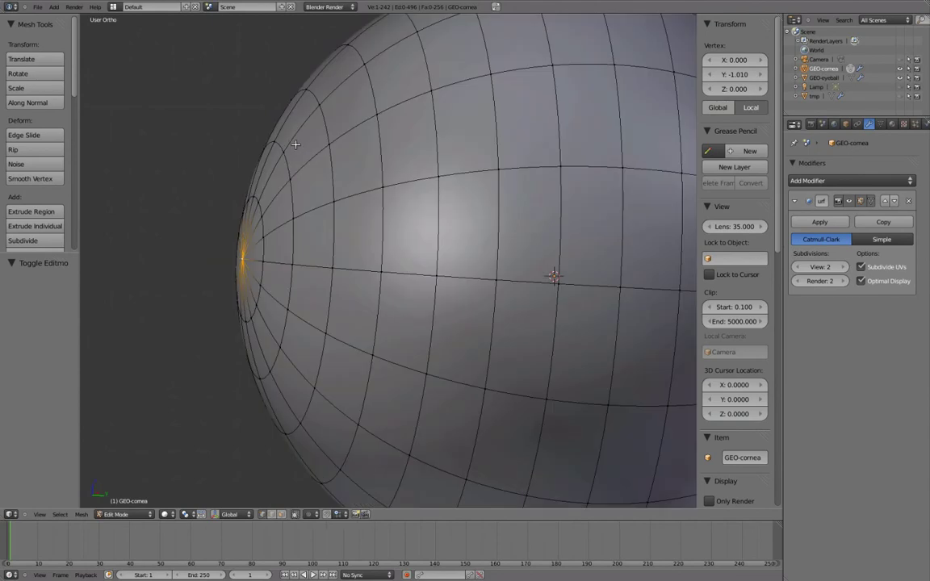
Step: Insert an edge loop around the front of the cornea near the iris rim and slide it close to the next loop toward the pole
key("a")
mouse_move(293, 138)
middle_mouse_down()
mouse_move(270, 142)
mouse_move(283, 154)
middle_mouse_up()
key("z")
key("ctrl+r")
key("z")
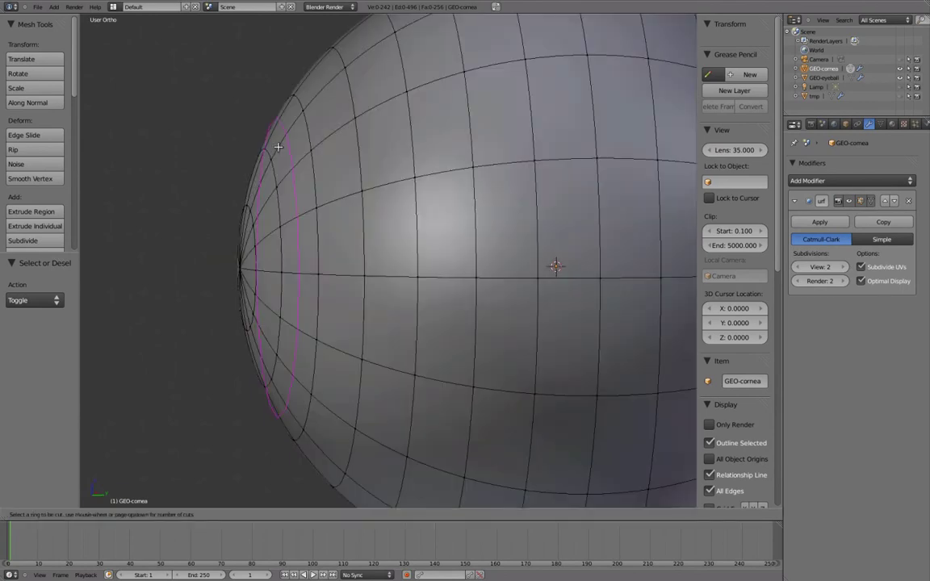
left_click(278, 146)
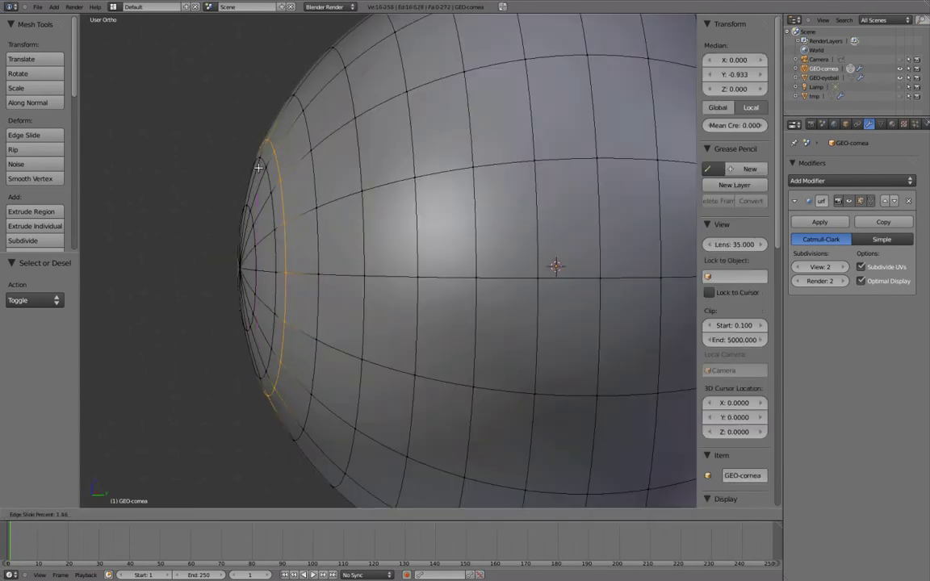
left_click(246, 160)
key("z")
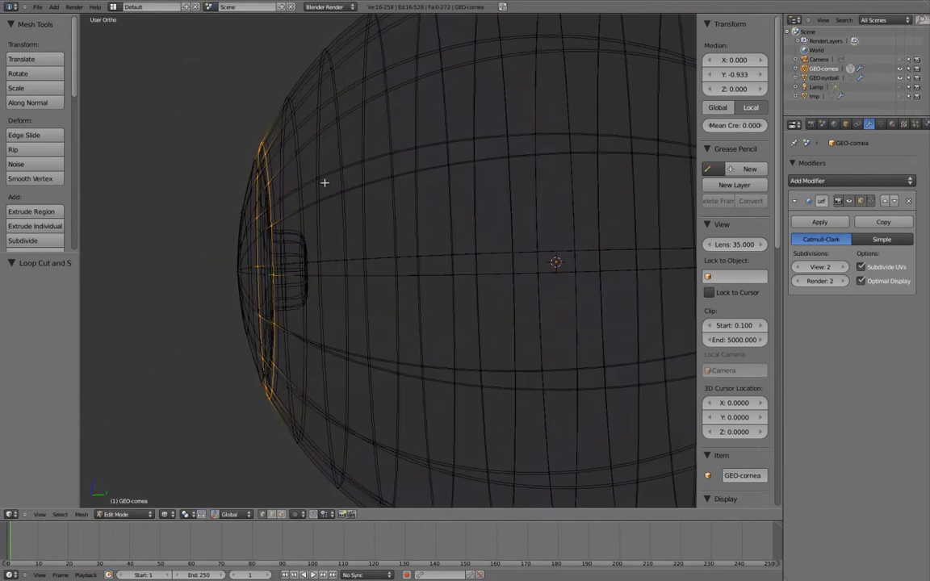
Step: Select the narrow face ring beside the new edge loop and inspect it in wireframe and as a smooth surface in Object Mode
key("KP_3")
middle_click_drag(293, 189, 314, 194, "shift")
key("a")
left_click(279, 168, "alt")
left_click(279, 166, "alt+shift")
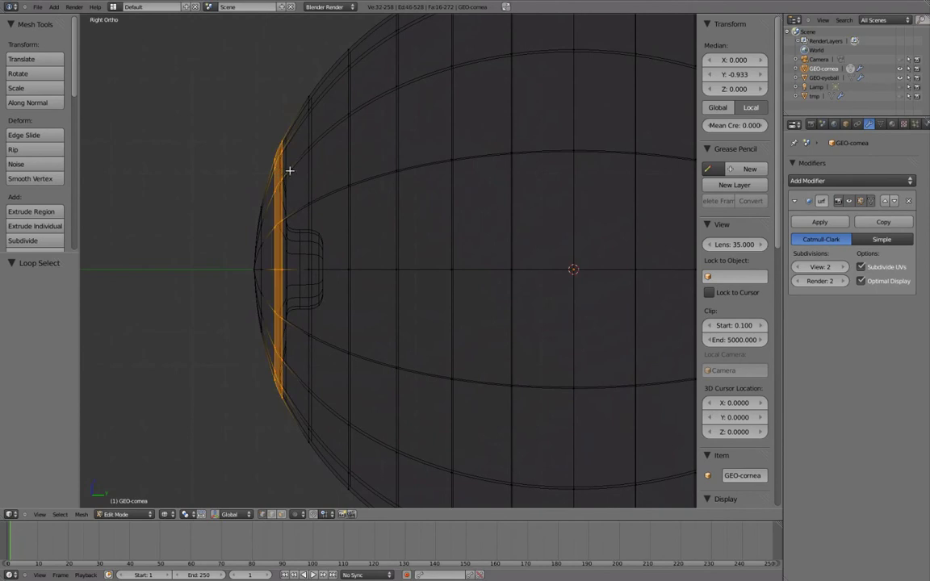
middle_click_drag(442, 223, 414, 251, "shift")
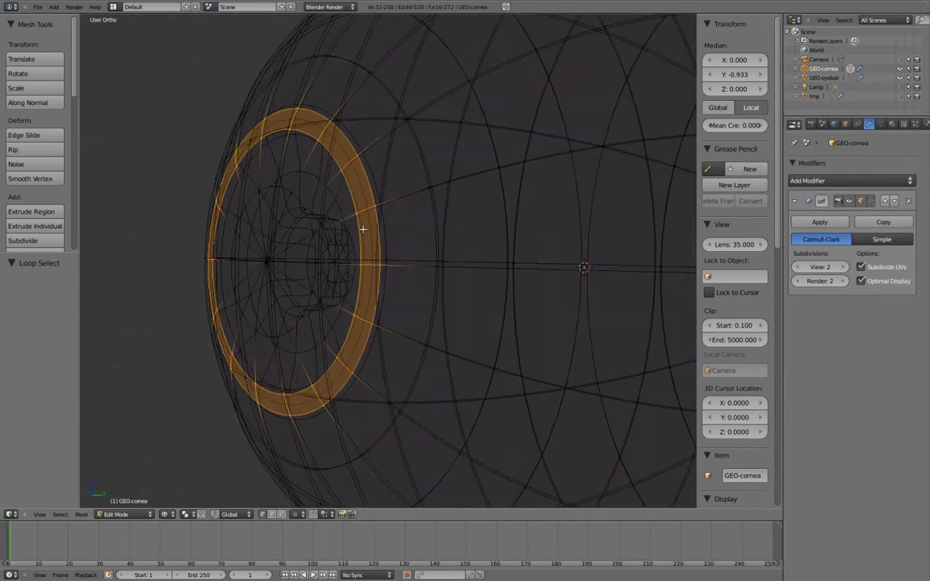
key("Tab")
key("z")
mouse_move(356, 245)
middle_mouse_down()
mouse_move(436, 258)
mouse_move(534, 253)
mouse_move(394, 257)
middle_mouse_up()
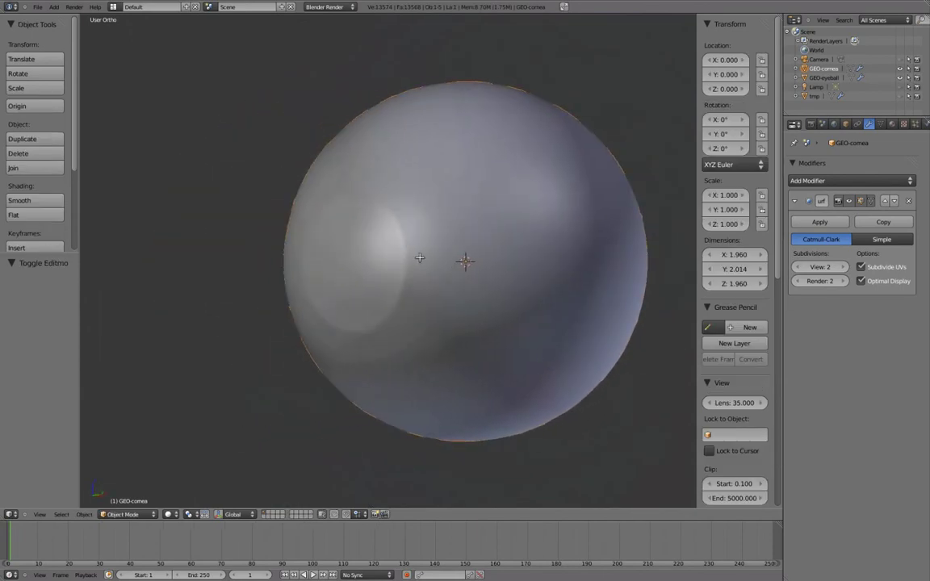
Step: Try moving the cornea's front pole vertex about 0.08 outward along the Y axis, and undo the move
key("Tab")
key("KP_3")
scroll(355, 263, "up", 4)
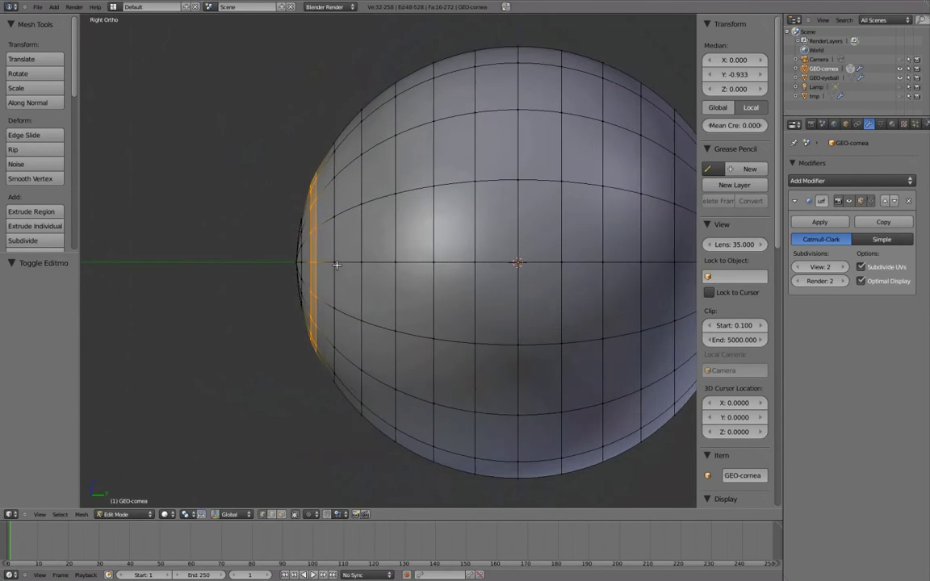
key("z")
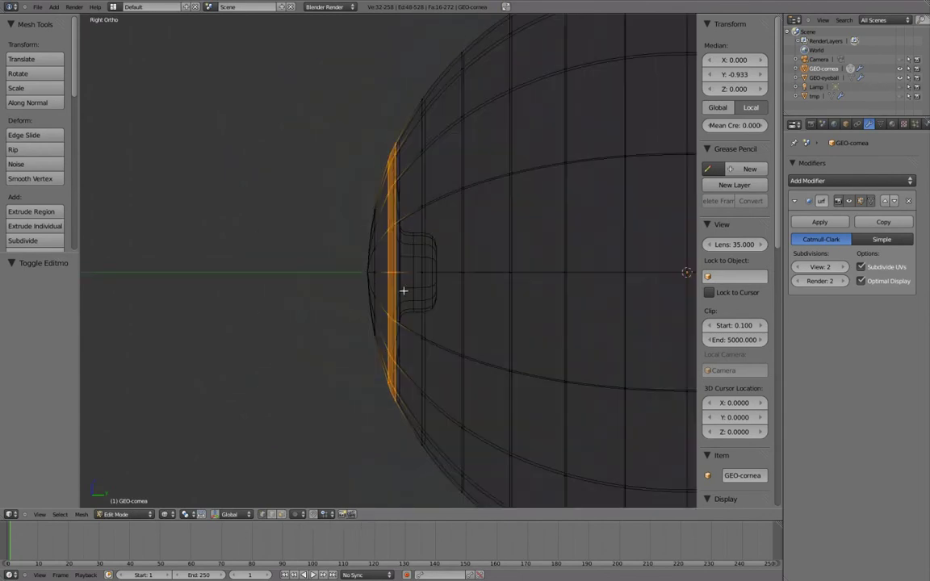
right_click(353, 351)
key("g")
key("y")
left_click(327, 353)
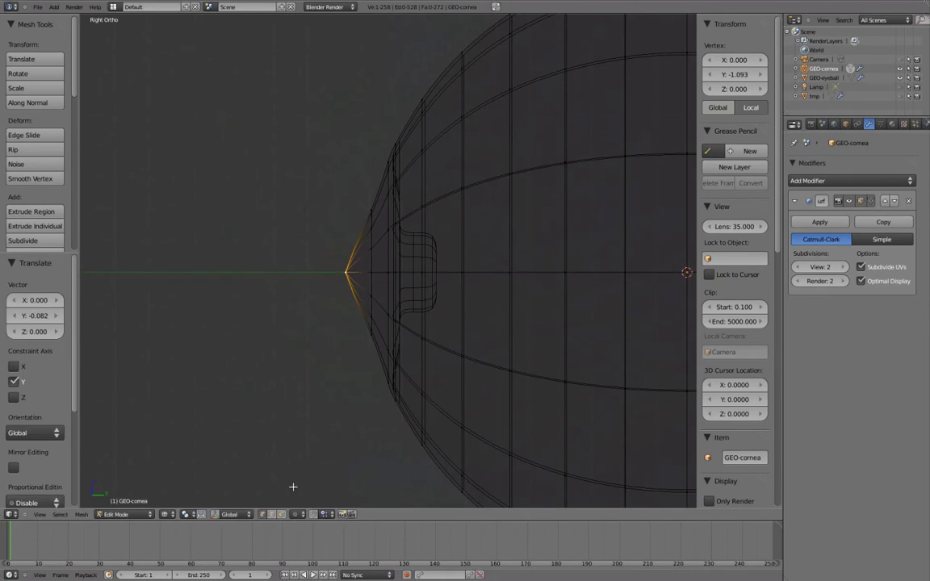
key("ctrl+z")
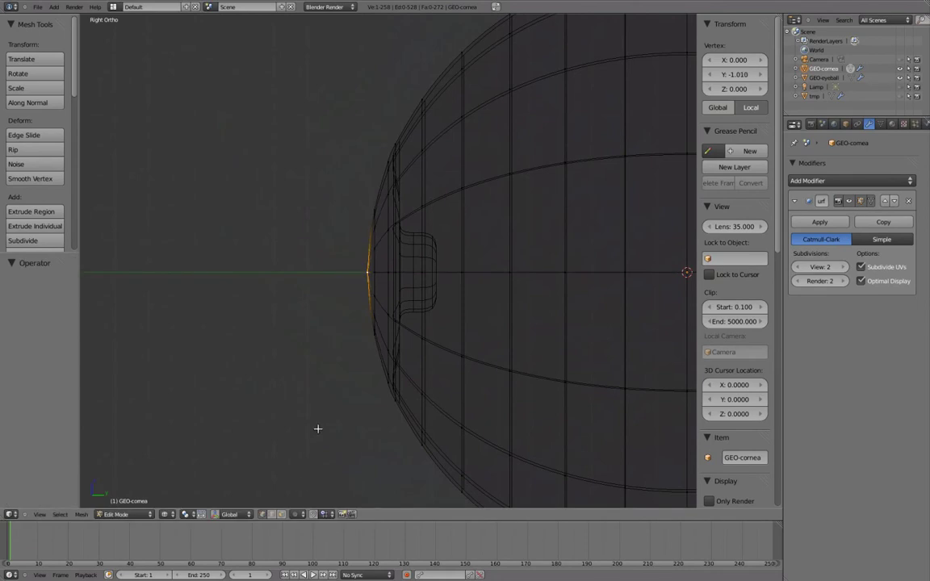
Step: Enable proportional editing and test different falloff sizes on the cornea's front pole vertex, cancelling the move
left_click(302, 515)
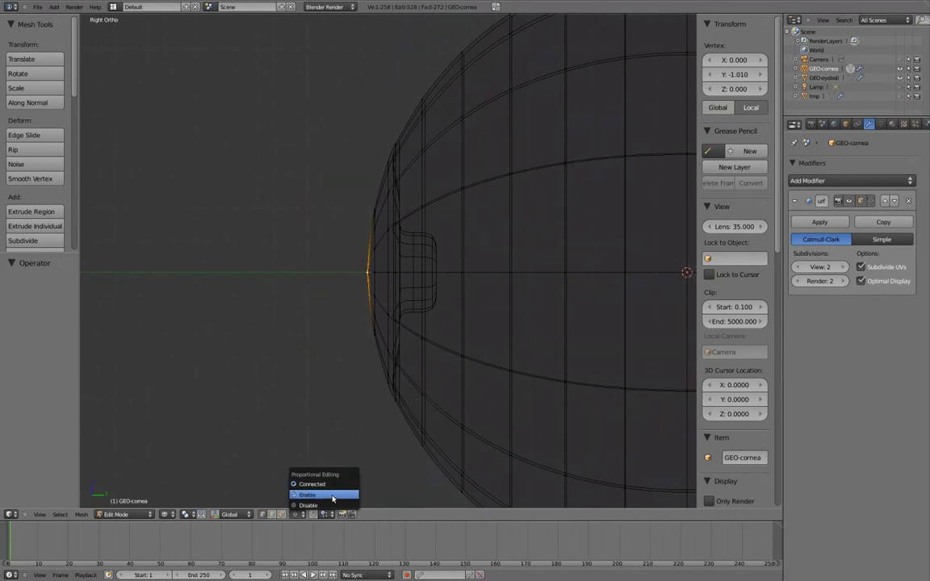
left_click(332, 495)
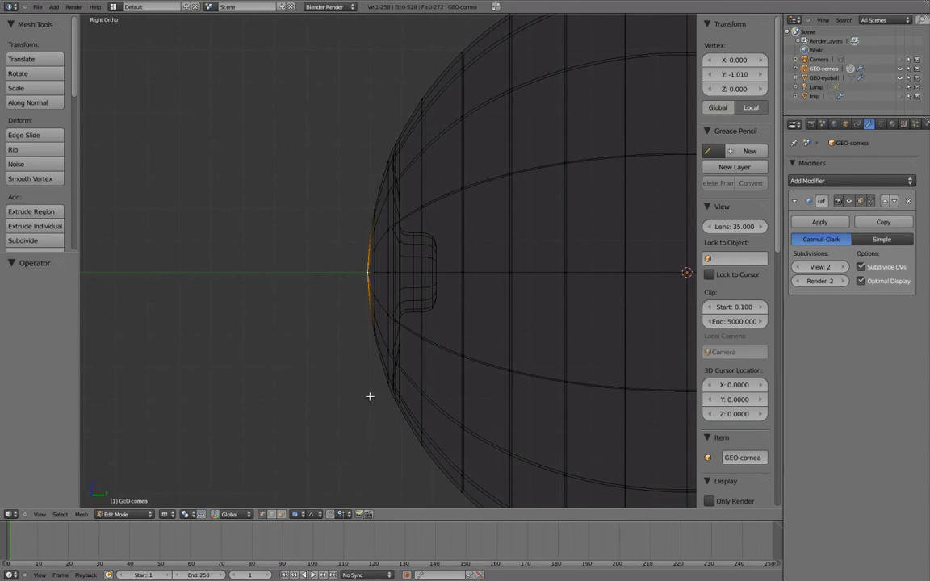
key("g")
scroll(367, 348, "up", 1)
scroll(344, 349, "down", 4)
scroll(345, 349, "up", 5)
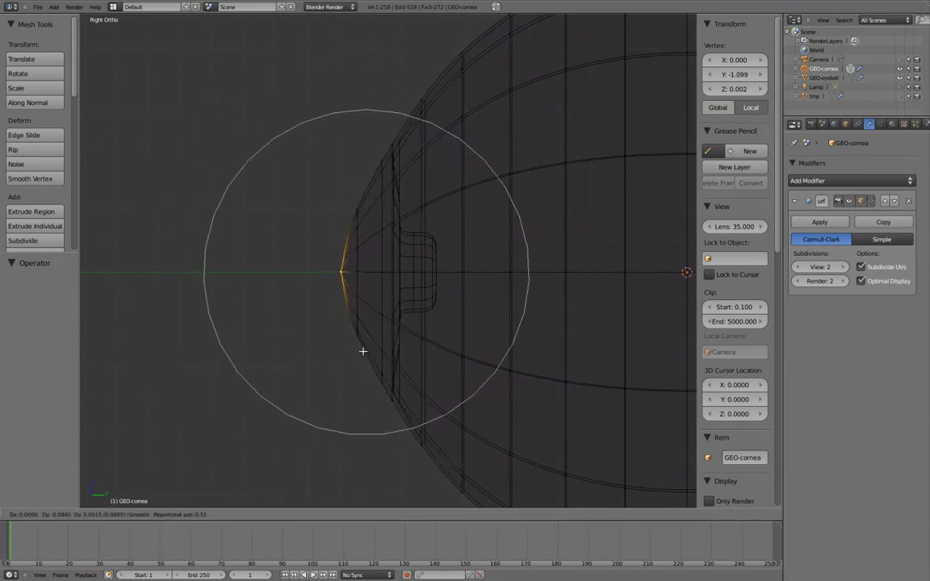
scroll(379, 352, "down", 3)
scroll(378, 352, "down", 1)
right_click(378, 352)
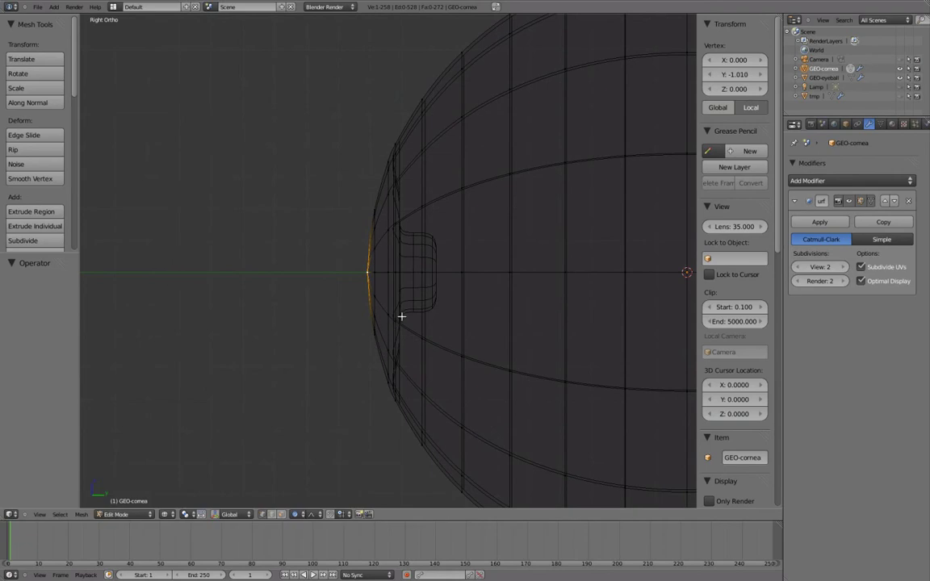
Step: Move the cornea's front pole vertex about -0.063 along Y with a smooth proportional falloff of about 0.62
key("g")
key("y")
scroll(384, 315, "up", 1)
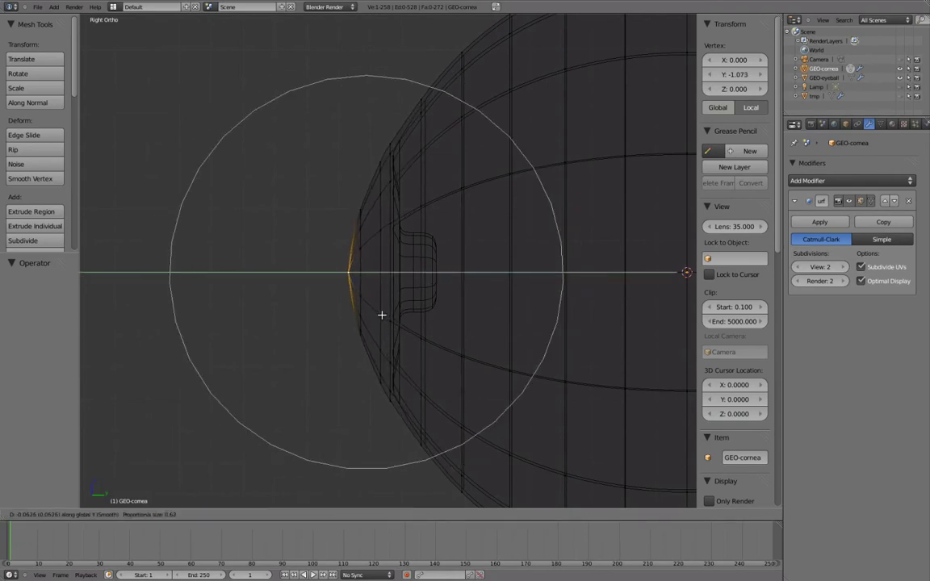
left_click(382, 315)
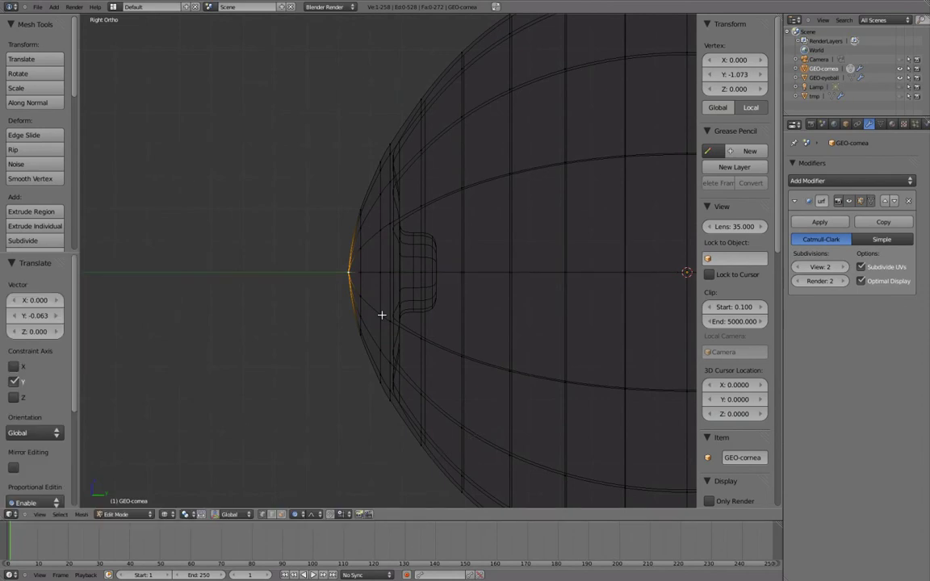
left_click(305, 515)
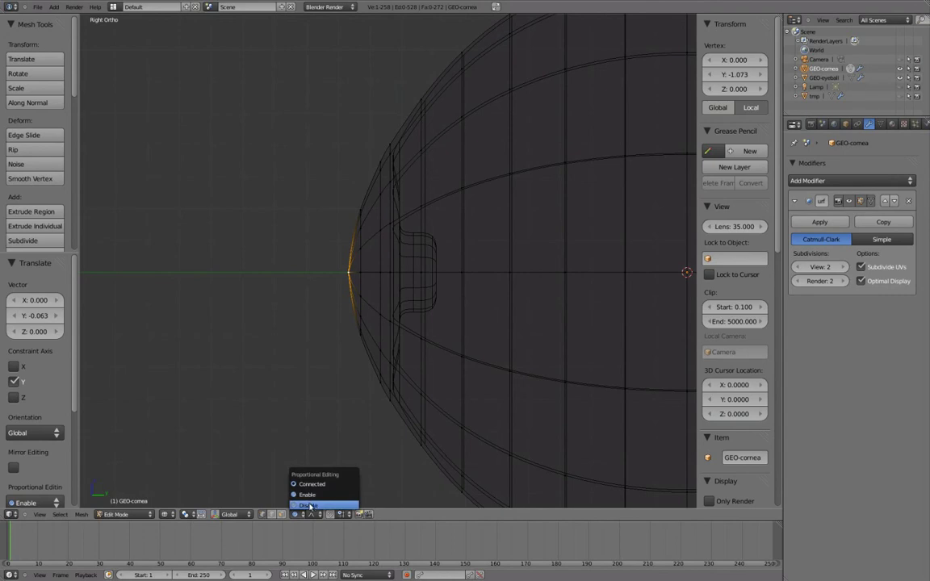
left_click(313, 506)
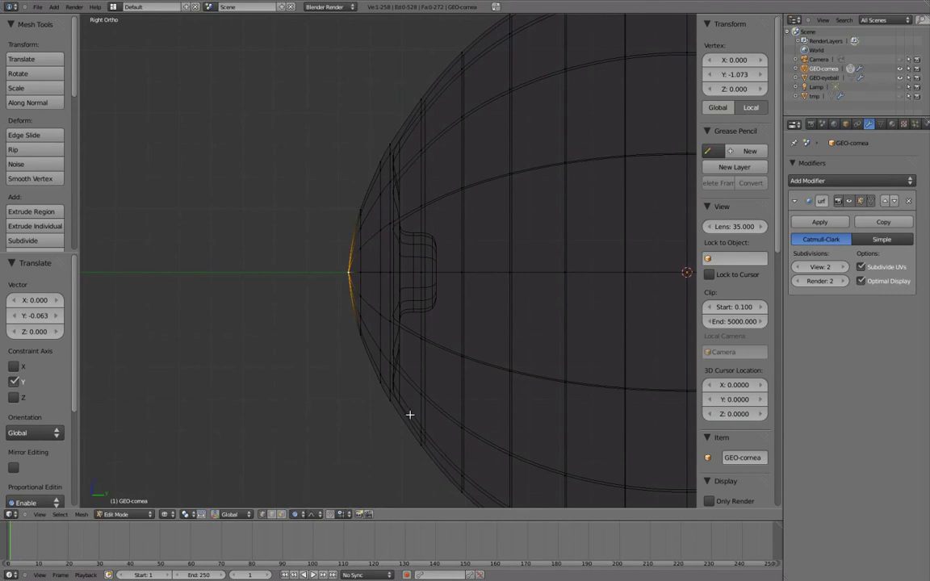
Step: Examine the bulged cornea with solid shading in Object Mode, and return to Edit Mode
mouse_move(370, 252)
middle_mouse_down()
mouse_move(458, 264)
mouse_move(490, 301)
mouse_move(468, 310)
mouse_move(391, 307)
middle_mouse_up()
key("z")
key("Tab")
scroll(443, 273, "down", 3)
scroll(392, 307, "up", 3)
scroll(451, 218, "down", 1)
key("Tab")
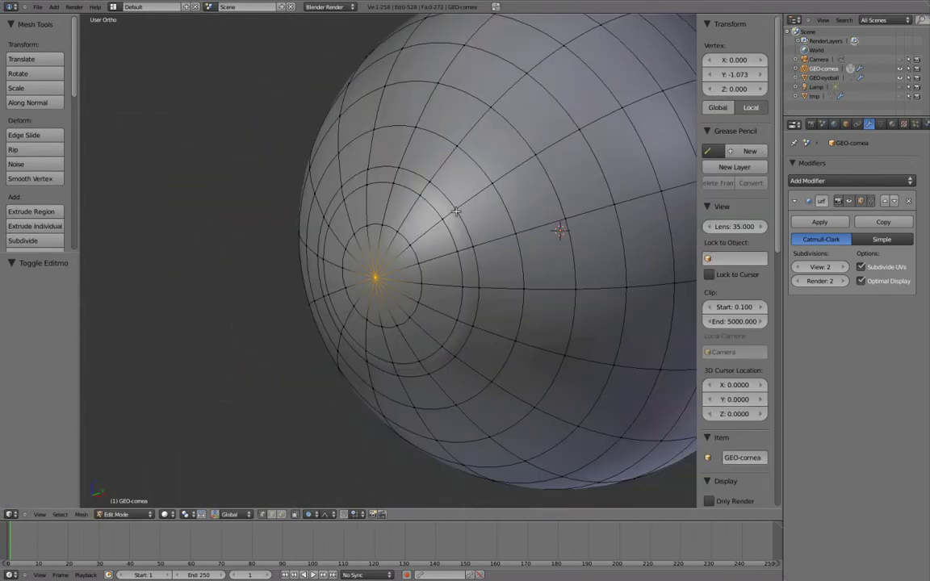
Step: Insert an edge loop just outside the innermost ring at the cornea's front and slide it toward the pole
key("a")
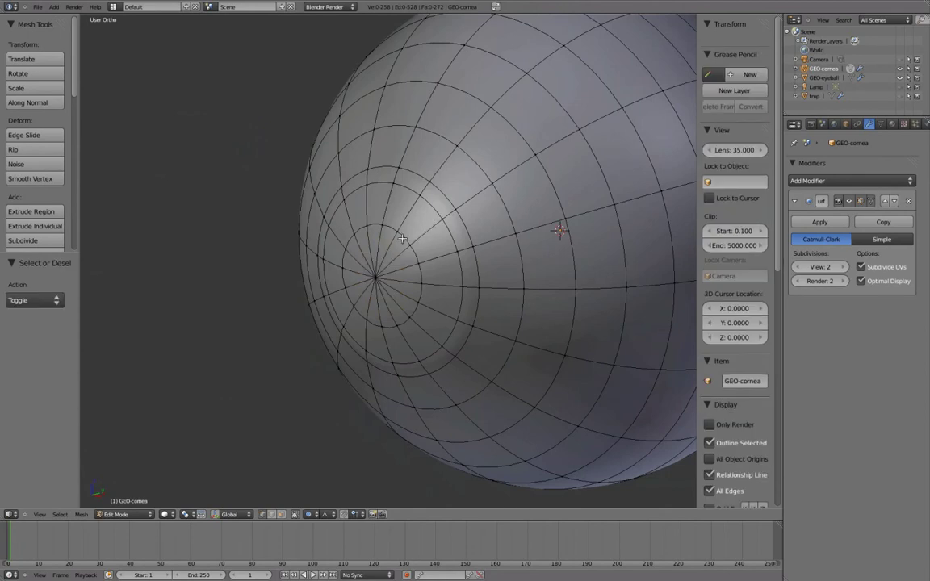
key("ctrl+r")
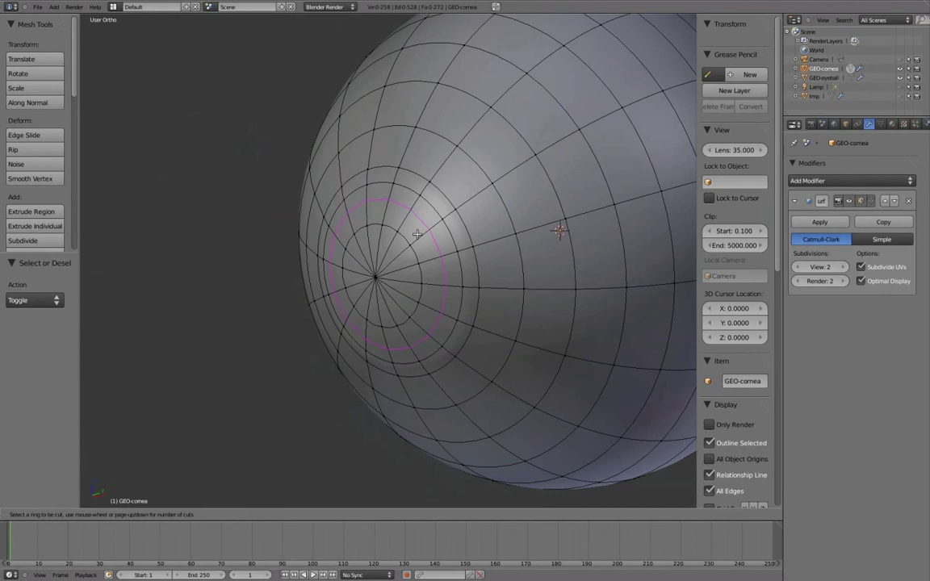
left_click(418, 234)
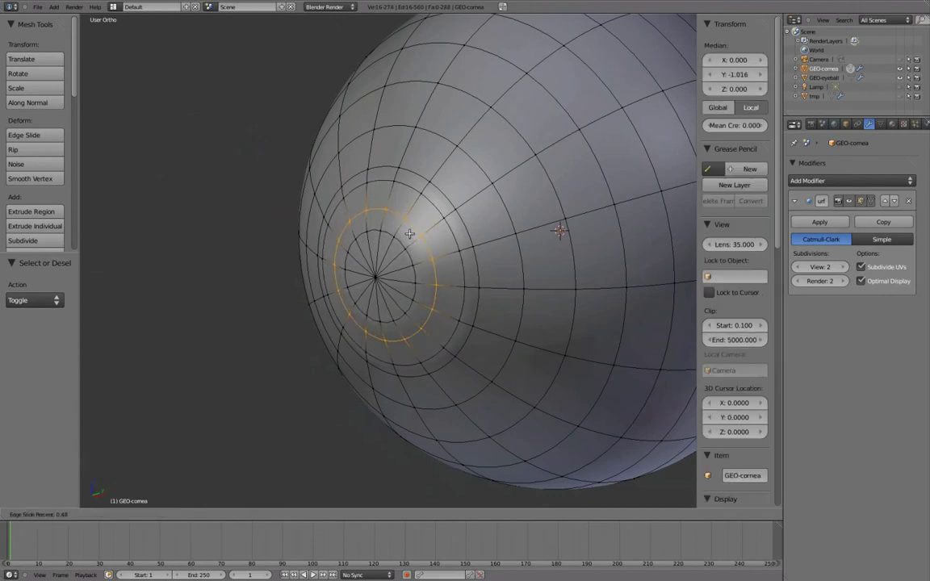
left_click(403, 241)
Step: Scale the innermost ring and its pole vertex to about 0.12, without proportional editing
key("a")
right_click(400, 242, "alt")
key("s")
right_click(472, 225)
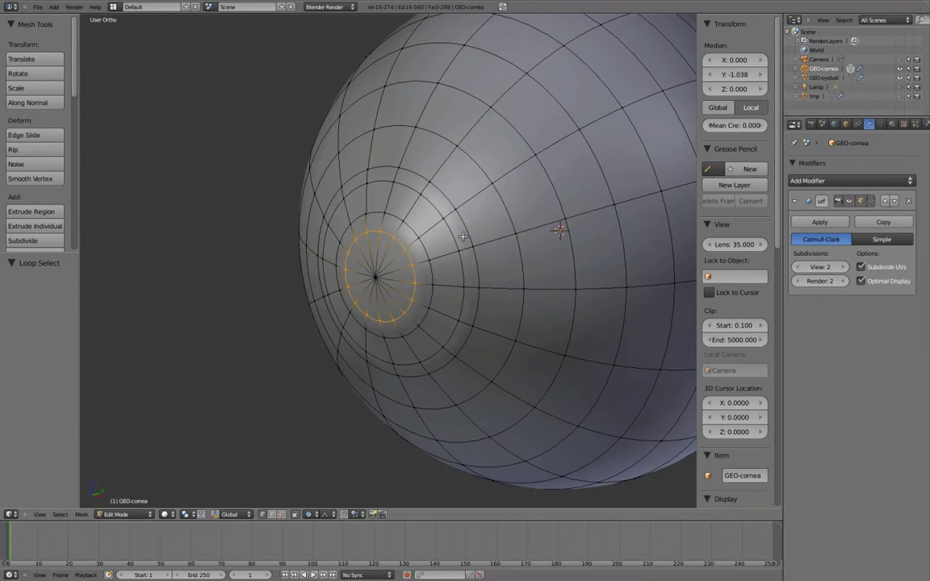
key("s")
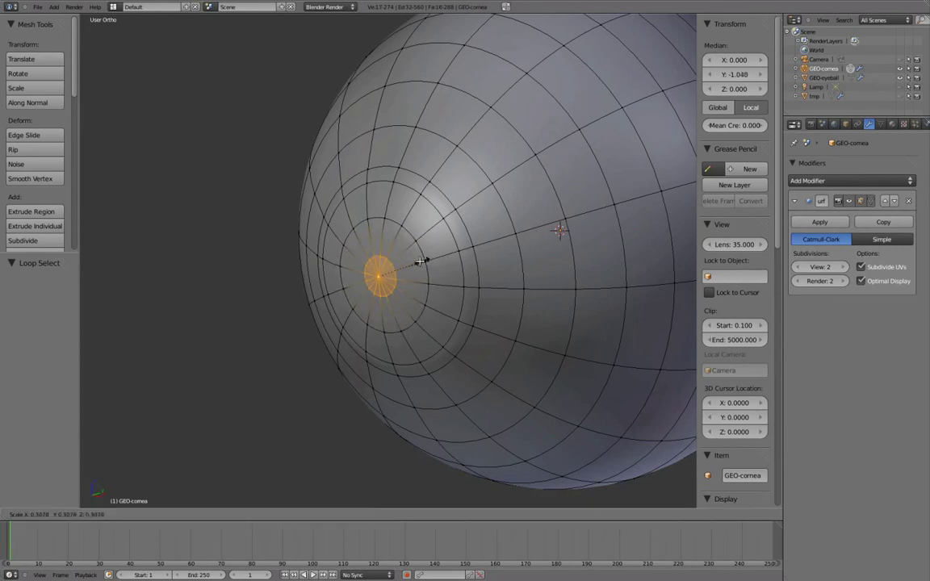
left_click(395, 271)
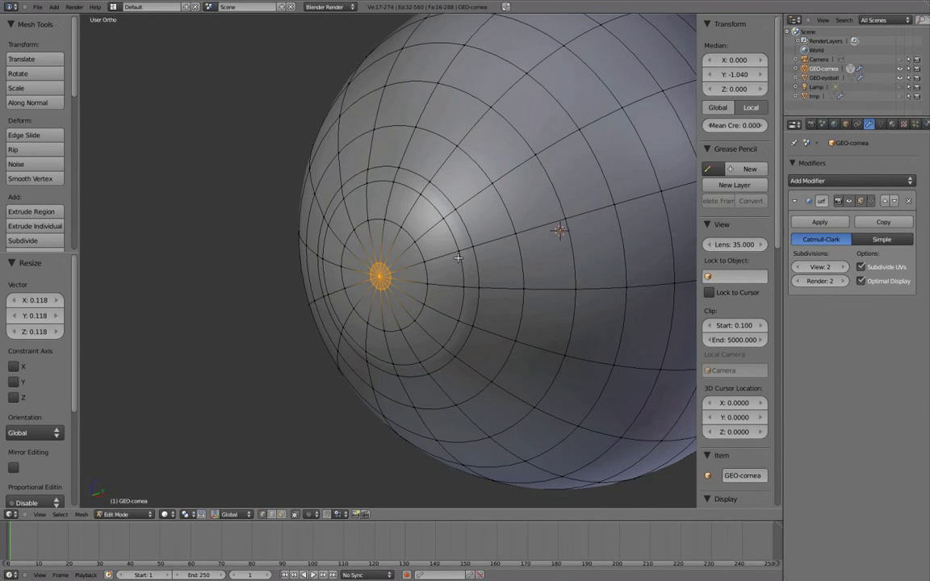
Step: Scale the second ring around the cornea's front pole to about 0.64 and move it about -0.012 along Y
middle_click_drag(478, 254, 490, 253)
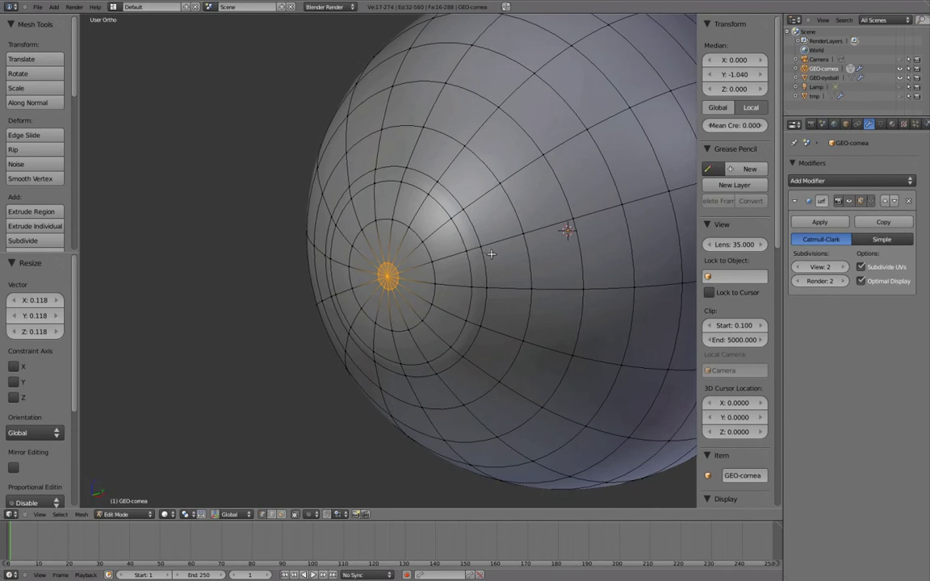
right_click(419, 247, "alt")
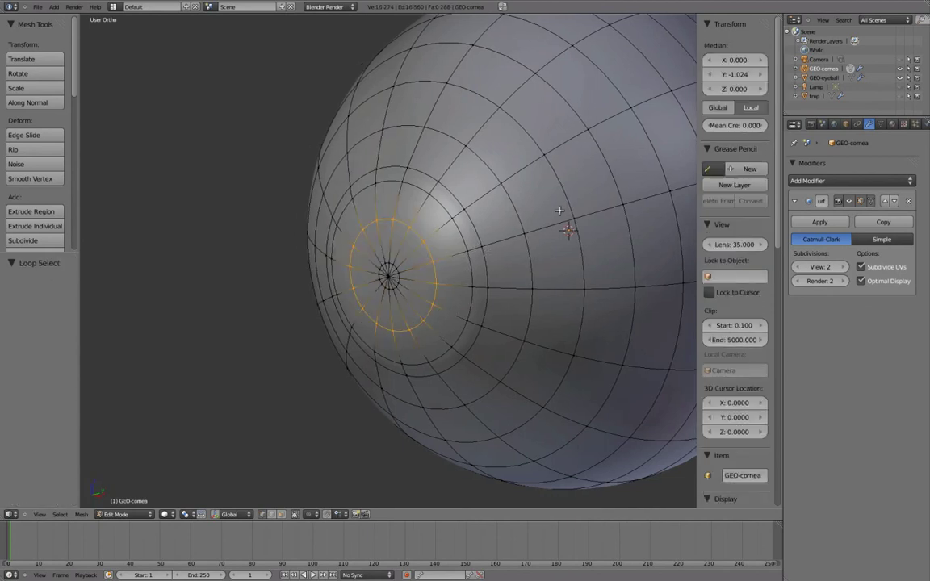
key("s")
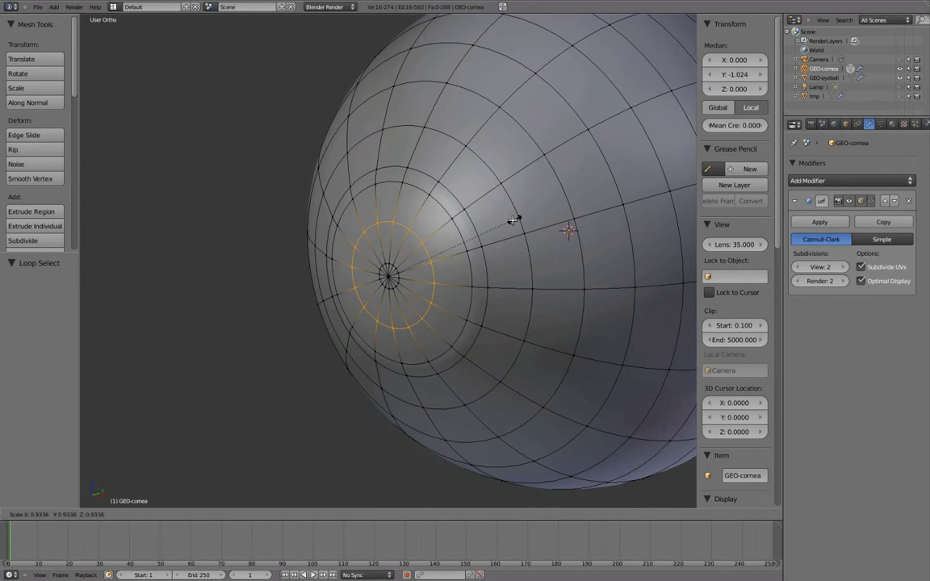
left_click(480, 240)
key("g")
key("y")
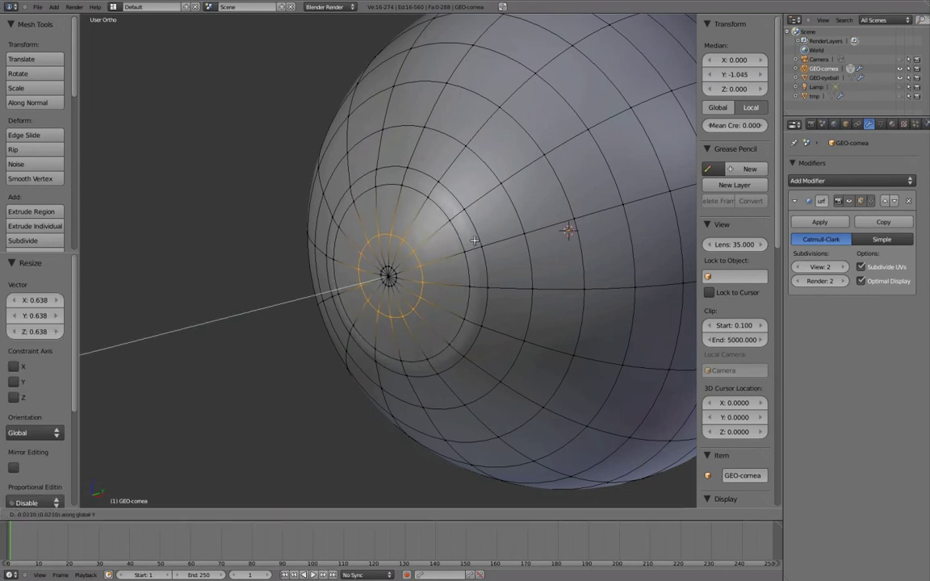
left_click(475, 239)
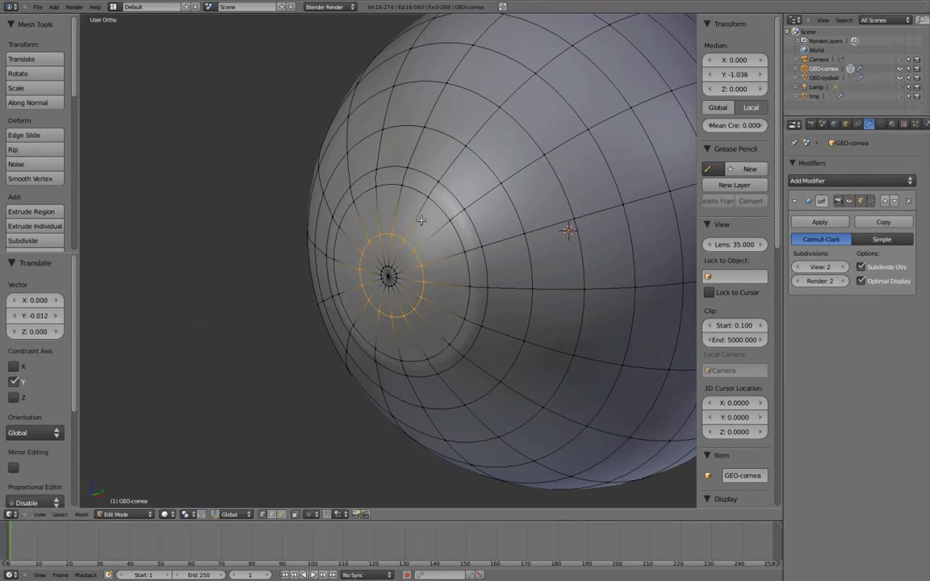
Step: Insert a centred edge loop just outside the second ring from the cornea's front pole and scale it to about 1.245
key("ctrl+r")
left_click(421, 221)
right_click(424, 220)
middle_click_drag(523, 264, 482, 254)
key("KP_3")
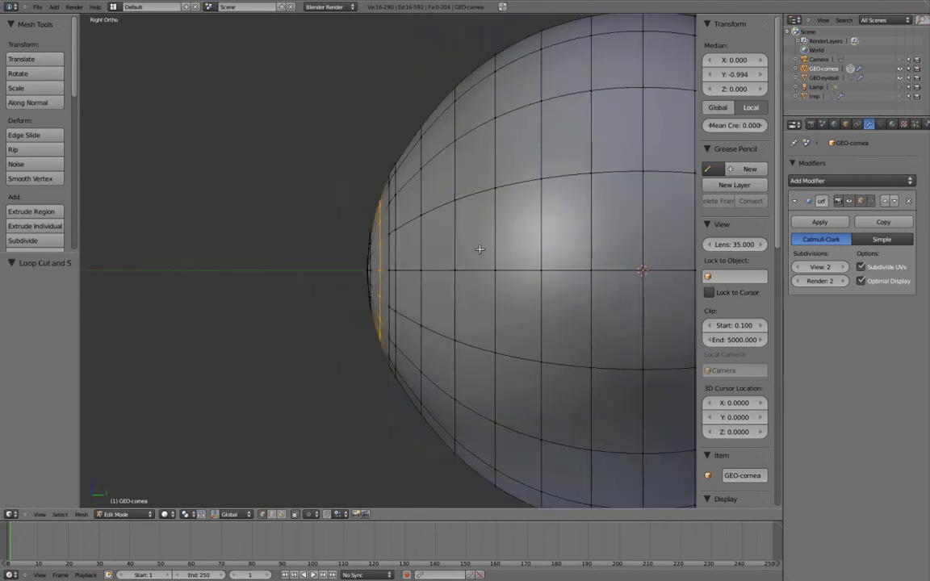
key("s")
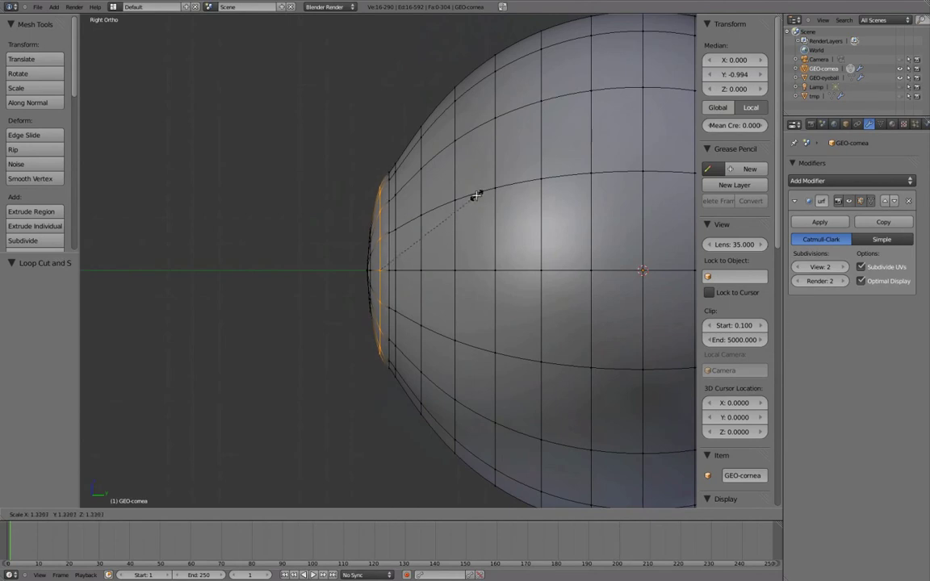
left_click(475, 203)
Step: Move the cornea's front pole vertex and its two innermost rings about -0.029 along Y
key("z")
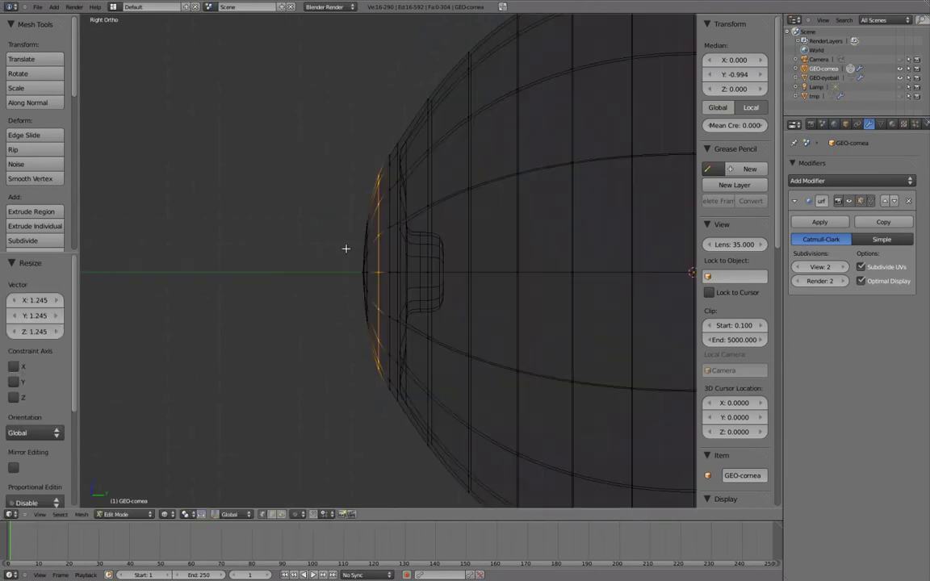
key("a")
key("b")
left_click_drag(326, 202, 375, 339)
key("g")
key("y")
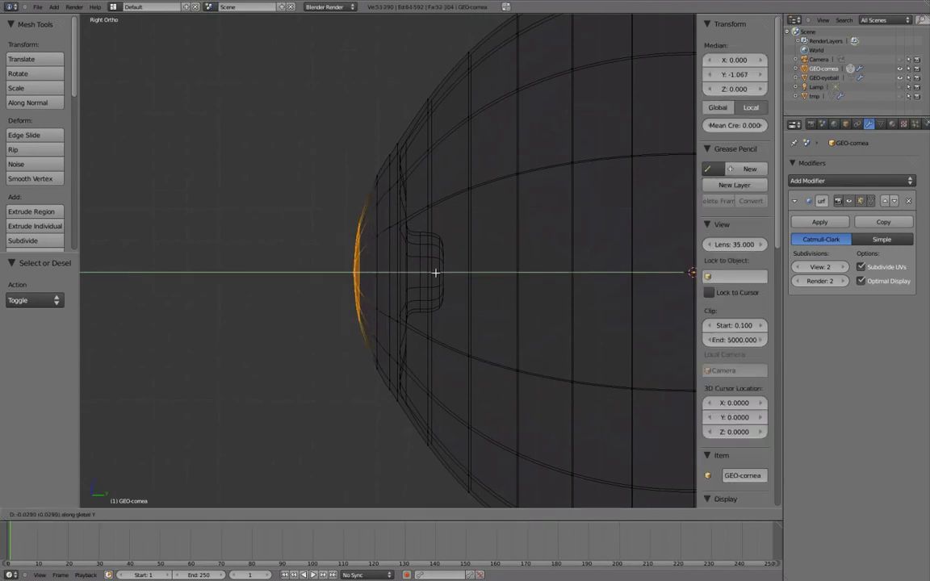
left_click(436, 270)
Step: Edge slide the third ring from the cornea's pole inward by about 0.31 and scale it to about 1.09
key("z")
middle_click_drag(414, 255, 448, 186)
key("a")
left_click(484, 189, "alt")
middle_click_drag(575, 255, 498, 244)
key("ctrl+e")
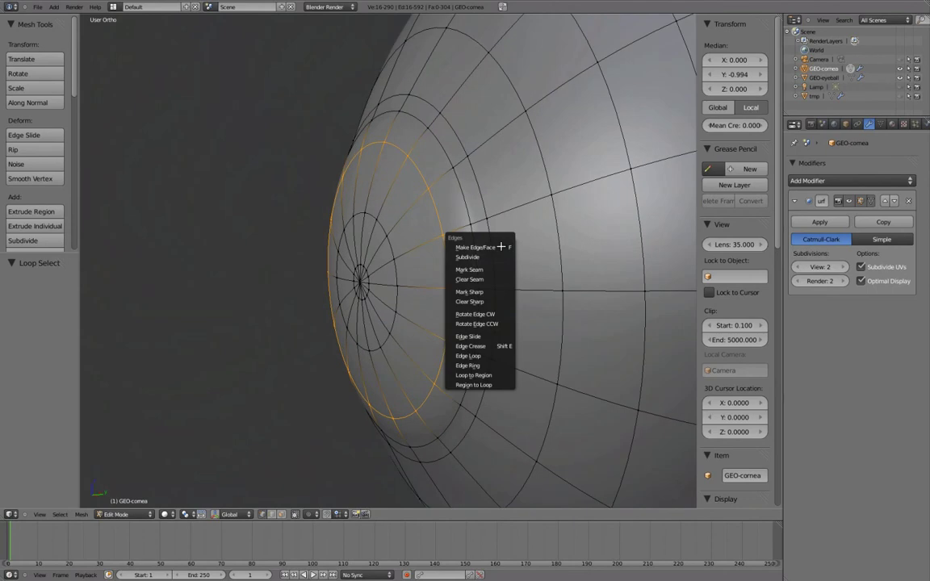
left_click(509, 335)
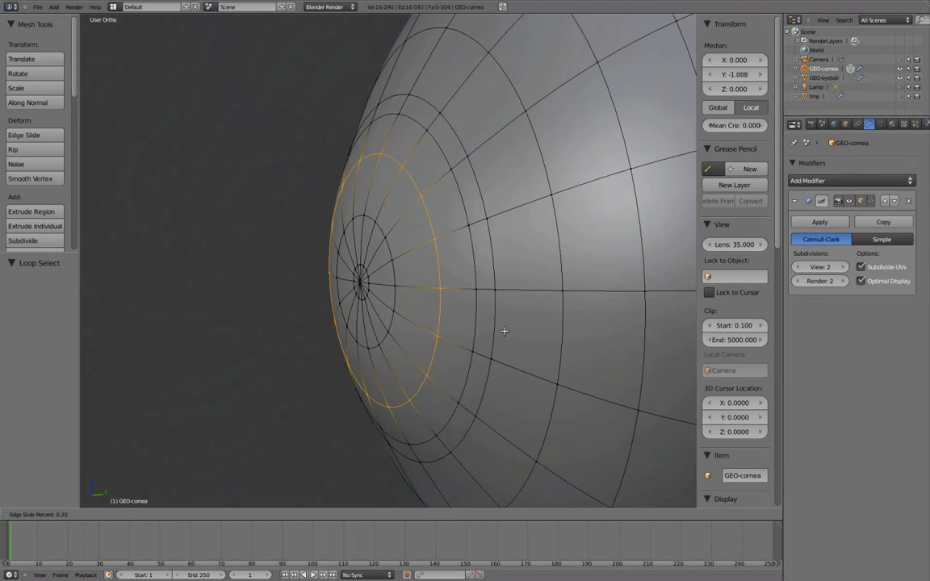
left_click(502, 331)
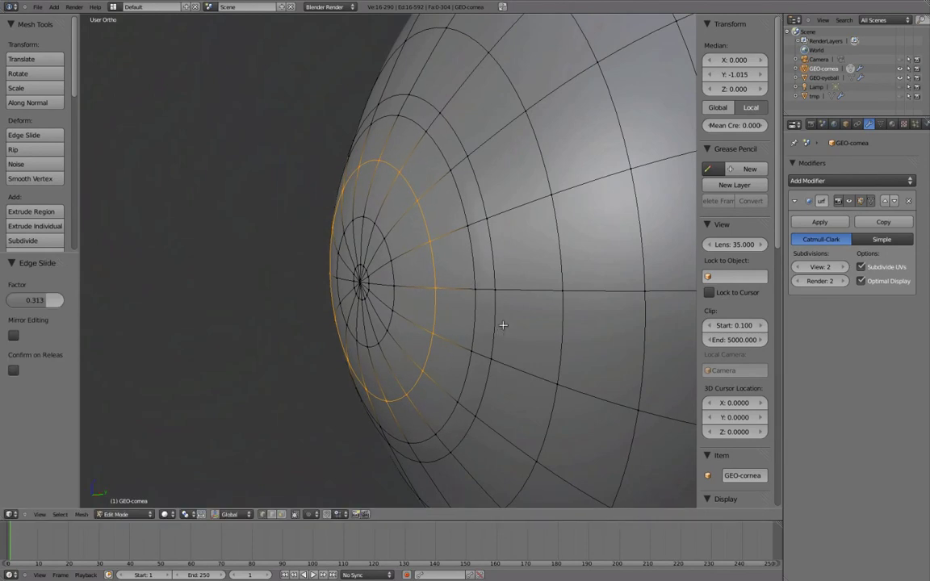
key("s")
left_click(505, 258)
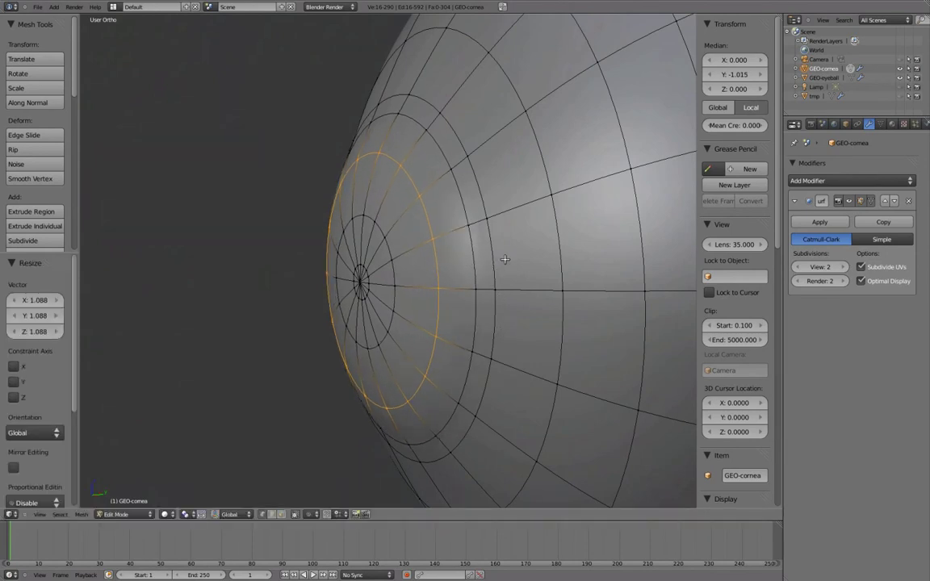
Step: Maximize the 3D view and flatten the front pole vertex and innermost ring by scaling them to 0 along Y
key("Tab")
mouse_move(502, 259)
middle_mouse_down()
mouse_move(436, 276)
mouse_move(550, 286)
mouse_move(602, 269)
middle_mouse_up()
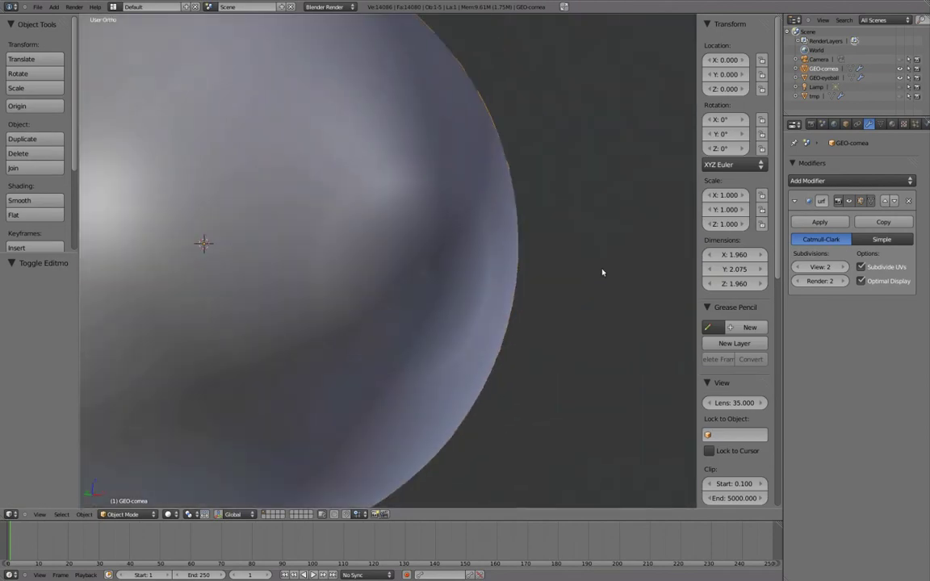
key("Tab")
scroll(452, 286, "up", 6)
right_click(499, 300)
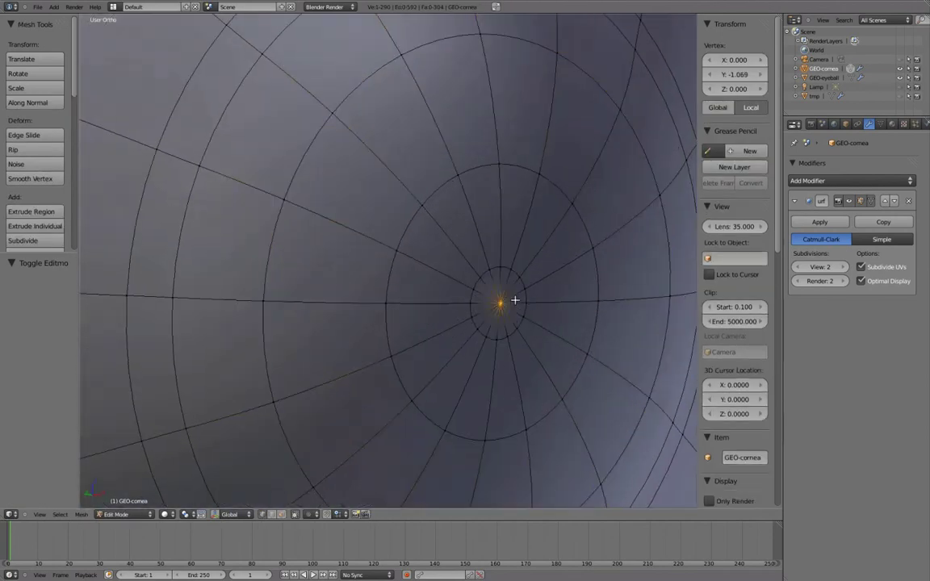
middle_click_drag(499, 300, 463, 286)
middle_click_drag(444, 248, 493, 276)
right_click(475, 236, "alt+shift")
key("ctrl+Up")
middle_click_drag(556, 264, 517, 203)
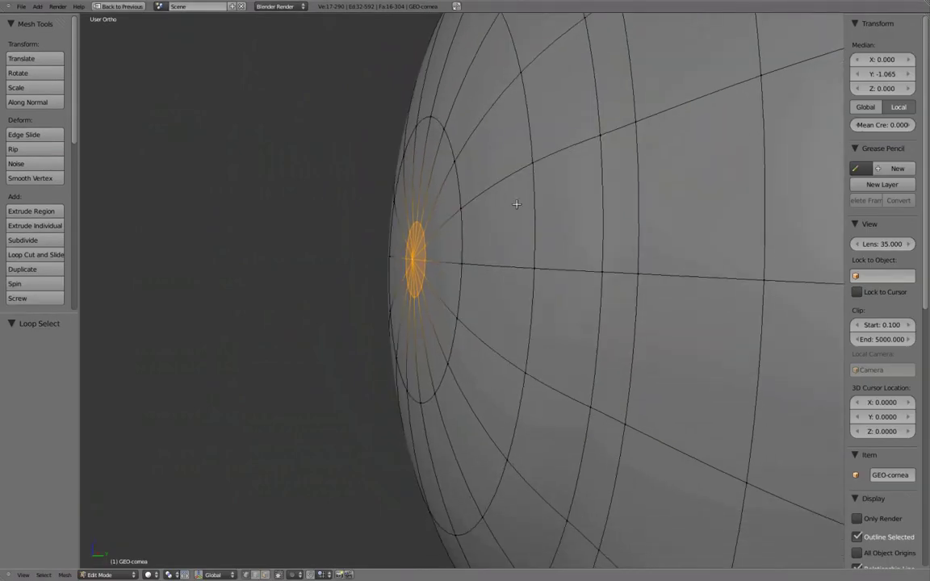
key("s")
key("y")
left_click(517, 204)
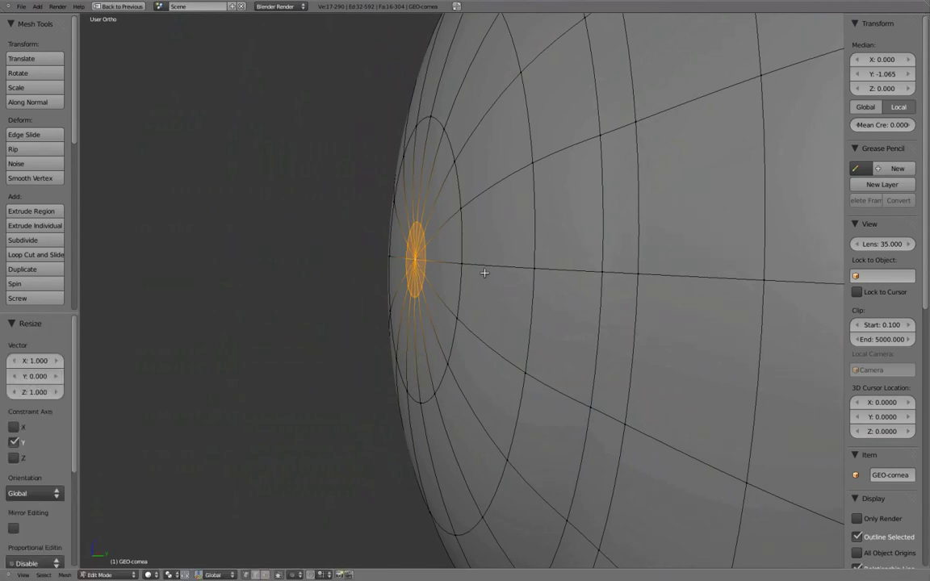
middle_click_drag(473, 272, 515, 299)
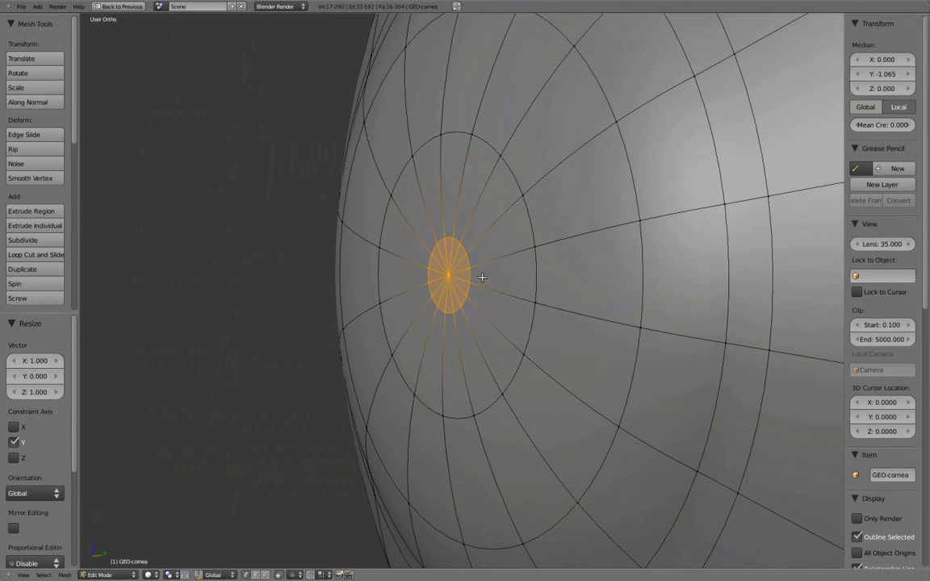
Step: Deselect the mesh and examine the cornea's bulge with solid shading in Object Mode from several angles
key("a")
middle_click_drag(477, 272, 556, 267)
key("Tab")
scroll(619, 262, "down", 1)
scroll(556, 267, "down", 4)
middle_click_drag(655, 318, 453, 268)
middle_click_drag(586, 276, 535, 265, "shift")
scroll(462, 266, "up", 1)
mouse_move(618, 265)
middle_mouse_down()
mouse_move(598, 301)
mouse_move(668, 287)
mouse_move(498, 289)
middle_mouse_up()
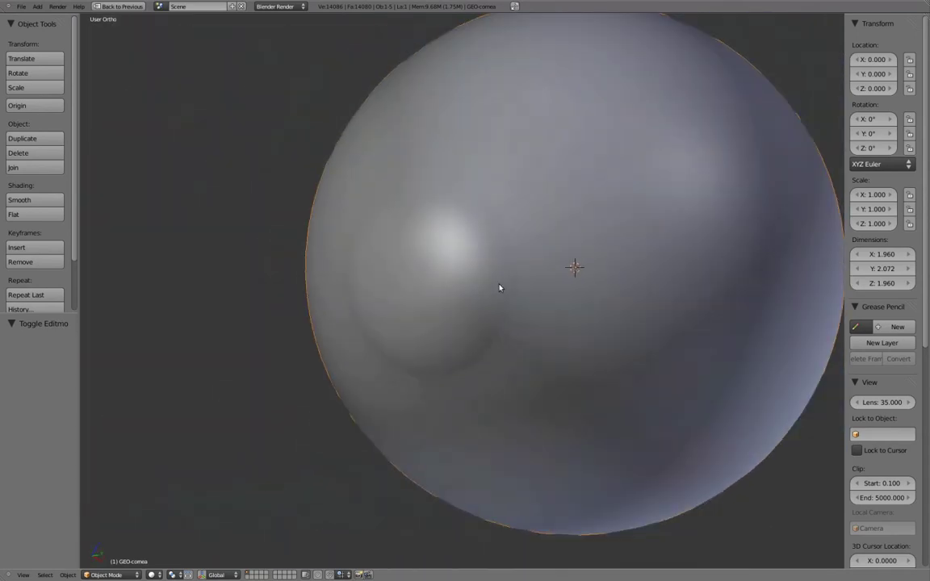
scroll(485, 272, "down", 2)
Step: Check the cornea's profile against the inner eyeball in side wireframe, and inspect its front with solid shading
key("z")
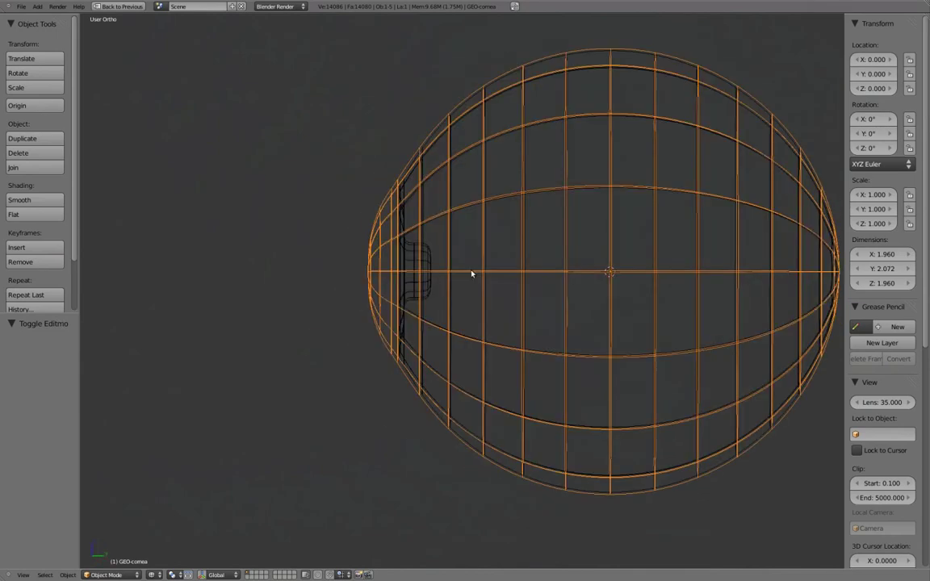
key("KP_3")
scroll(453, 273, "up", 3)
middle_click_drag(450, 272, 554, 299, "shift")
scroll(457, 330, "down", 2)
scroll(458, 321, "down", 1)
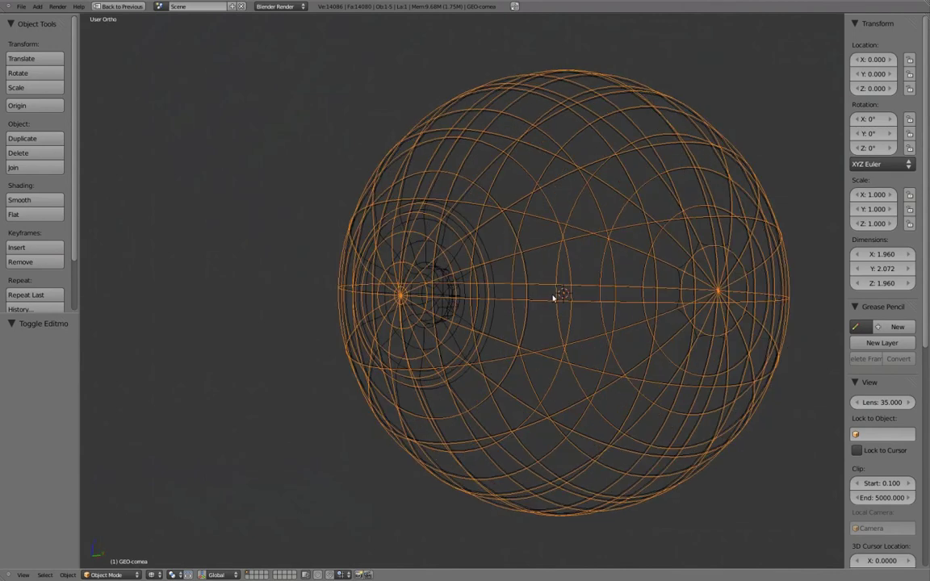
key("KP_1")
key("z")
scroll(540, 303, "up", 7)
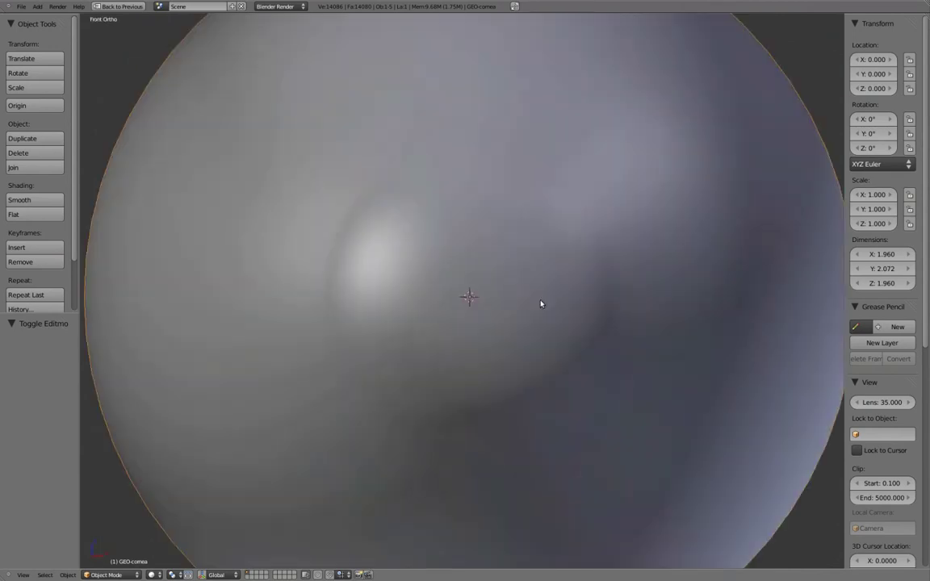
middle_click_drag(524, 309, 519, 308)
Step: Switch to face selection in Edit Mode and join the first pair of triangles at the cornea's front pole into a quad
key("Tab")
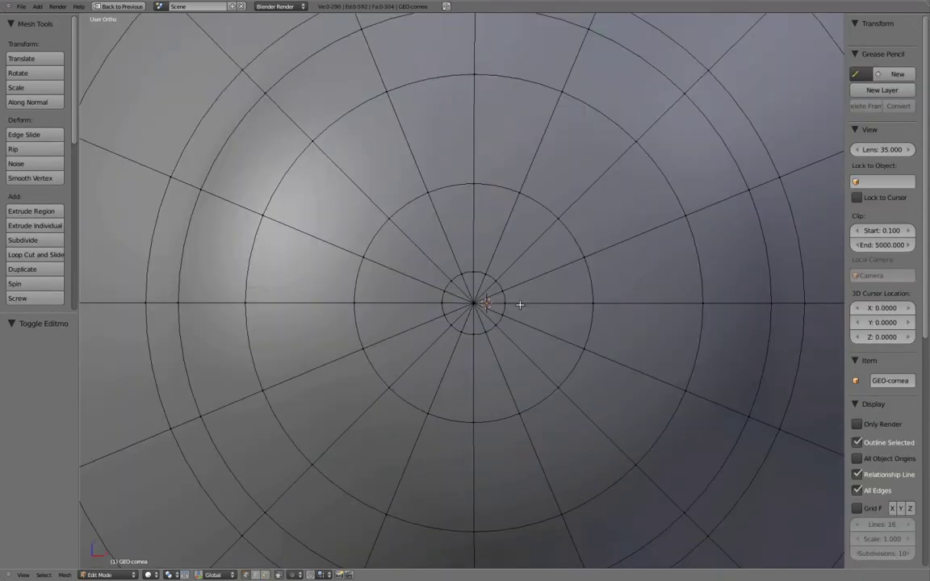
key("KP_1")
scroll(519, 305, "up", 3)
scroll(650, 303, "up", 1)
middle_click_drag(646, 296, 623, 303, "shift")
key("ctrl+Tab")
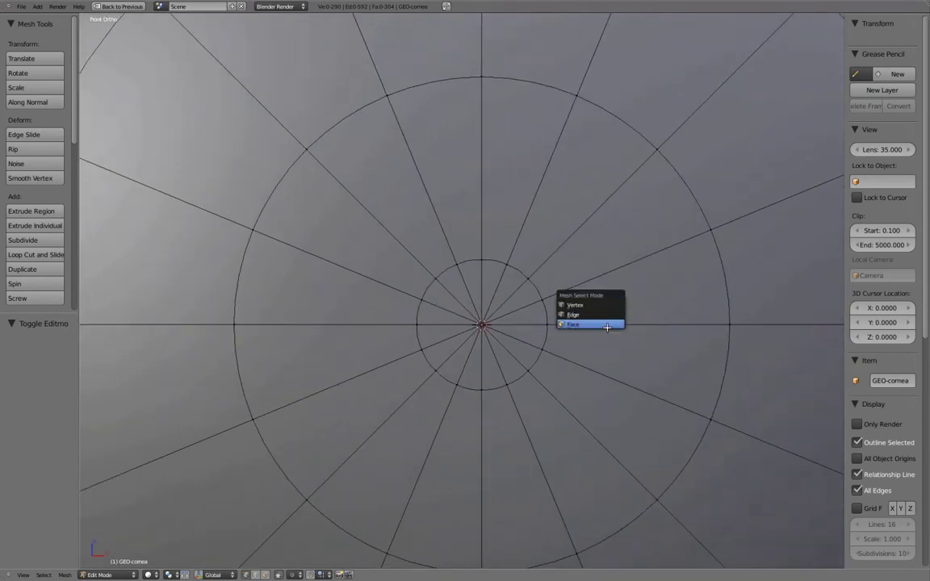
left_click(605, 323)
right_click(462, 287)
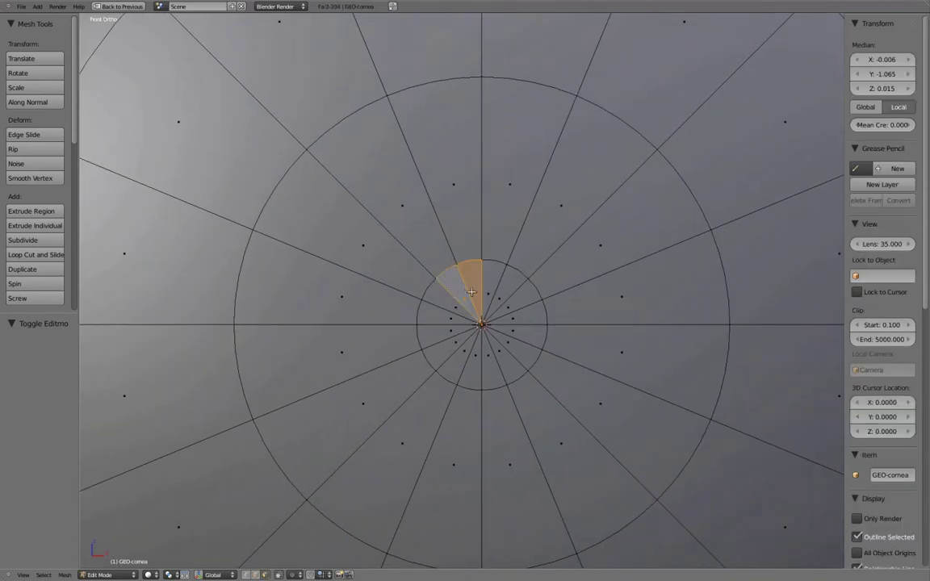
key("alt+j")
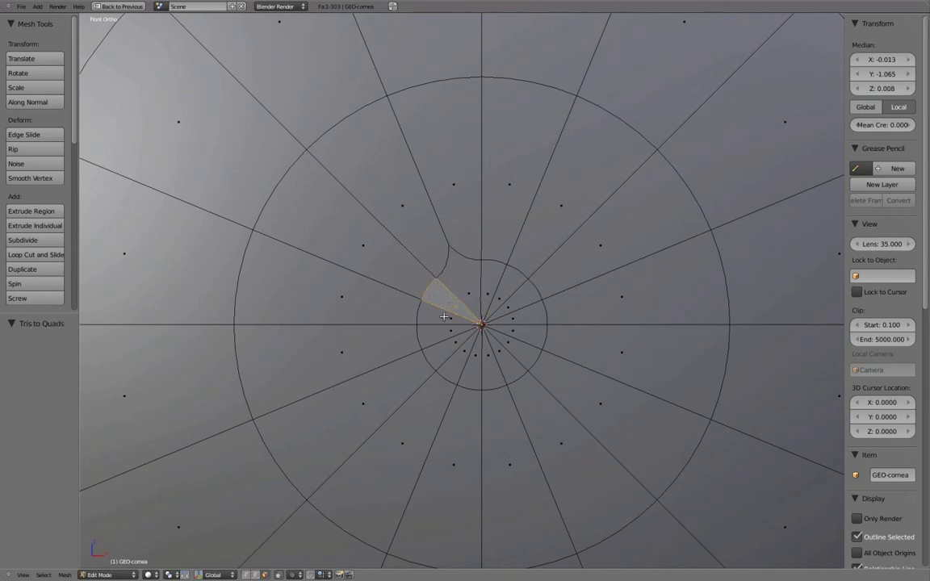
Step: Join the three remaining triangle pairs on the -X side of the front pole into quads
right_click(444, 316, "shift")
key("alt+j")
right_click(449, 345)
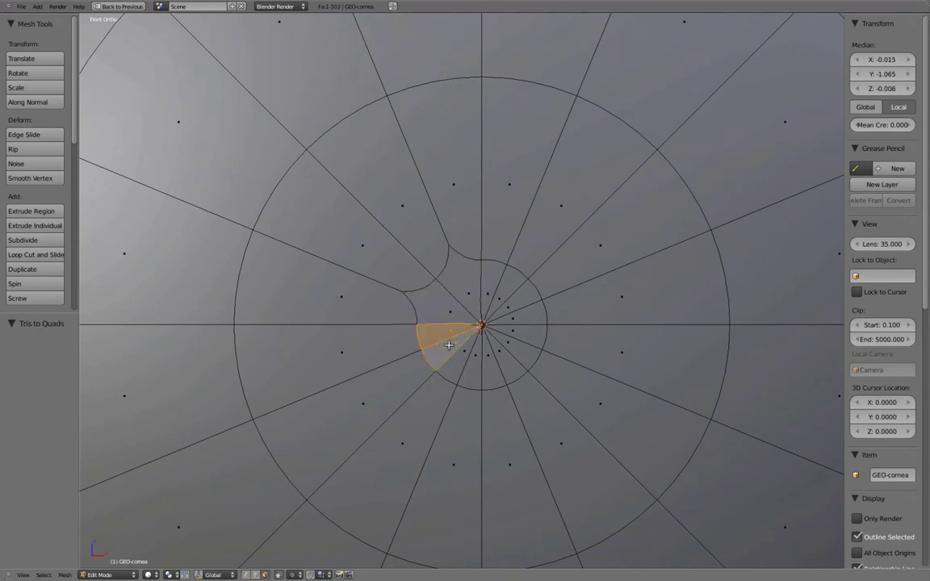
key("alt+j")
right_click(467, 356)
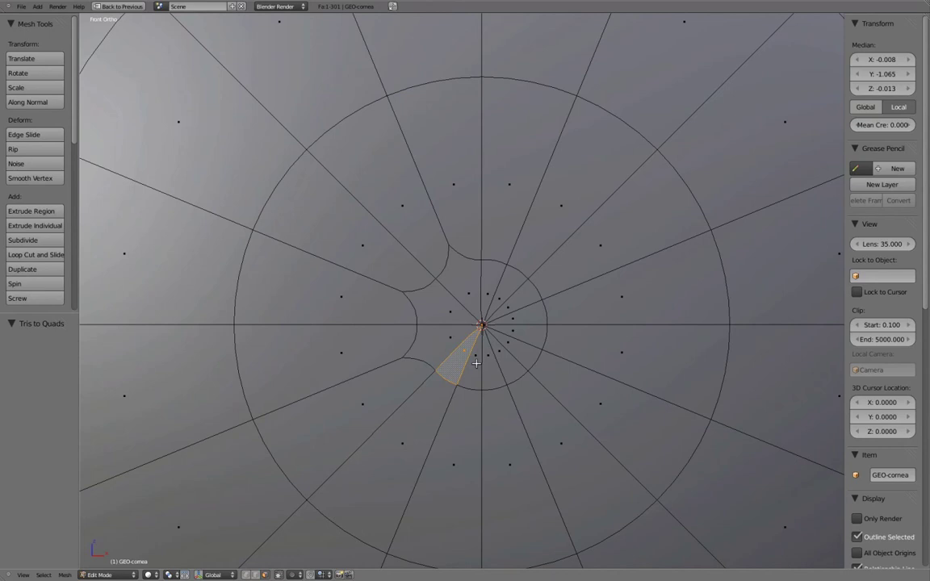
right_click(476, 363, "shift")
key("alt+j")
Step: Join the four triangle pairs on the +X side of the front pole into quads, return to vertex selection and deselect everything
right_click(492, 366)
right_click(505, 356, "shift")
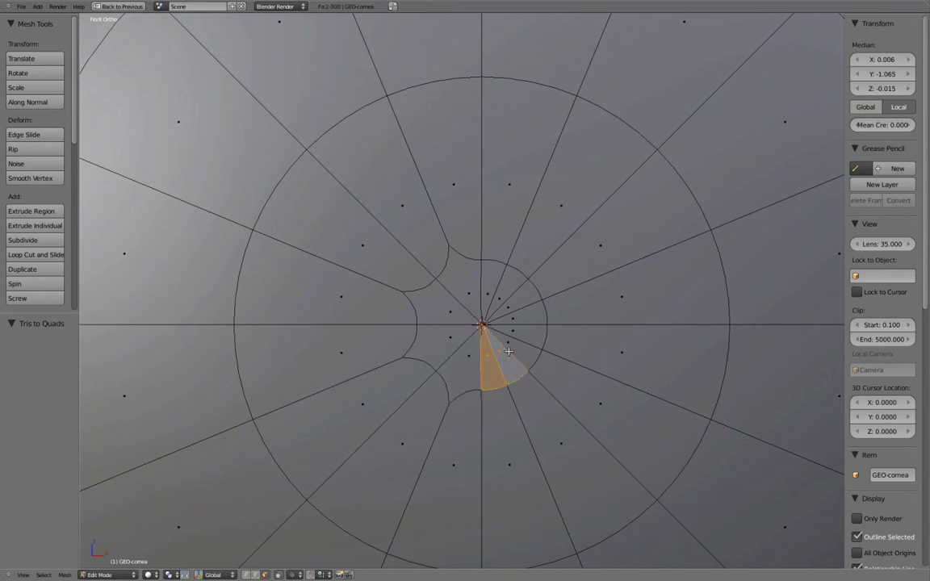
key("alt+j")
right_click(512, 333, "shift")
key("alt+j")
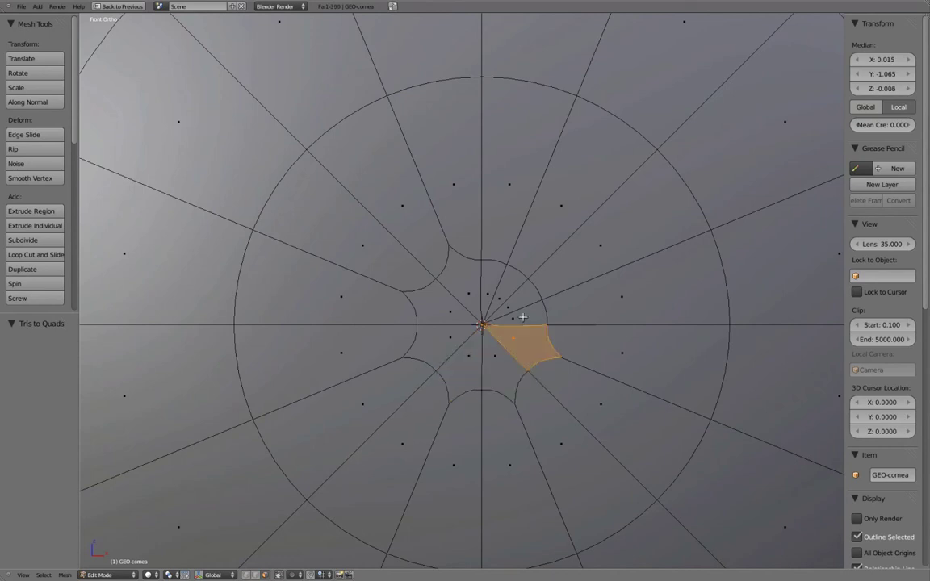
right_click(517, 315)
right_click(516, 305, "shift")
key("alt+j")
right_click(508, 290)
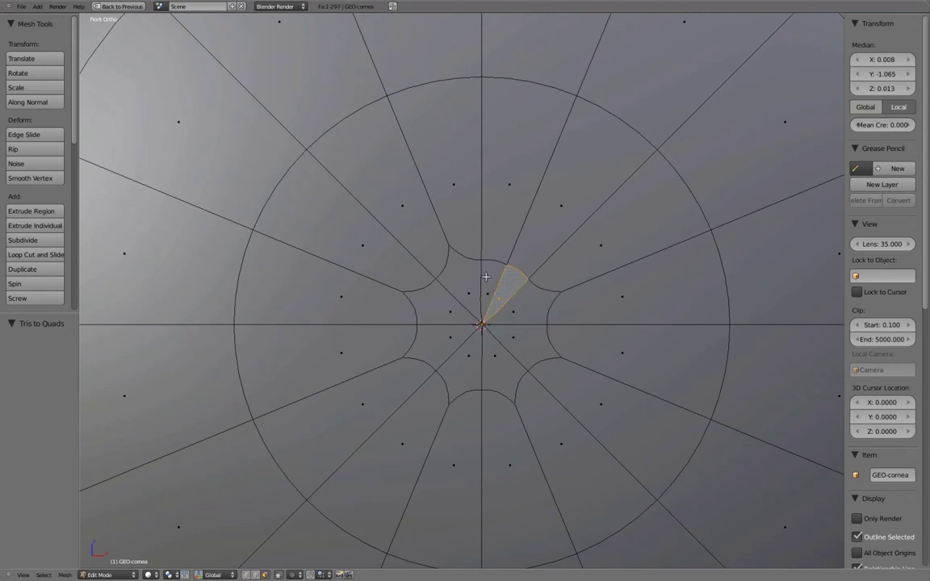
right_click(494, 283, "shift")
key("alt+j")
key("ctrl+Tab")
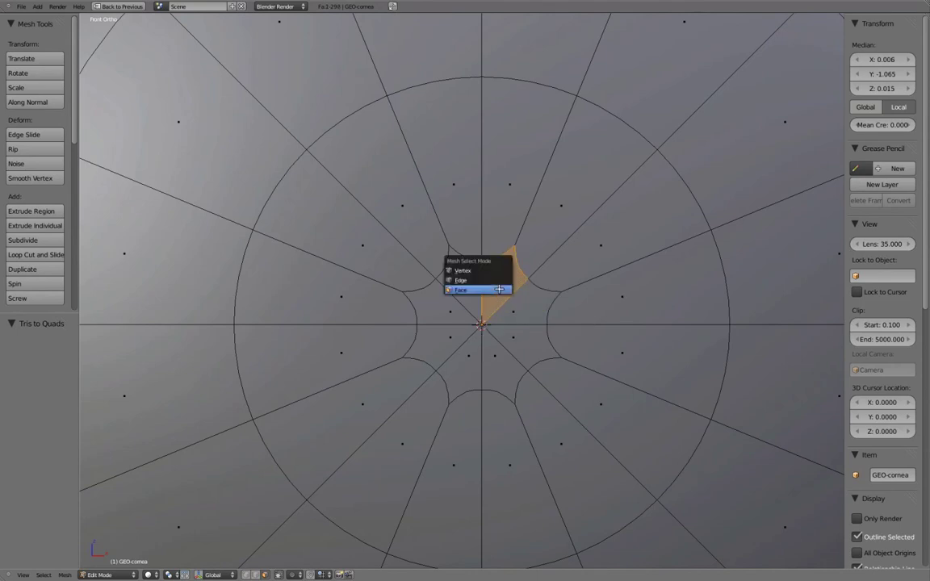
left_click(491, 268)
key("a")
Step: Examine the smoothing around the cornea's quad pole in Object Mode, and return to Edit Mode
scroll(517, 306, "down", 9)
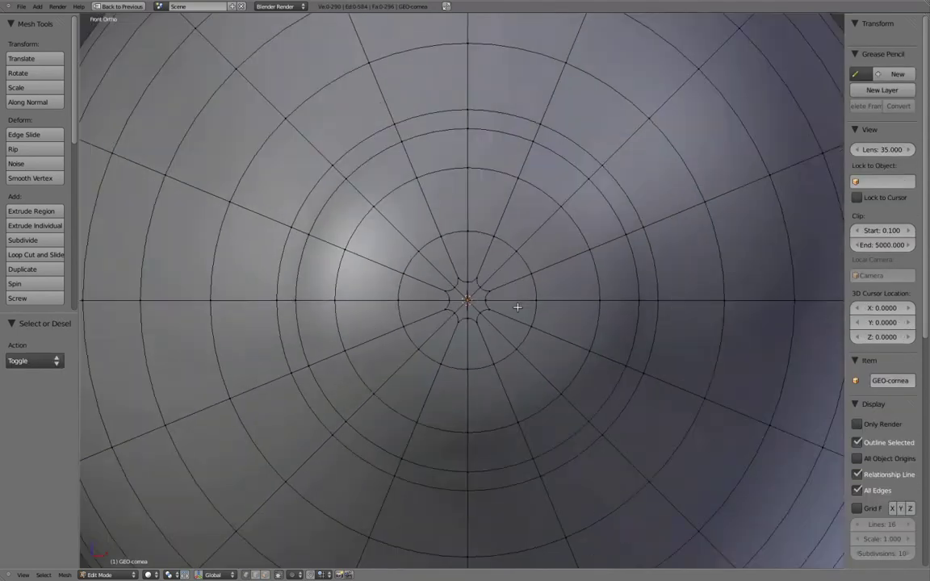
key("Tab")
middle_click_drag(519, 301, 583, 276)
scroll(446, 310, "down", 1)
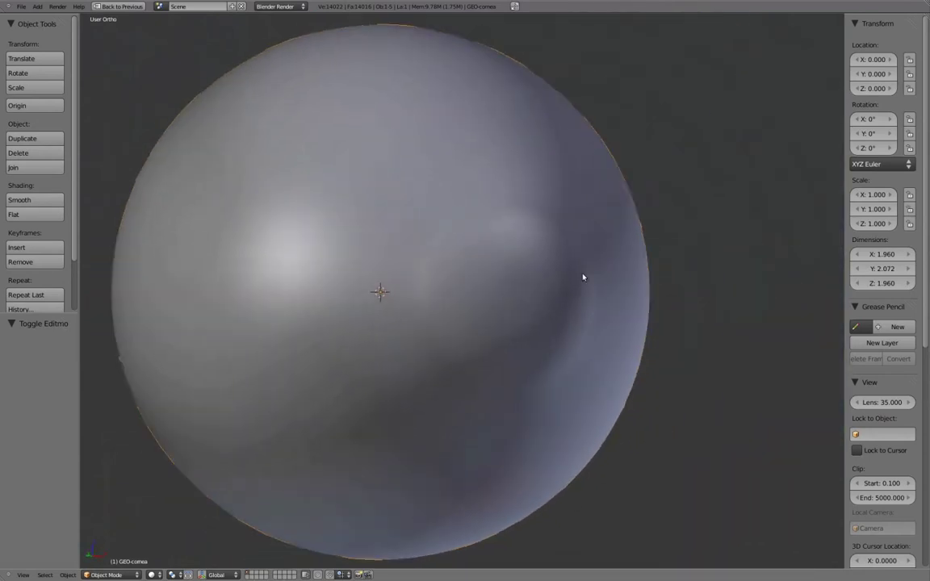
scroll(574, 280, "up", 4)
key("Tab")
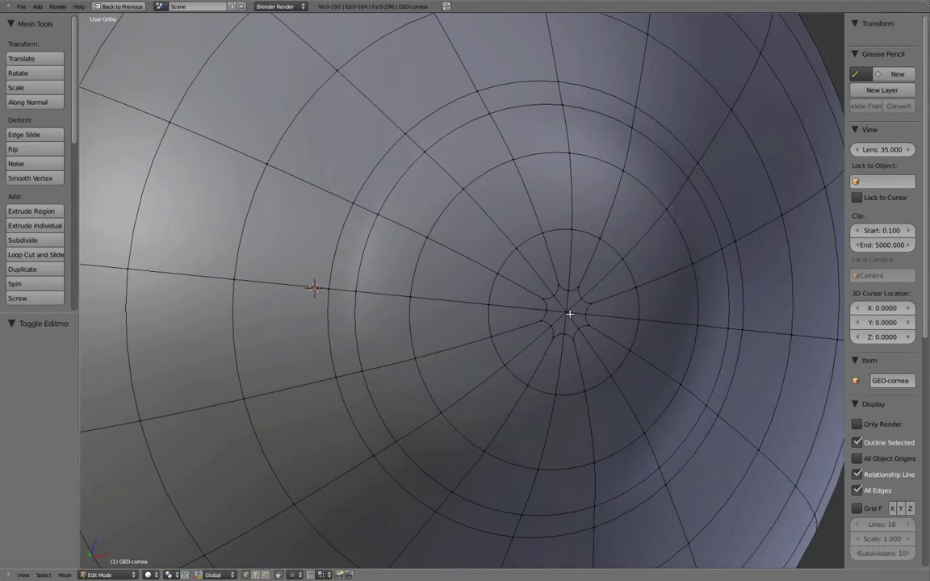
Step: Smooth the vertices around the cornea's front pole and check the shading in Object Mode
key("c")
left_click(569, 313)
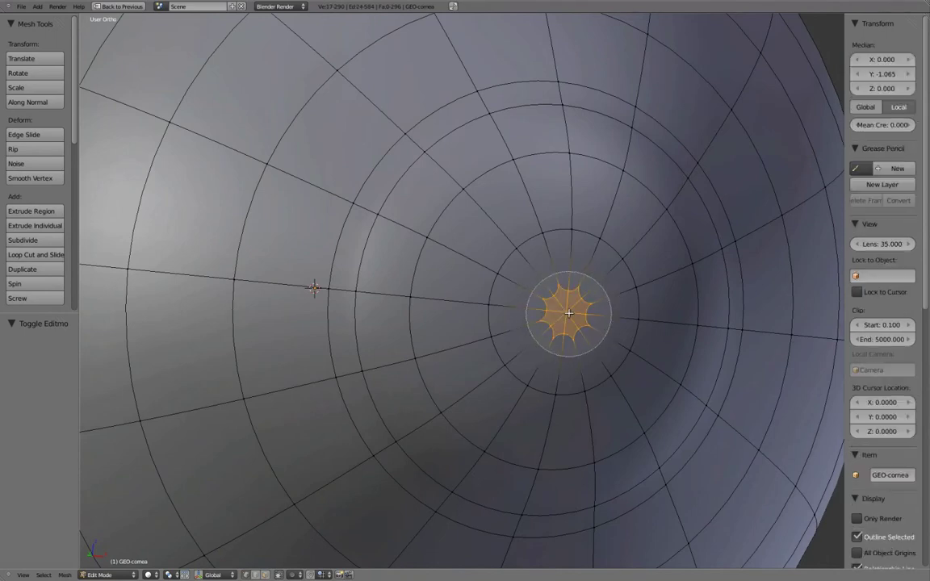
key("w")
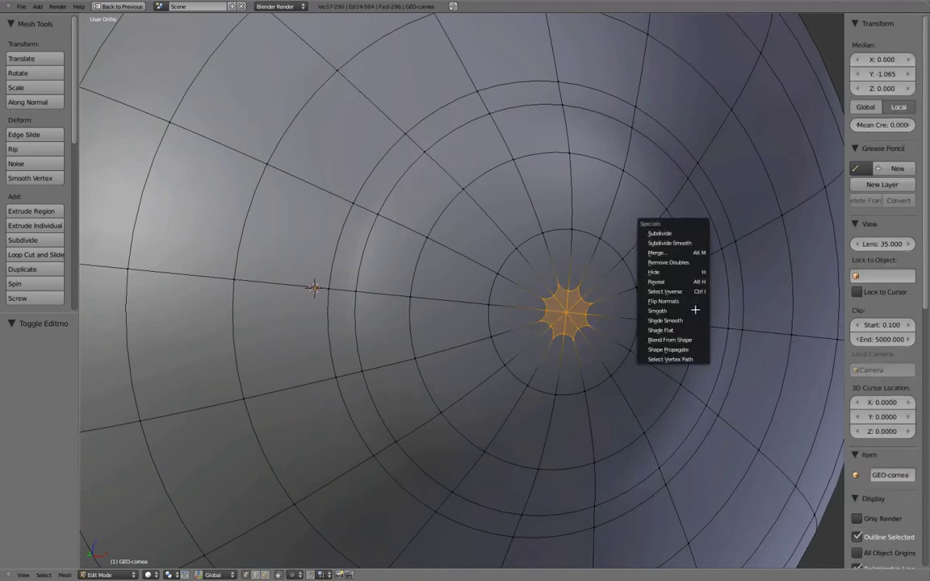
left_click(695, 310)
key("Tab")
scroll(654, 321, "down", 3)
middle_click_drag(654, 320, 496, 317)
Step: Try smoothing the front pole vertices together with the surrounding edge loop, and undo that smoothing
key("Tab")
right_click(458, 285, "alt+shift")
key("w")
left_click(612, 278)
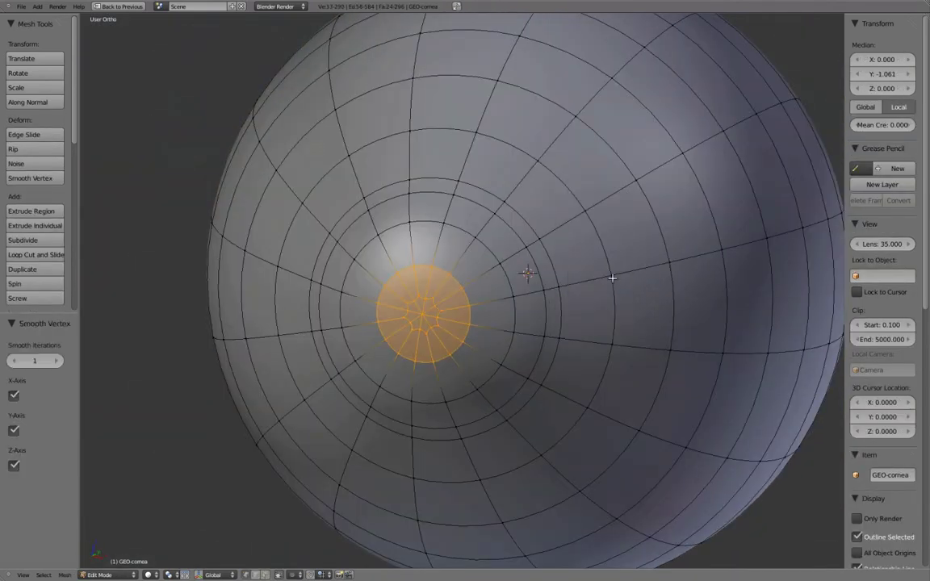
key("Tab")
middle_click_drag(560, 302, 539, 338)
key("ctrl+z")
Step: Examine the cornea's front pole from several angles, comparing the smooth surface with its edge flow in Edit Mode
mouse_move(476, 307)
middle_mouse_down()
mouse_move(480, 294)
mouse_move(502, 297)
mouse_move(463, 322)
mouse_move(520, 197)
mouse_move(587, 177)
mouse_move(523, 264)
mouse_move(565, 259)
mouse_move(608, 272)
mouse_move(589, 235)
mouse_move(622, 219)
middle_mouse_up()
scroll(475, 311, "up", 1)
key("Tab")
key("l")
key("ctrl+KP_Subtract")
key("Tab")
scroll(465, 328, "up", 1)
scroll(621, 220, "down", 5)
key("Tab")
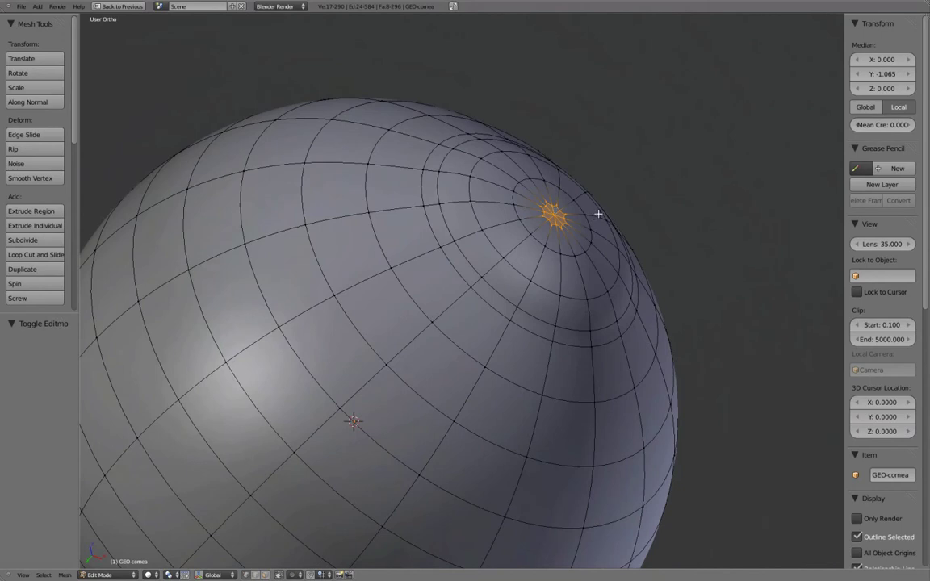
key("Tab")
key("a")
middle_click_drag(599, 215, 458, 345)
key("Tab")
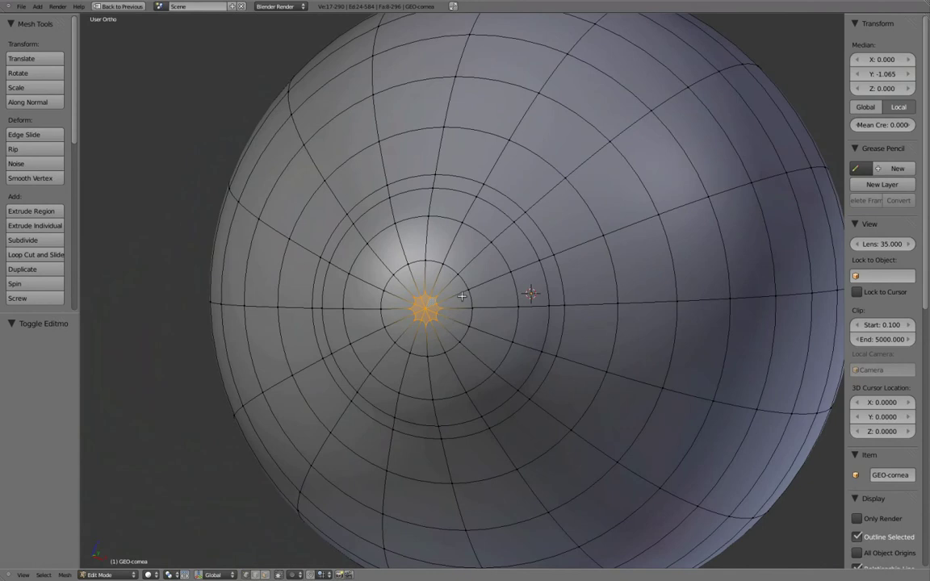
Step: Select only the edge loop surrounding the cornea's front pole quads and scale it by 0.792
key("a")
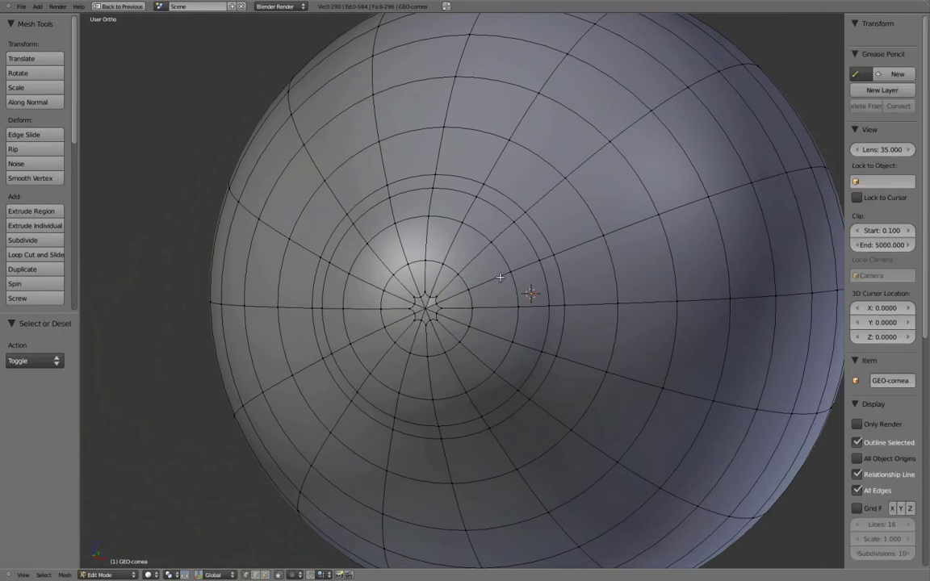
right_click(470, 288, "alt")
key("s")
left_click(482, 280)
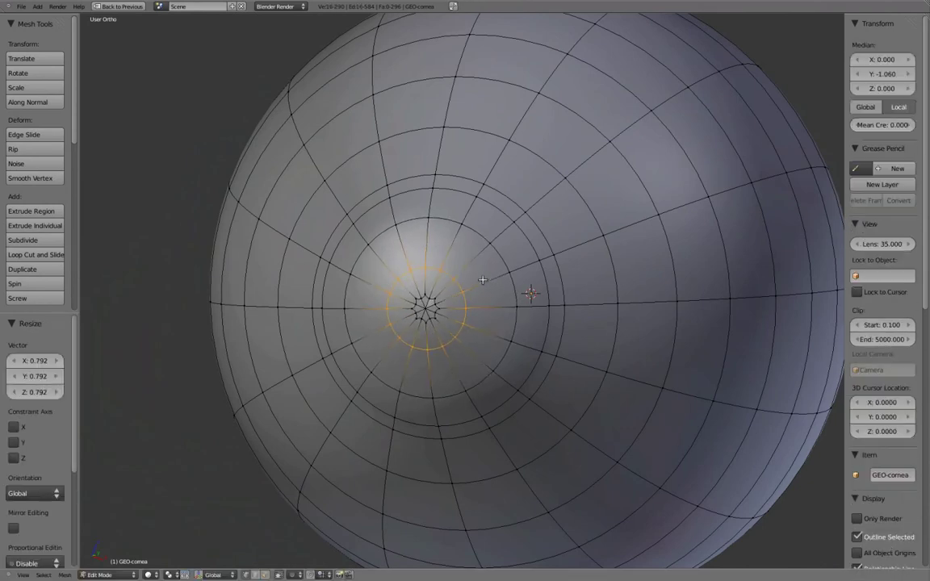
Step: Examine the shading of the cornea's bulge in Object Mode from several angles, leaving the mesh deselected
key("Tab")
middle_click_drag(466, 291, 491, 235)
middle_click_drag(457, 301, 534, 269)
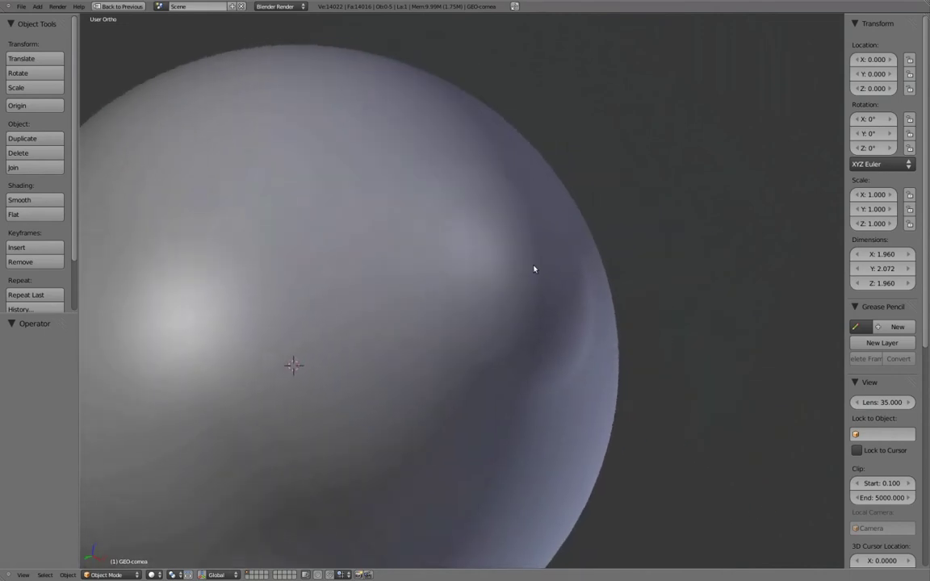
scroll(533, 268, "up", 2)
middle_click_drag(599, 281, 452, 278)
key("Tab")
scroll(571, 272, "down", 3)
key("a")
scroll(570, 250, "down", 3)
key("Tab")
scroll(591, 233, "down", 2)
scroll(591, 234, "down", 1)
middle_click_drag(591, 234, 552, 322)
Step: Examine the edge loops around the cornea's front pole in Edit Mode and leave everything deselected
scroll(553, 321, "up", 4)
key("Tab")
scroll(553, 321, "up", 1)
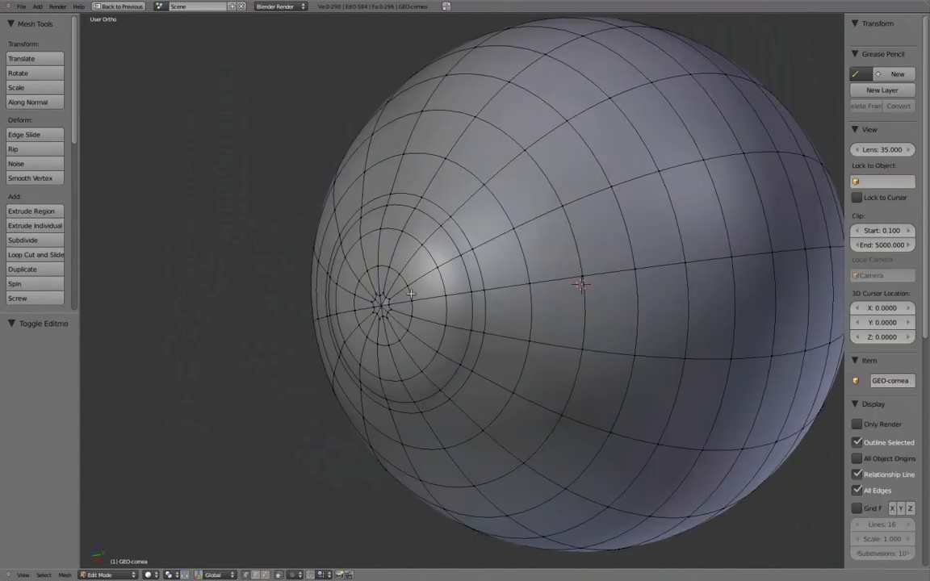
right_click(416, 291, "alt")
middle_click_drag(466, 272, 510, 272)
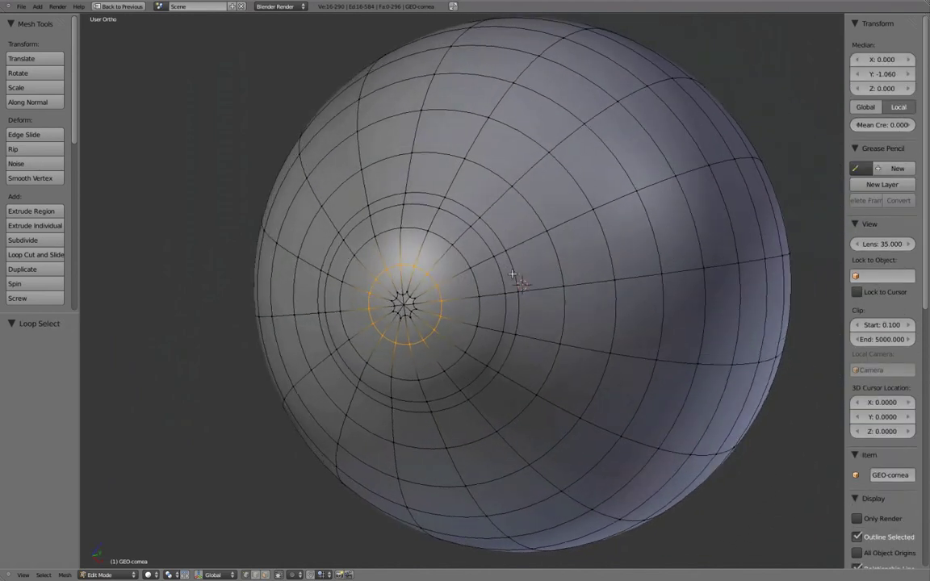
scroll(510, 272, "down", 4)
key("a")
middle_click_drag(616, 264, 547, 276)
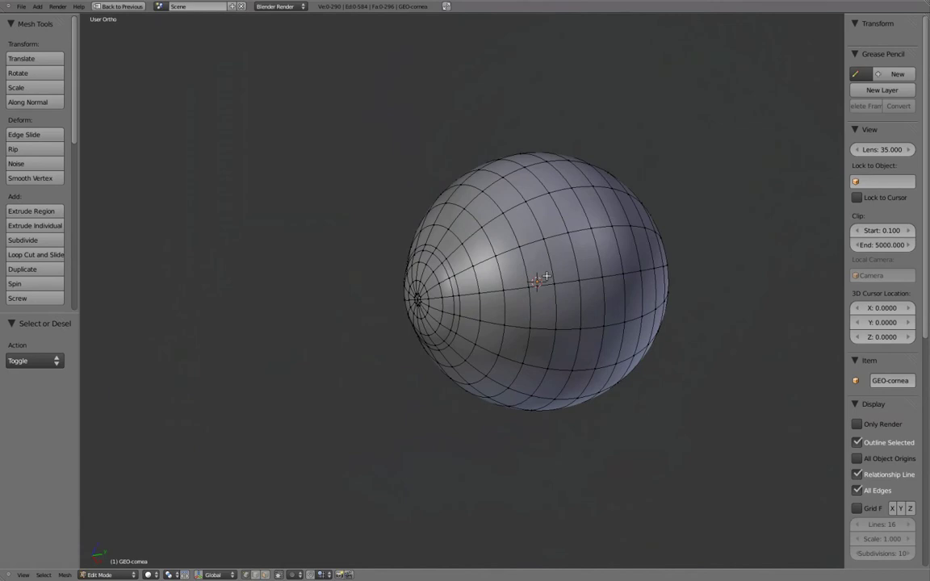
Step: Inspect the back of the cornea in Object Mode with solid and wireframe shading
key("ctrl+KP_1")
key("Tab")
scroll(502, 301, "up", 2)
middle_click_drag(502, 301, 596, 307)
key("z")
middle_click_drag(670, 292, 570, 278)
scroll(571, 277, "up", 1)
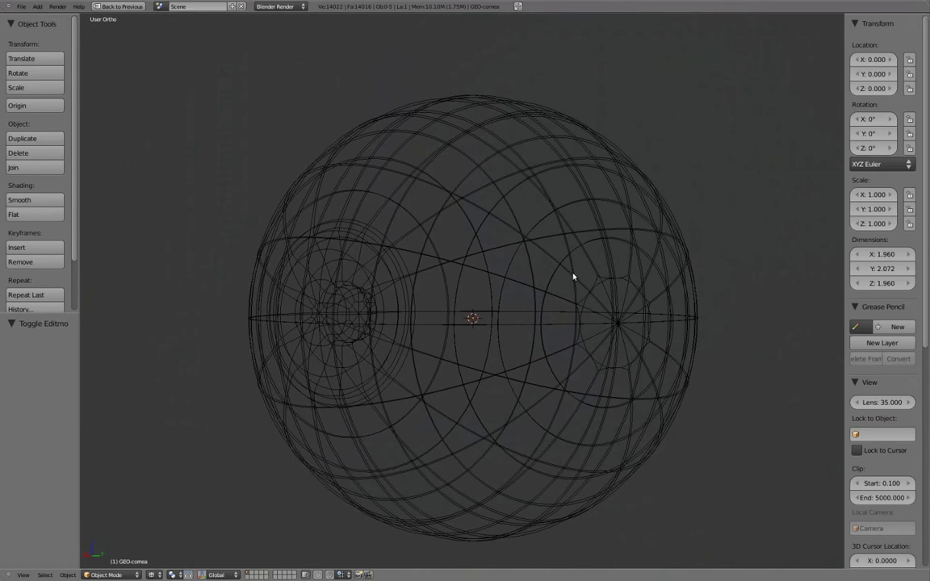
Step: In the back view, edit the cornea with face selection and join the first pair of triangles at the back pole into a quad
key("ctrl+KP_1")
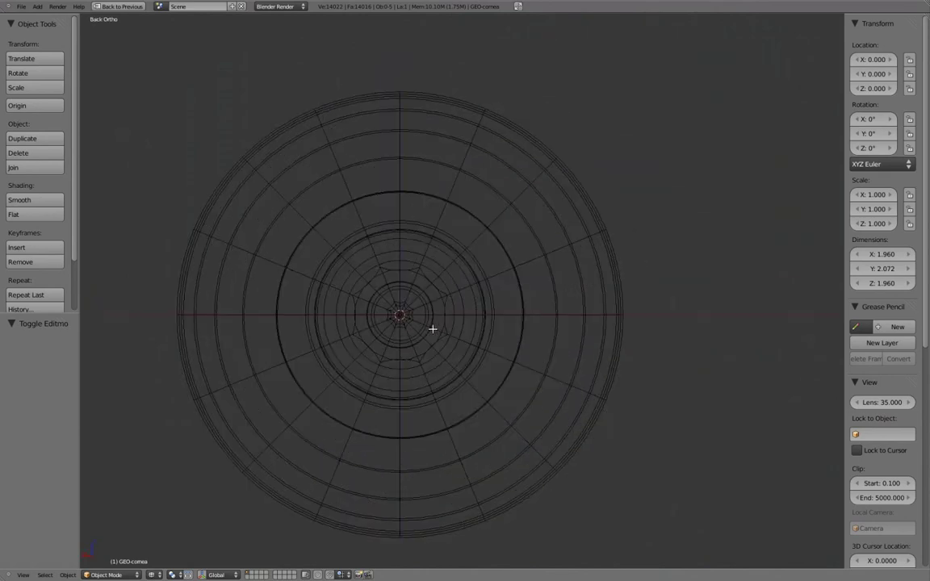
key("Tab")
key("z")
middle_click_drag(423, 322, 447, 316, "shift")
key("ctrl+Tab")
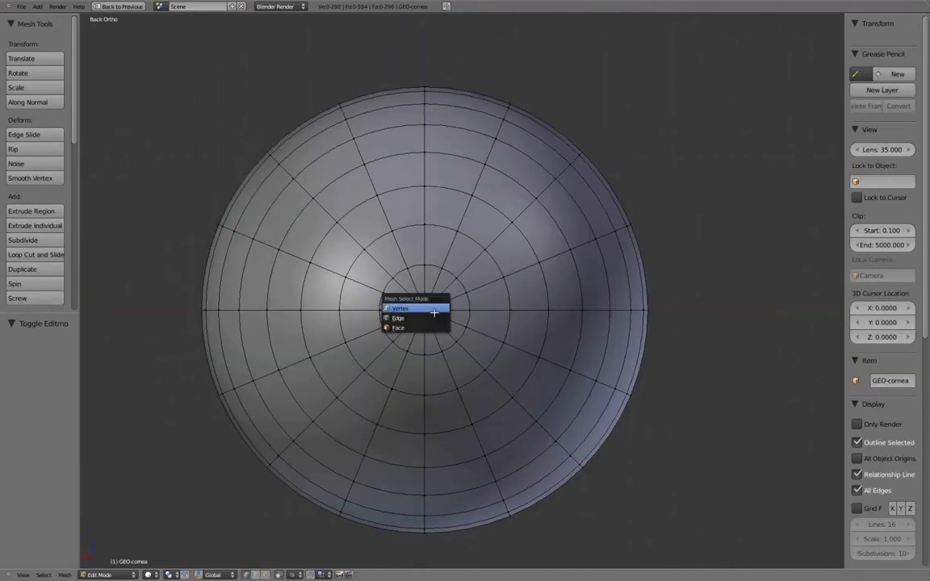
left_click(431, 327)
scroll(430, 327, "up", 3)
right_click(349, 247)
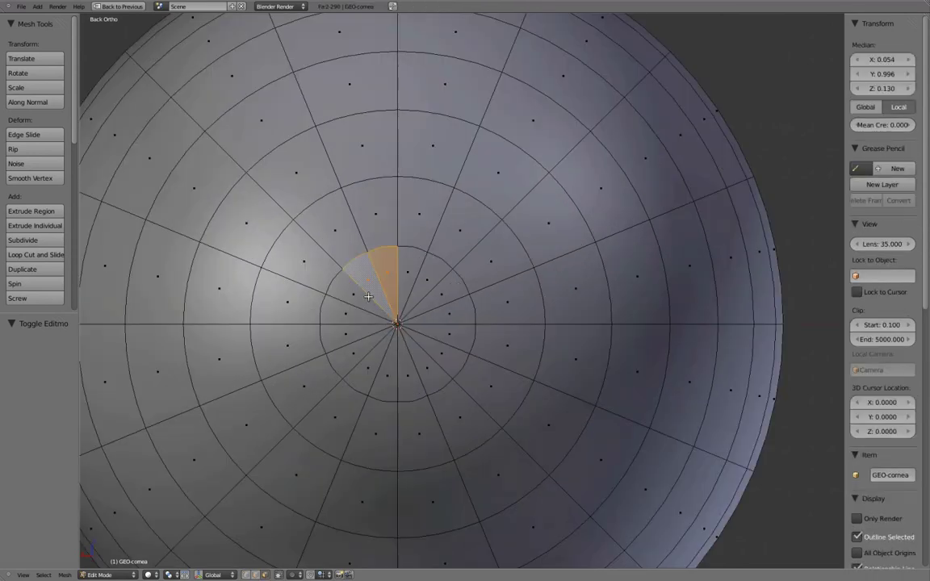
key("alt+j")
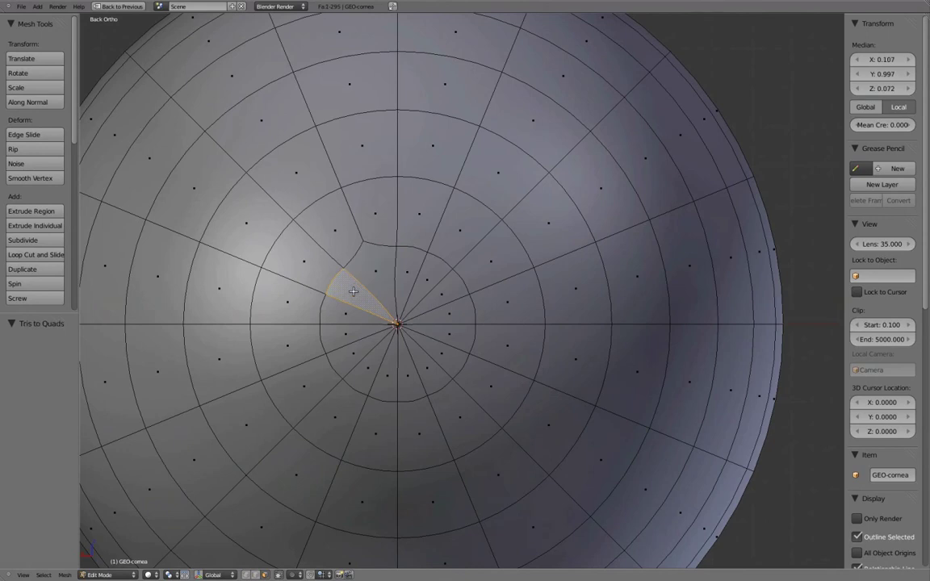
Step: Join the three remaining triangle pairs on the +X side of the back pole into quads
right_click(352, 311, "shift")
key("alt+j")
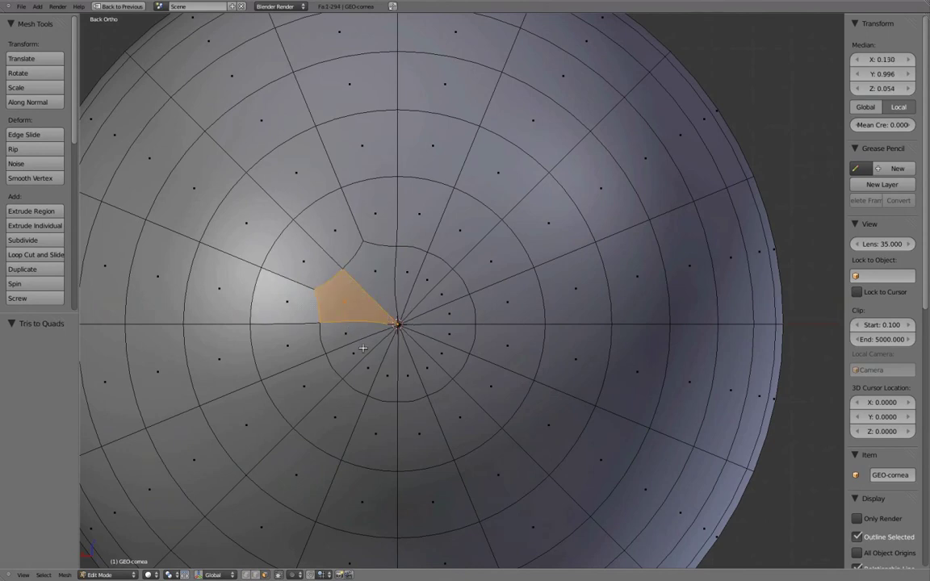
right_click(363, 348)
right_click(378, 369)
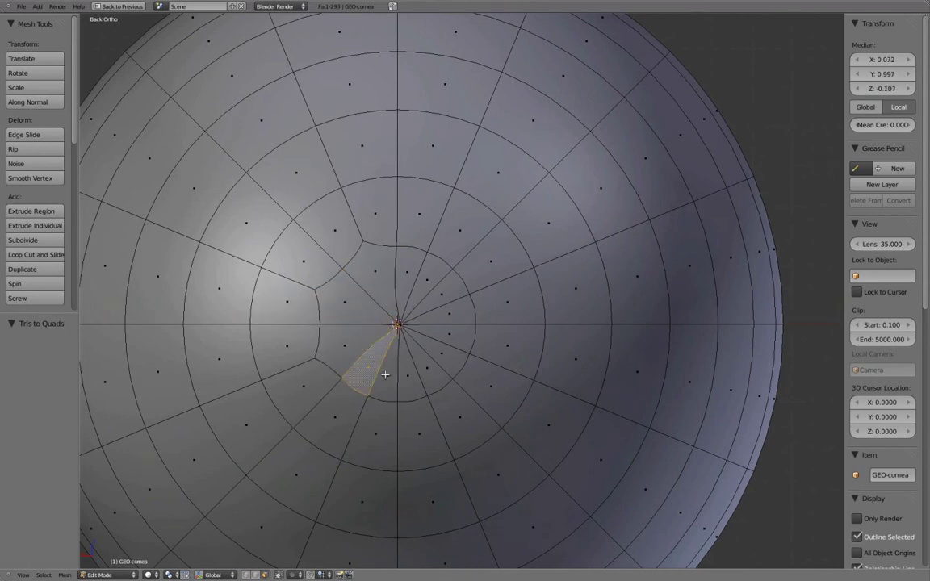
right_click(384, 374)
Step: Join the four triangle pairs on the -X side of the back pole into quads, return to vertex selection and deselect everything
right_click(421, 370)
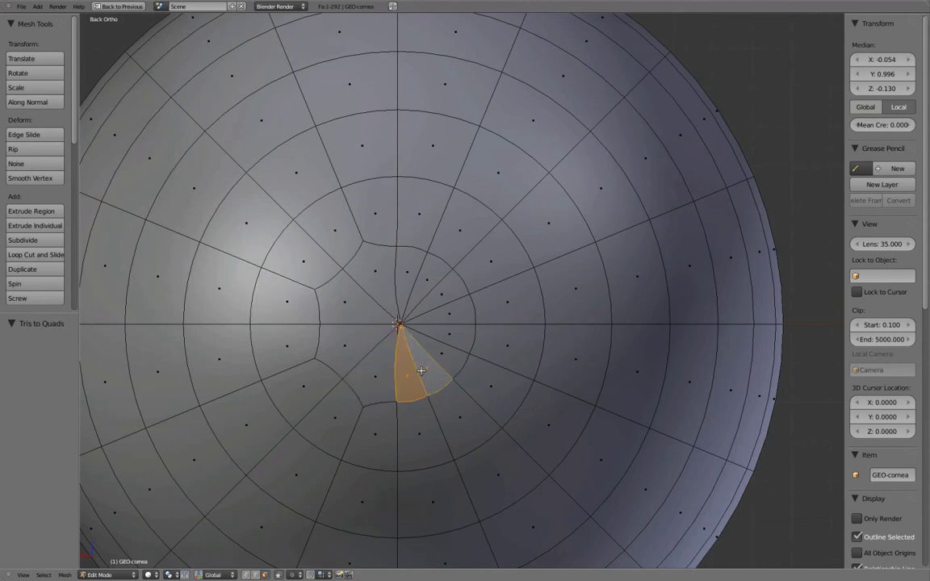
right_click(445, 342)
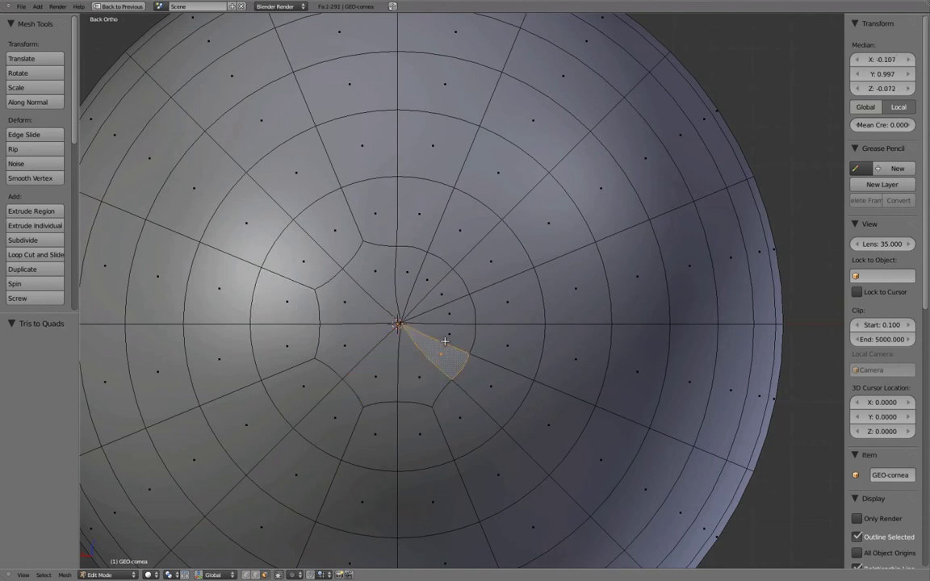
right_click(449, 325)
right_click(445, 294)
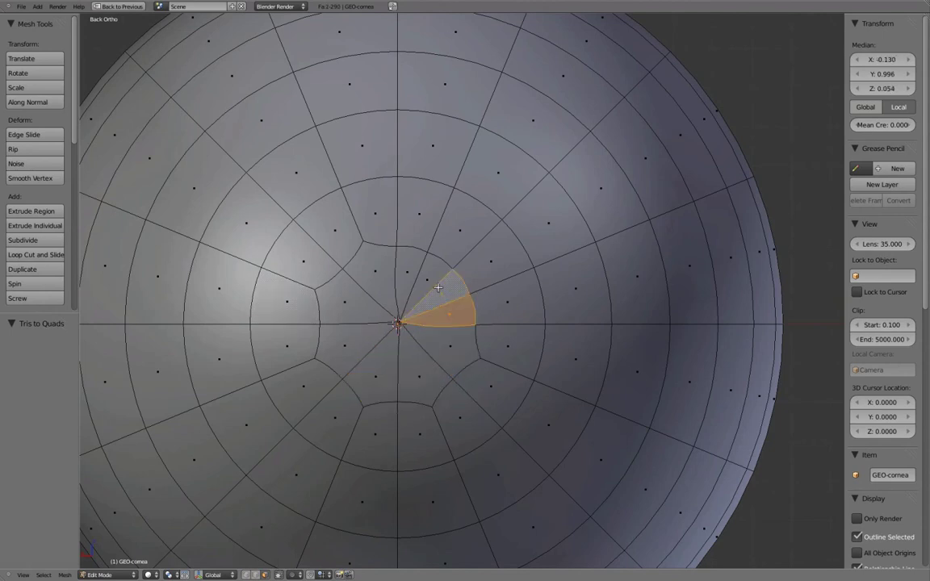
right_click(413, 275)
right_click(411, 273, "shift")
key("alt+j")
key("ctrl+Tab")
left_click(452, 285)
key("a")
Step: Leave Edit Mode and examine the whole cornea in wireframe and solid shading
scroll(468, 300, "down", 3)
key("Tab")
mouse_move(469, 288)
middle_mouse_down()
mouse_move(722, 305)
mouse_move(504, 312)
mouse_move(519, 326)
middle_mouse_up()
scroll(577, 301, "down", 4)
key("z")
scroll(553, 295, "up", 5)
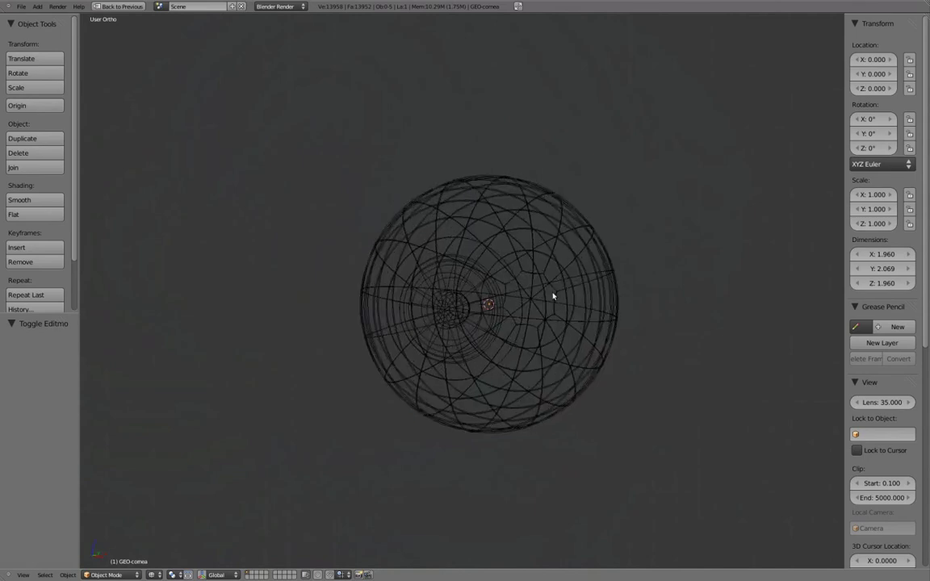
key("z")
mouse_move(455, 269)
middle_mouse_down()
mouse_move(462, 321)
mouse_move(425, 338)
mouse_move(464, 258)
mouse_move(405, 292)
mouse_move(527, 151)
mouse_move(546, 104)
mouse_move(569, 108)
mouse_move(517, 224)
mouse_move(476, 230)
middle_mouse_up()
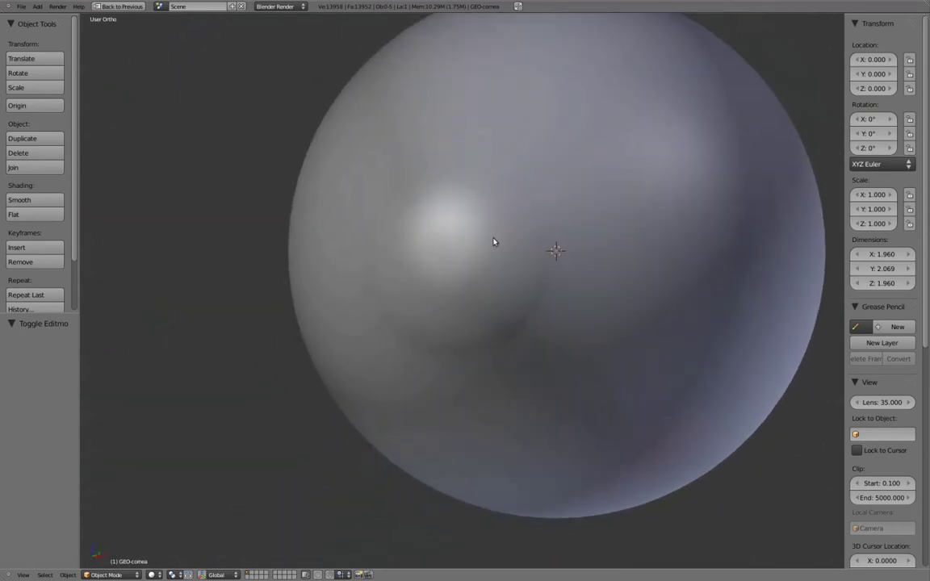
Step: Examine the cornea's silhouette and bulge from the front view and around to the side
key("KP_1")
scroll(543, 271, "down", 3)
scroll(543, 271, "down", 2)
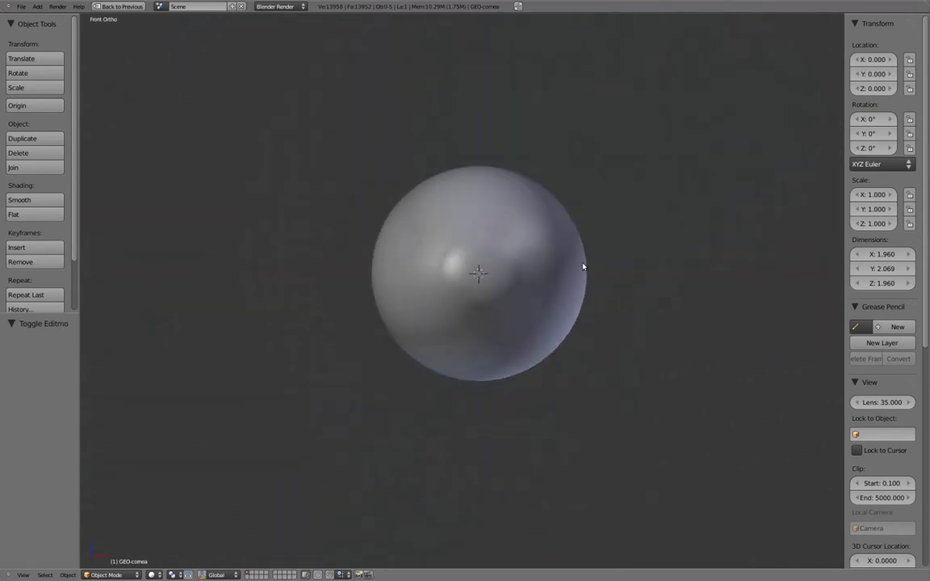
scroll(583, 266, "down", 1)
key("KP_6")
key("KP_6")
key("KP_6")
mouse_move(602, 259)
middle_mouse_down()
mouse_move(550, 255)
mouse_move(552, 280)
mouse_move(503, 270)
mouse_move(546, 304)
middle_mouse_up()
scroll(549, 256, "up", 4)
scroll(549, 256, "up", 1)
Step: Restore the full editor layout, unhide the tmp object and display the eye in wireframe from the right view
key("ctrl+Up")
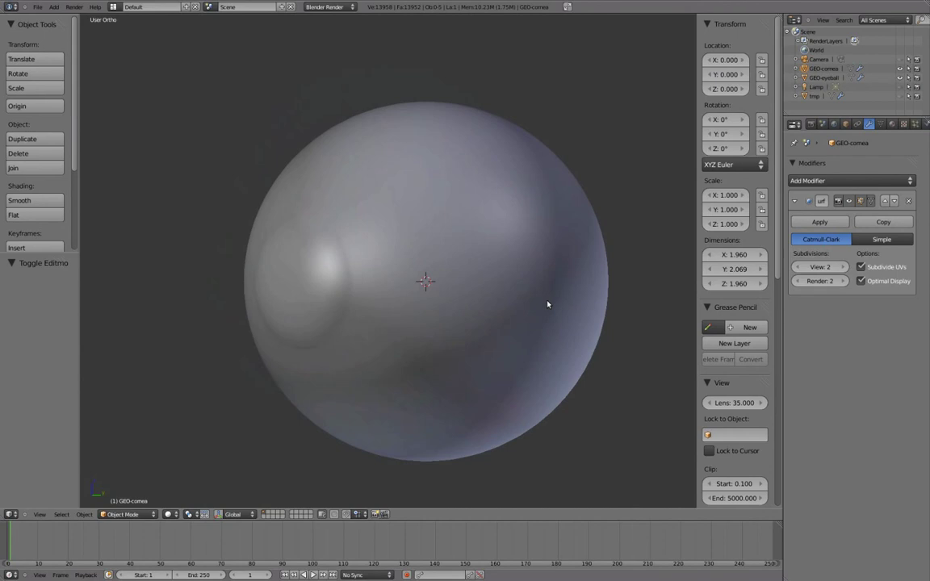
key("KP_6")
key("KP_6")
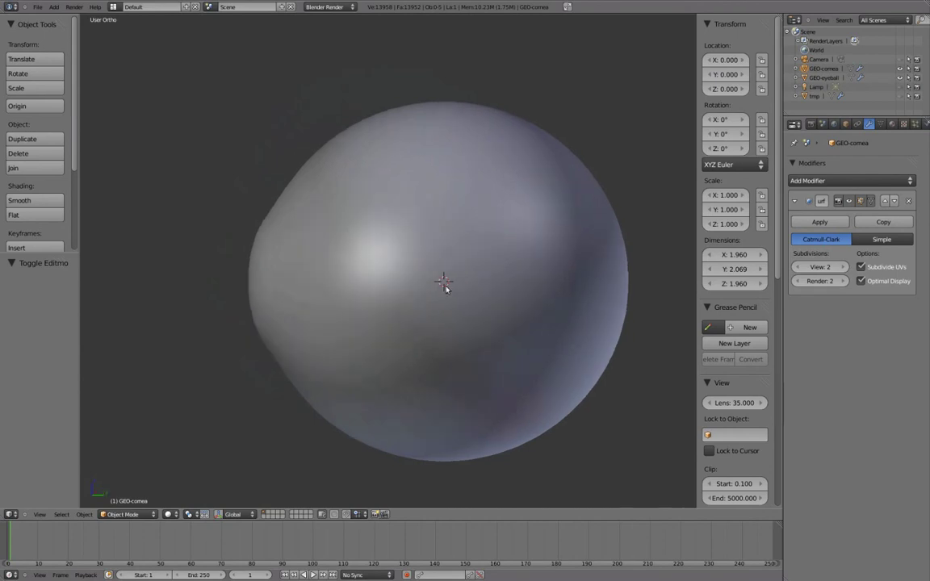
key("z")
key("KP_3")
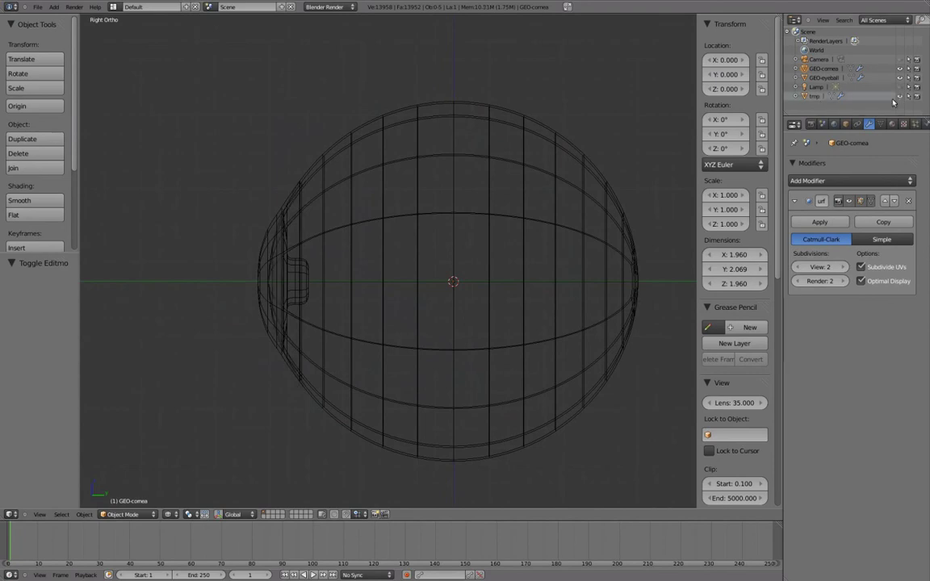
Step: Select the tmp sphere, compare its profile with the cornea's bulge, and delete it
right_click(309, 269)
middle_click_drag(310, 270, 377, 264, "shift")
scroll(367, 265, "up", 3)
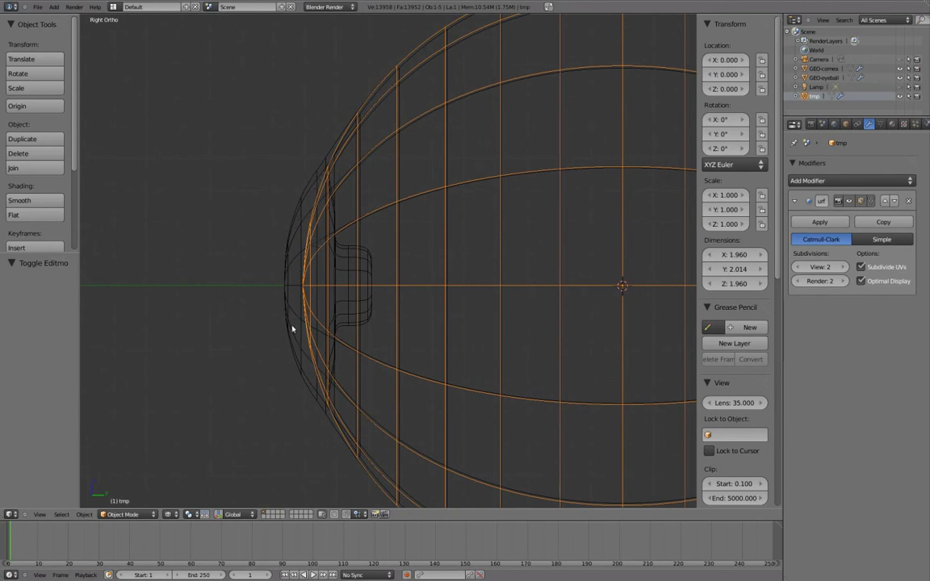
key("x")
left_click(313, 265)
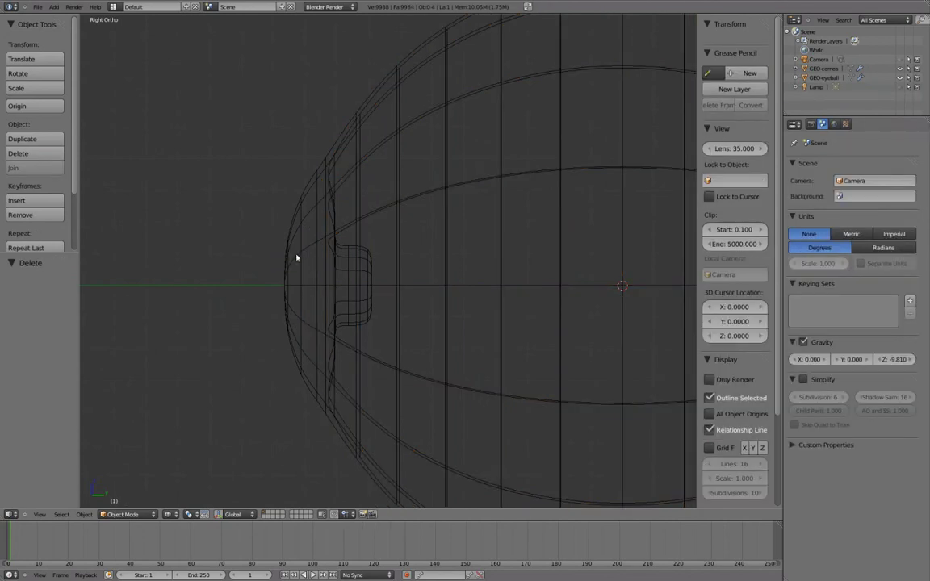
Step: In solid shading, set the cornea object's maximum draw type to Wire and deselect it
right_click(328, 258)
scroll(540, 265, "down", 5)
mouse_move(540, 266)
middle_mouse_down()
mouse_move(442, 269)
mouse_move(535, 287)
middle_mouse_up()
key("z")
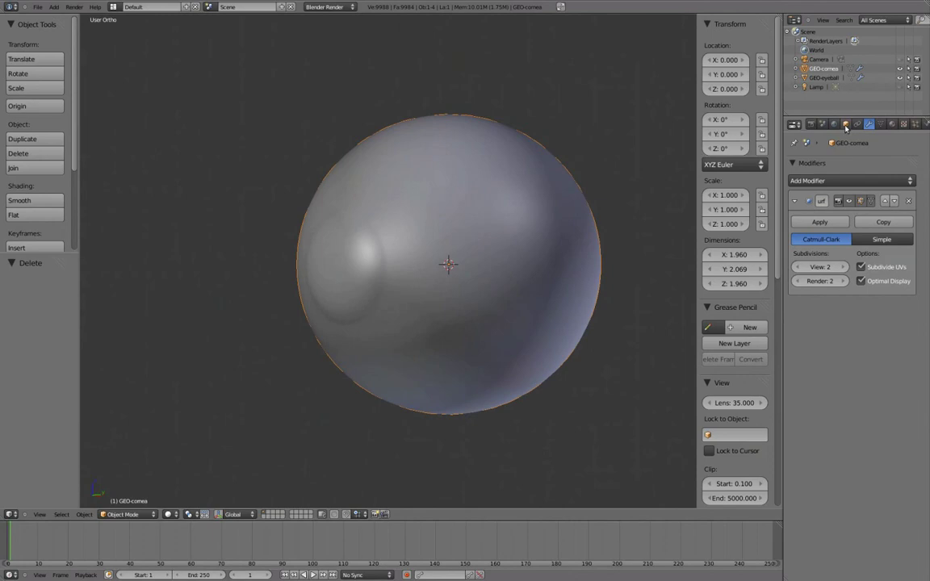
left_click(845, 124)
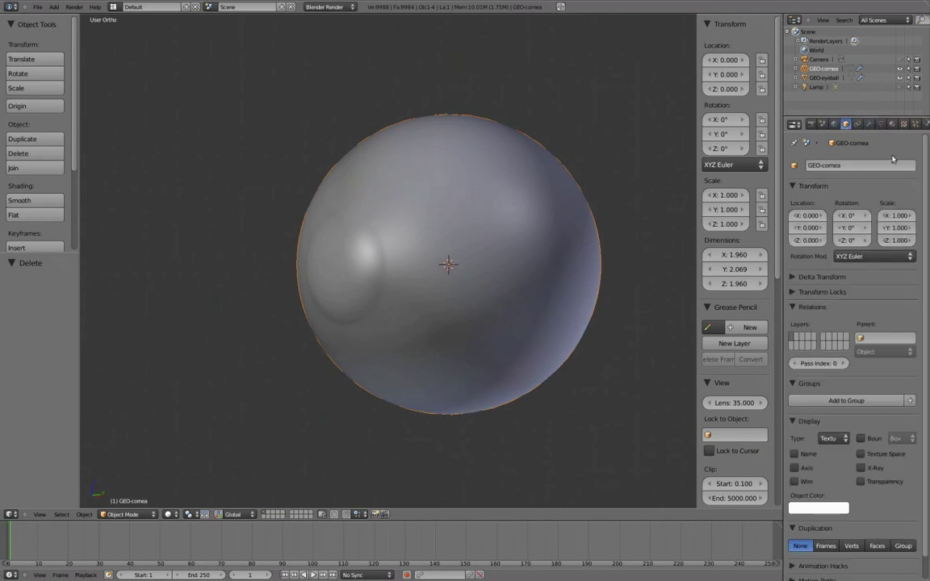
scroll(856, 306, "down", 1)
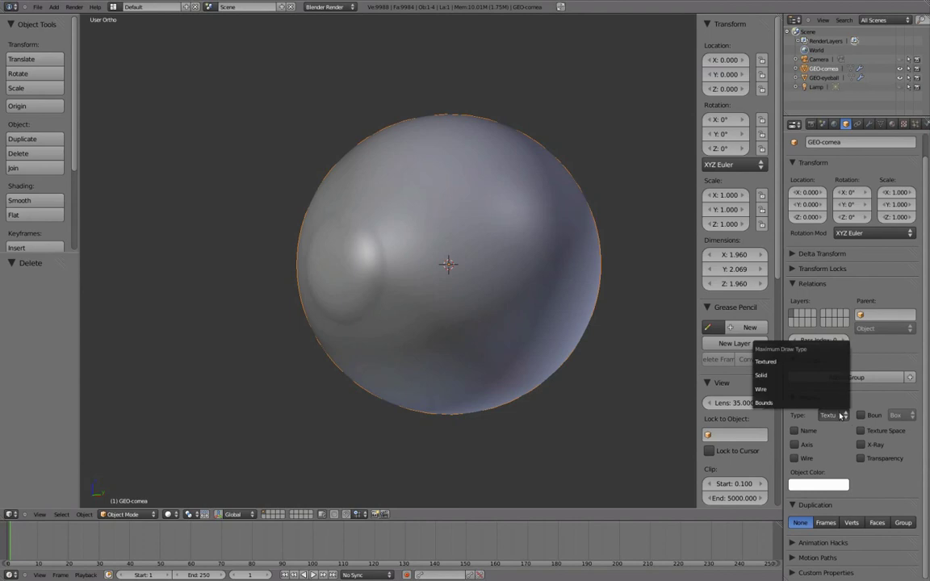
left_click(798, 390)
key("a")
Step: Examine the inner eyeball and iris through the wireframe cornea, from the right view around to the front
mouse_move(500, 284)
middle_mouse_down()
mouse_move(482, 271)
mouse_move(650, 280)
mouse_move(89, 283)
mouse_move(634, 276)
mouse_move(458, 276)
mouse_move(467, 280)
middle_mouse_up()
key("KP_3")
middle_click_drag(565, 252, 531, 257, "shift")
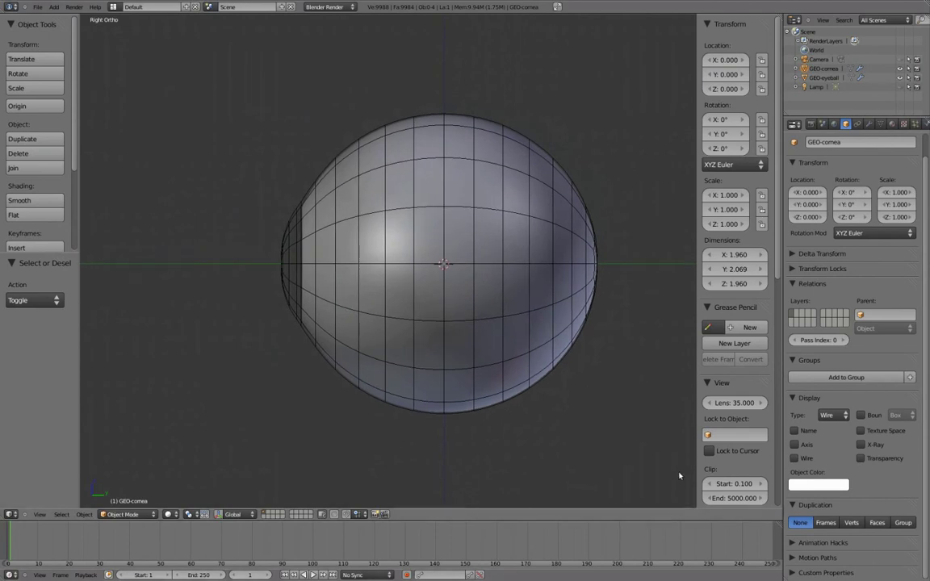
key("KP_4")
key("KP_4")
key("KP_4")
key("KP_4")
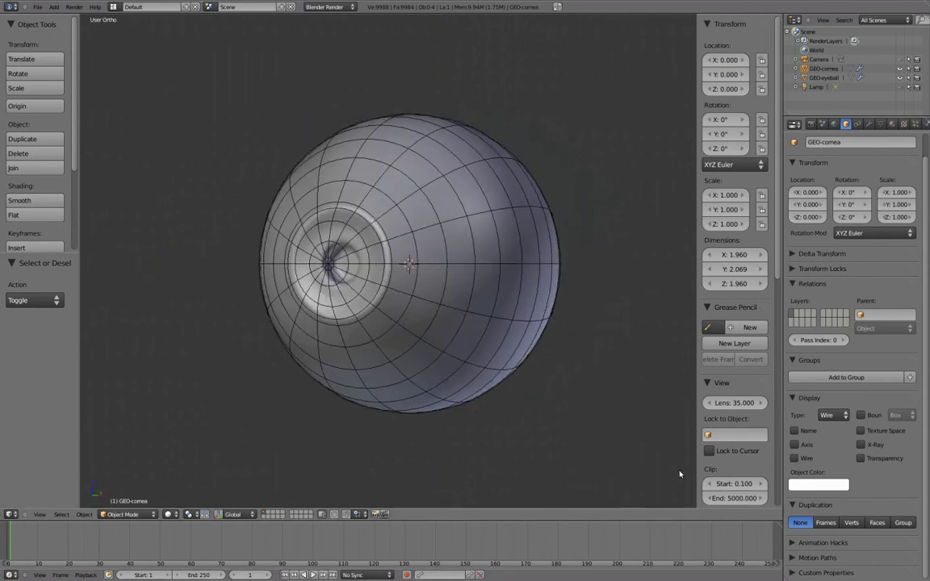
key("KP_4")
key("KP_4")
key("KP_4")
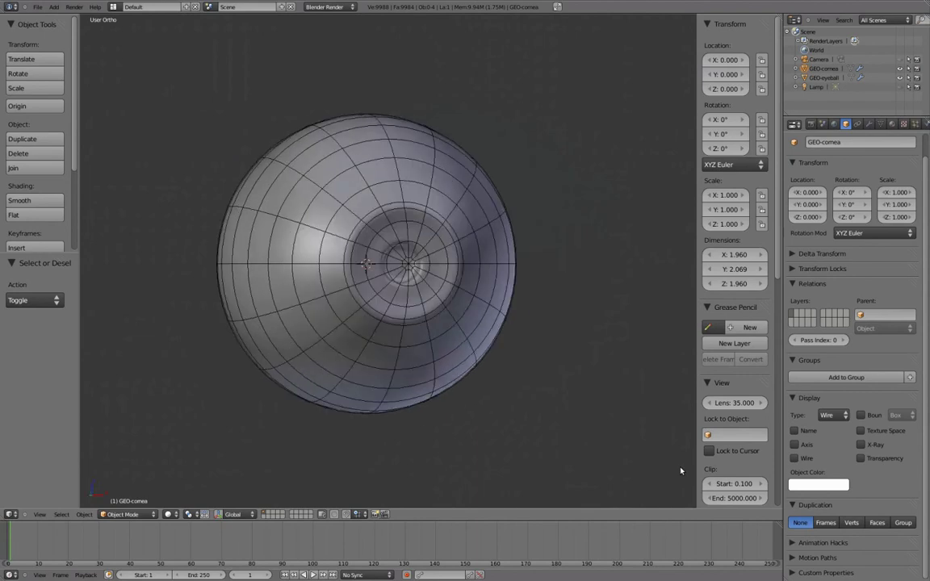
Step: Examine the concave iris and inner eyeball through the wireframe cornea from oblique angles on both sides of the front
key("KP_4")
key("KP_4")
key("KP_6")
key("KP_6")
key("KP_6")
key("KP_6")
key("KP_6")
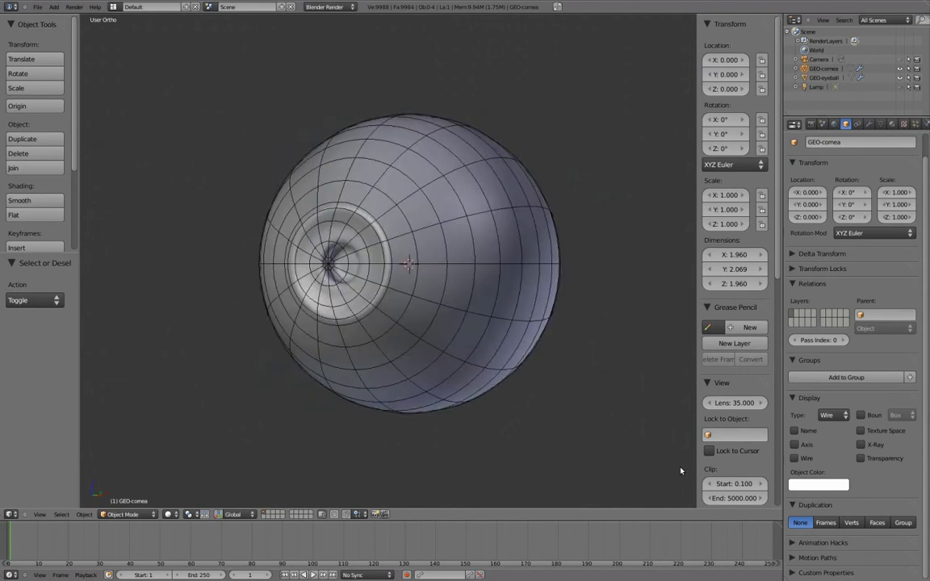
key("KP_2")
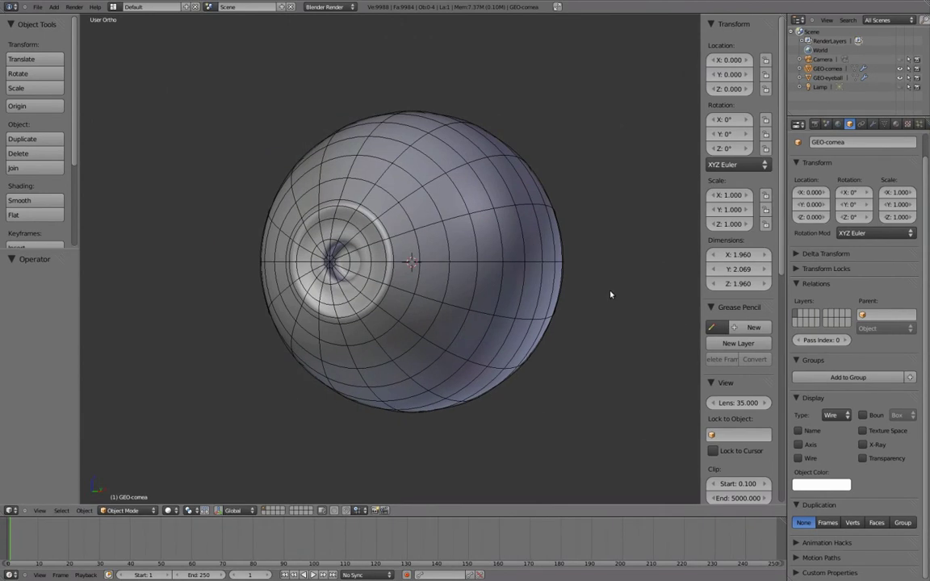
Step: In wireframe shading, move the cornea and eyeball objects to layer 2, view that layer, and return to layer 1
key("z")
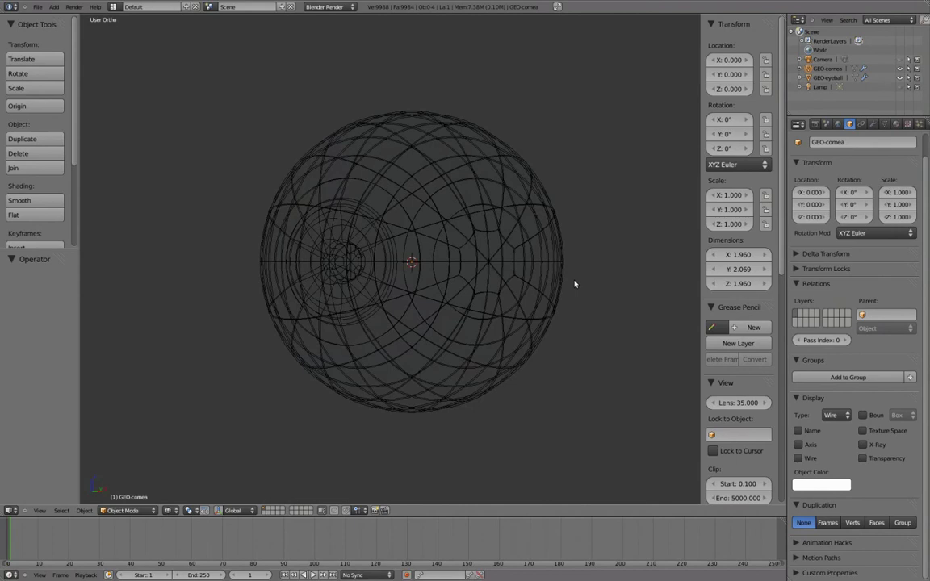
key("a")
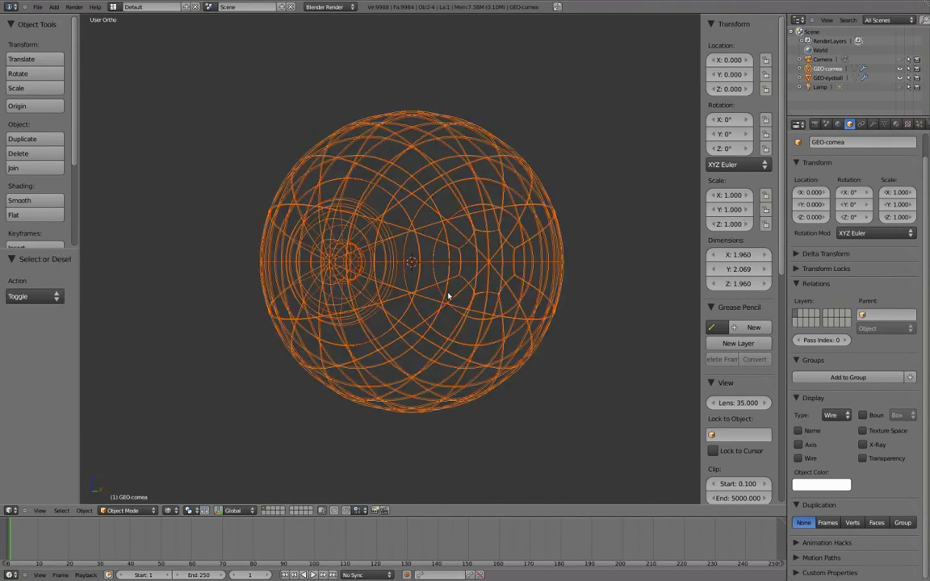
key("m")
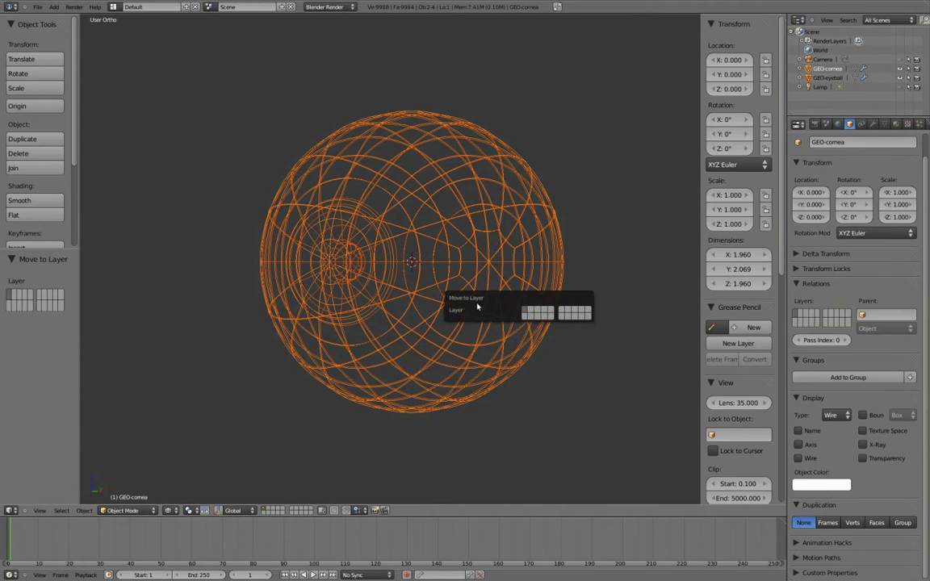
left_click(531, 313)
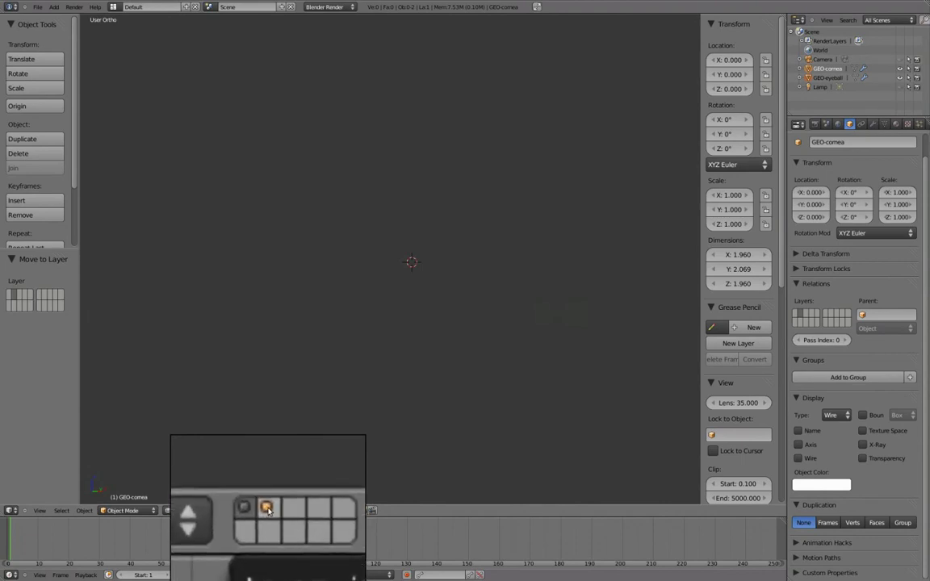
left_click(266, 510)
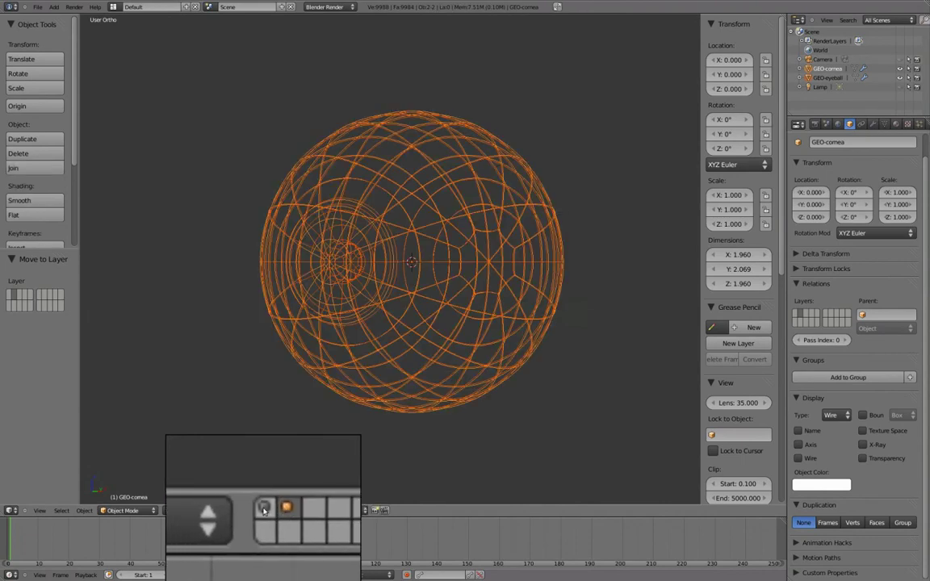
left_click(263, 510)
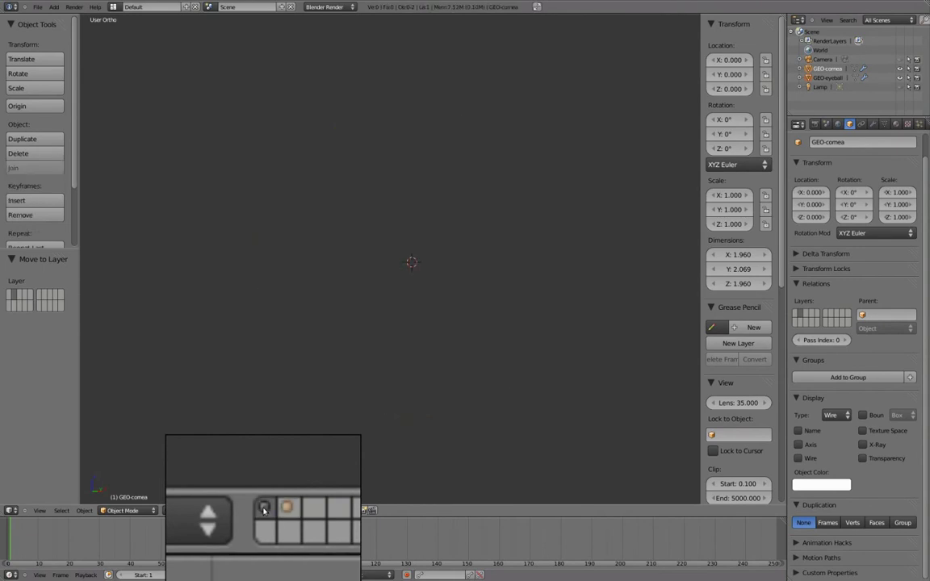